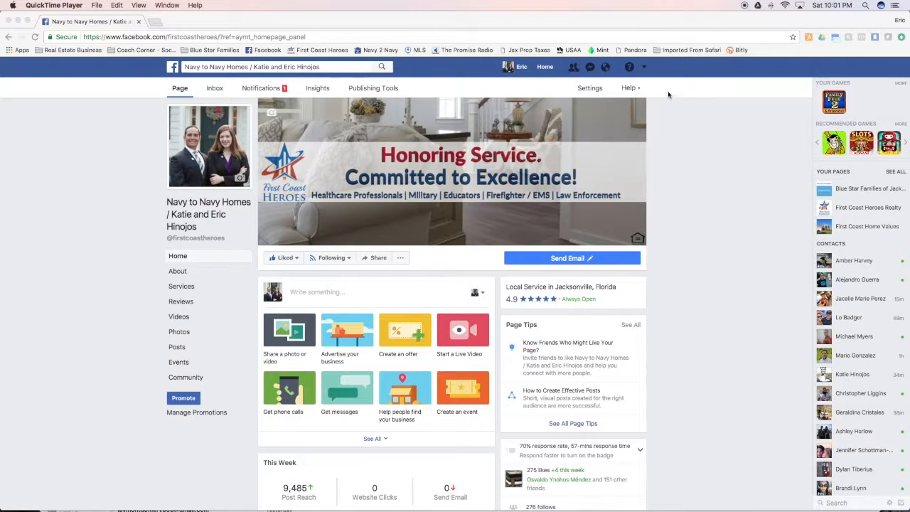
- Start creating a new ad from the account menu in the top bar
click(644, 68)
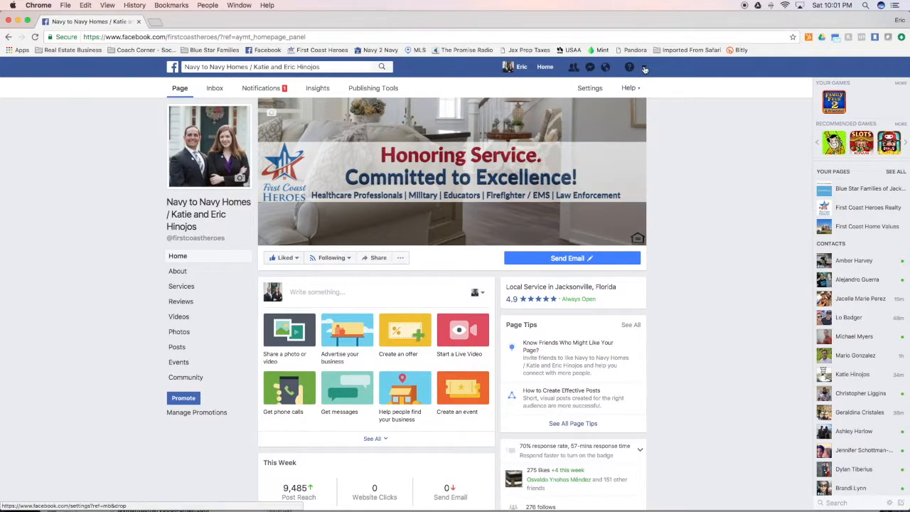
click(645, 68)
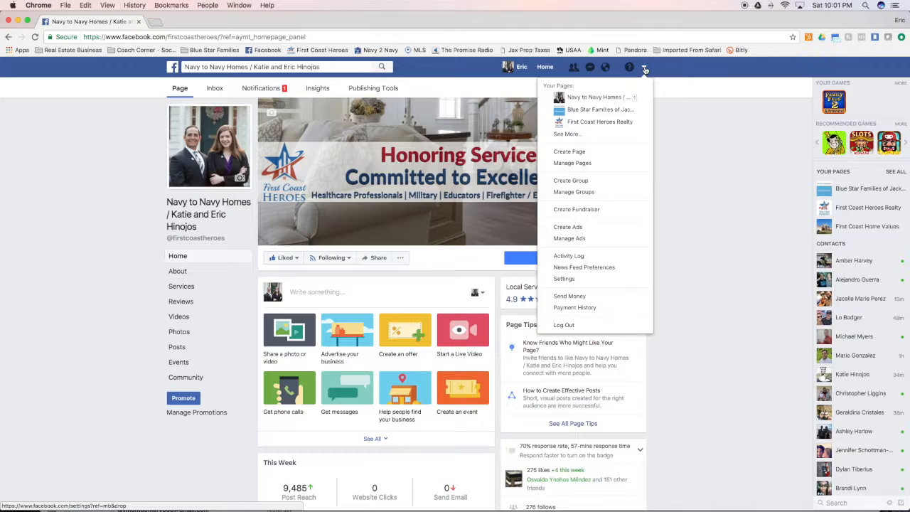
click(611, 228)
scroll(640, 227, down, 3)
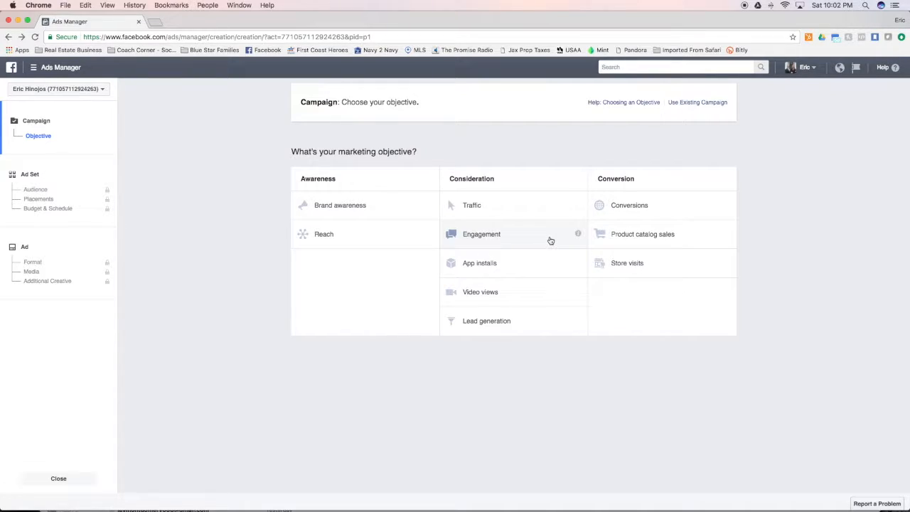
mouse_move(577, 235)
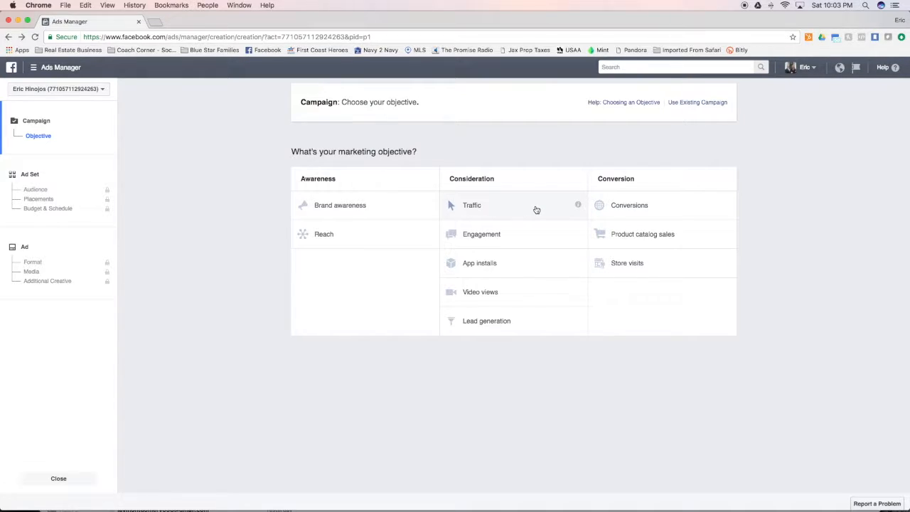
- Pick the Traffic objective and name the campaign with the page name plus 'Just Listed - Victoria Lakes'
click(536, 209)
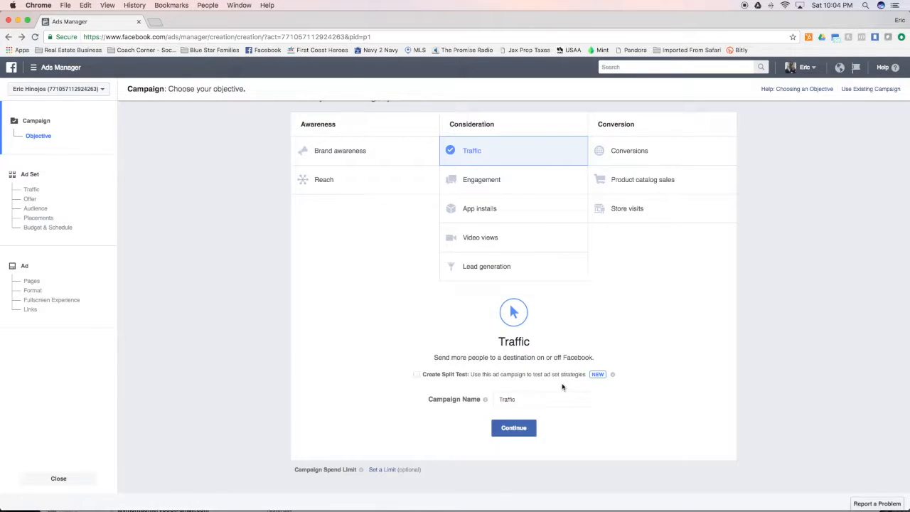
mouse_move(613, 377)
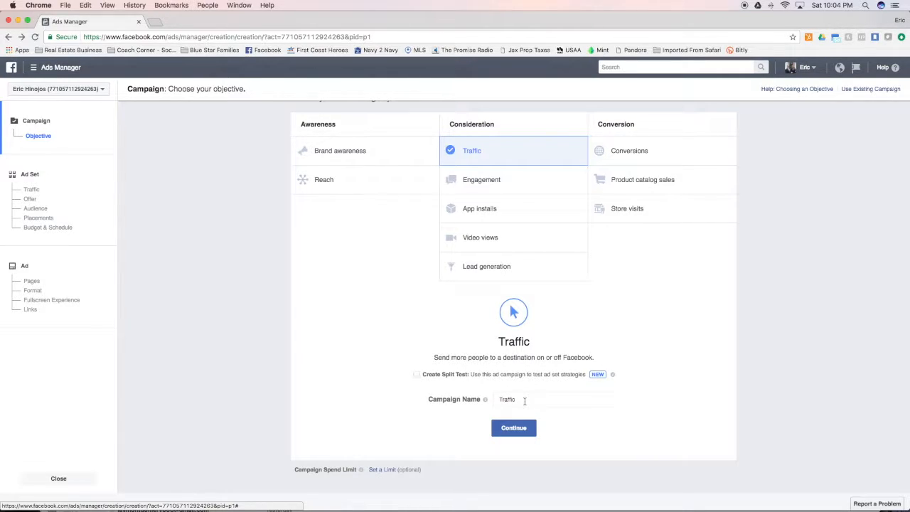
drag(525, 399, 487, 395)
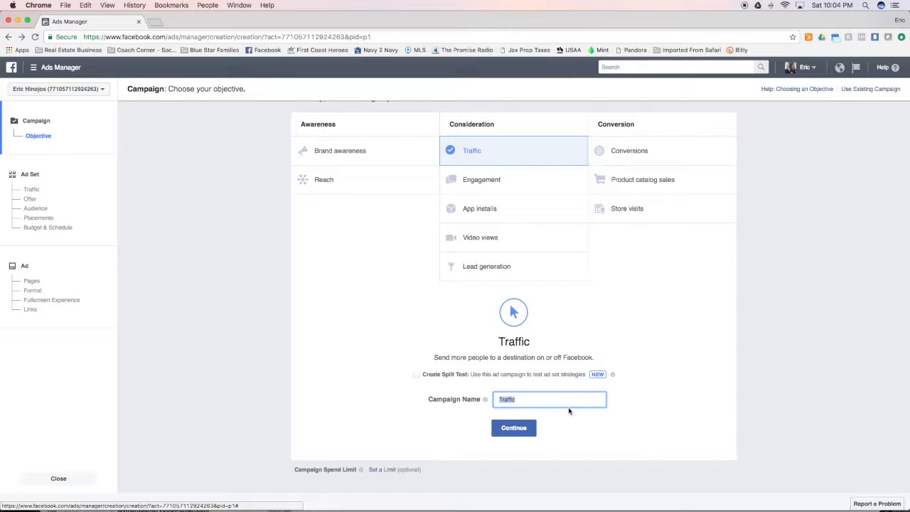
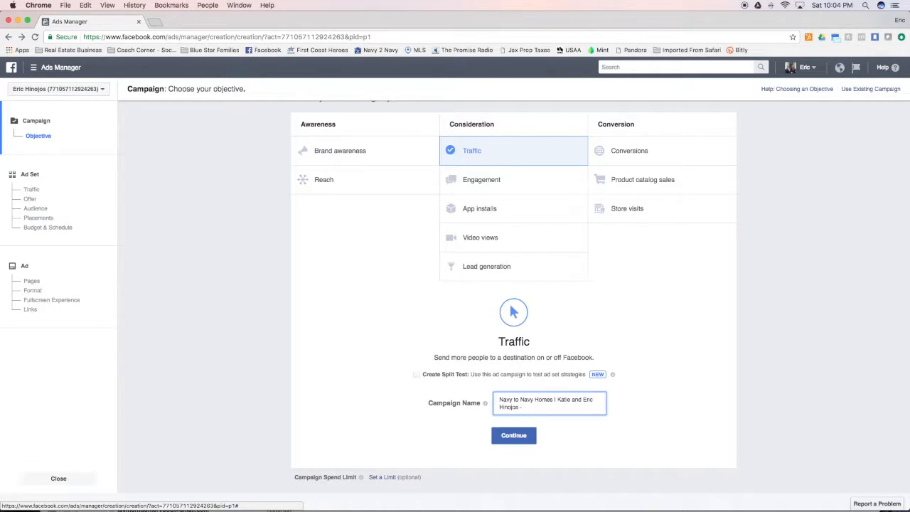
text(- Jacks)
key(BackSpace)
key(BackSpace)
key(BackSpace)
key(BackSpace)
key(BackSpace)
text(Just Listed - Victoria Lakes)
- Continue to the ad set and rename it from US - 18+ to 'Just Listed - Victoria Lakes'
click(528, 438)
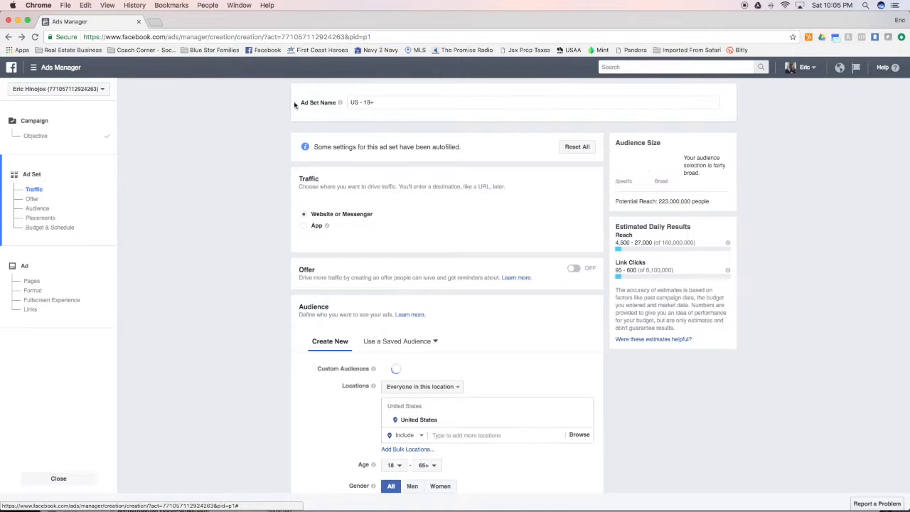
mouse_move(341, 104)
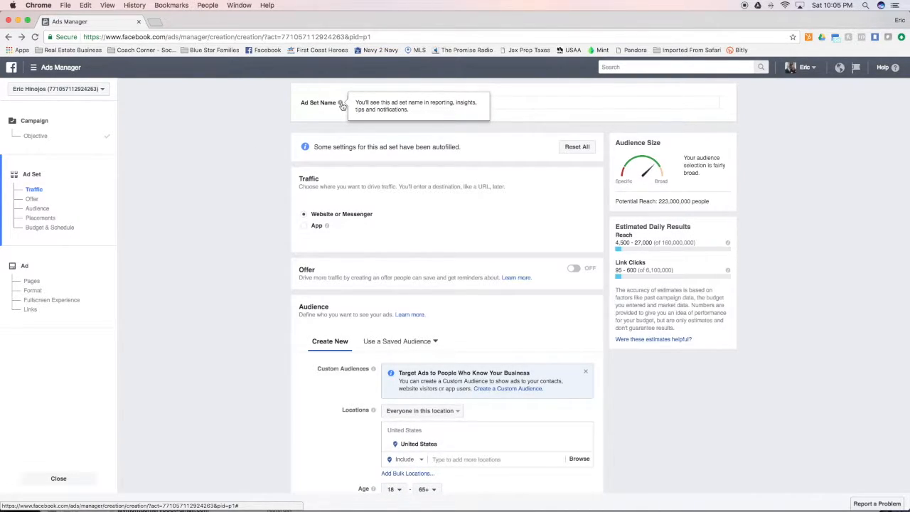
click(525, 107)
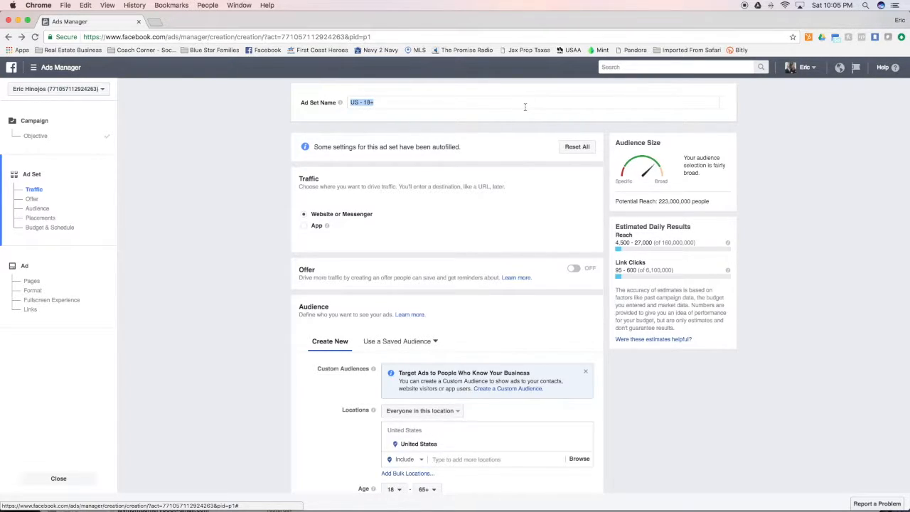
text(Just Listed - Victoria Lakes)
mouse_move(330, 227)
scroll(348, 288, down, 2)
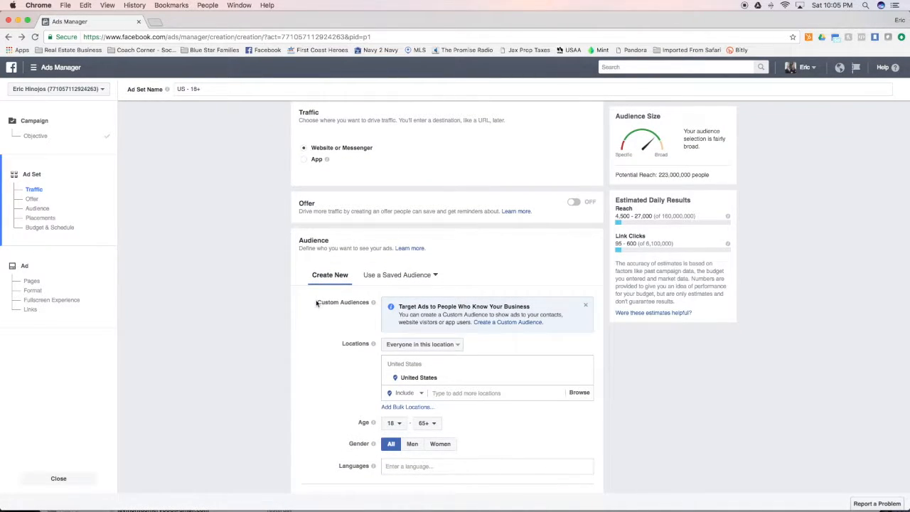
scroll(316, 304, down, 1)
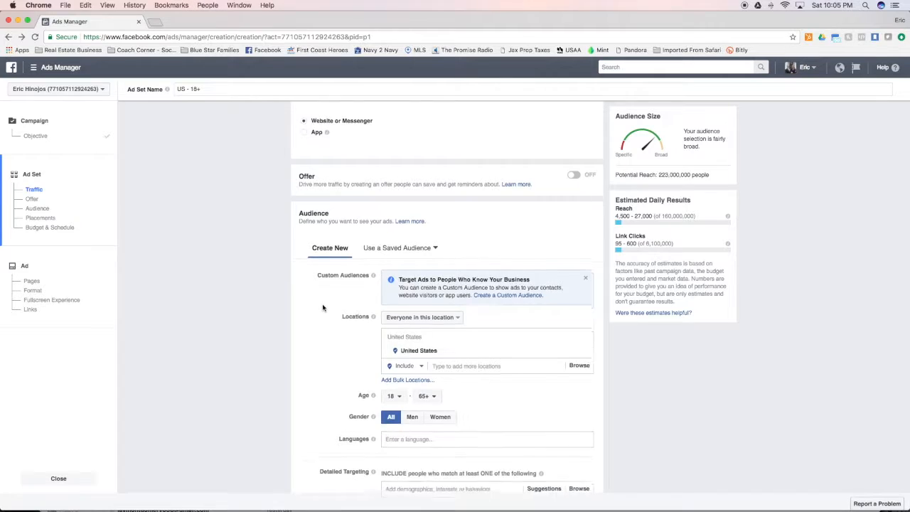
scroll(320, 304, down, 1)
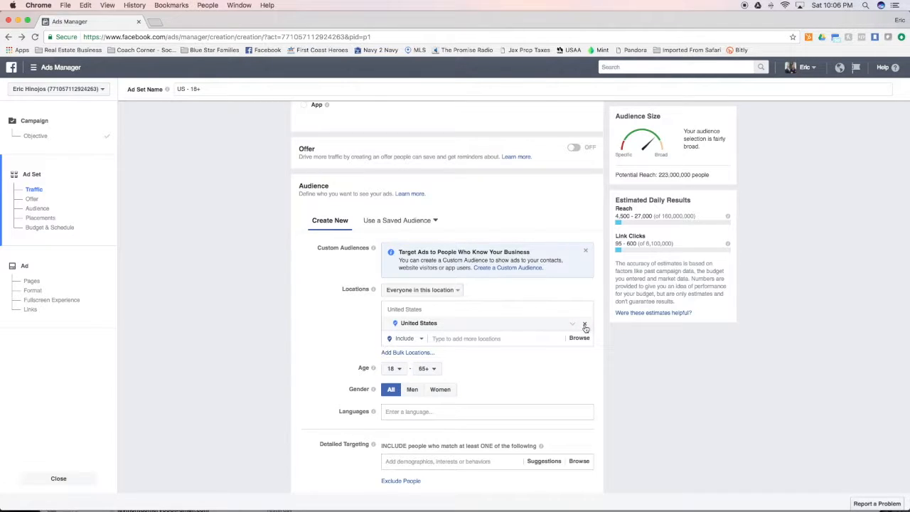
- Replace United States with zip codes 32226, 32218, 32277 and 32246 as target locations
click(585, 325)
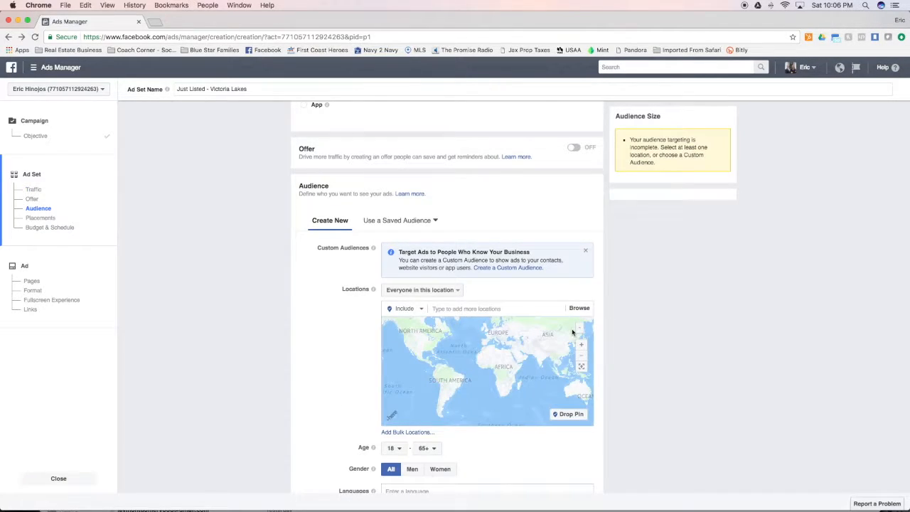
click(477, 310)
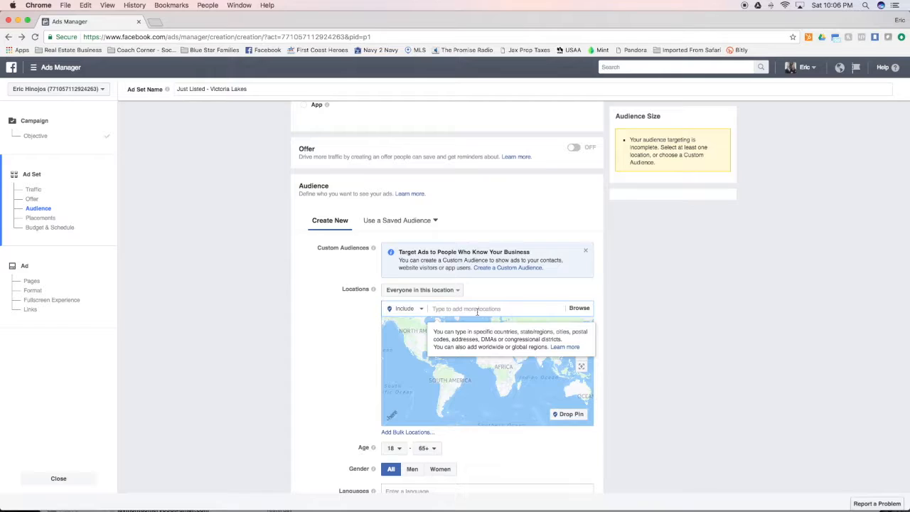
text(3222)
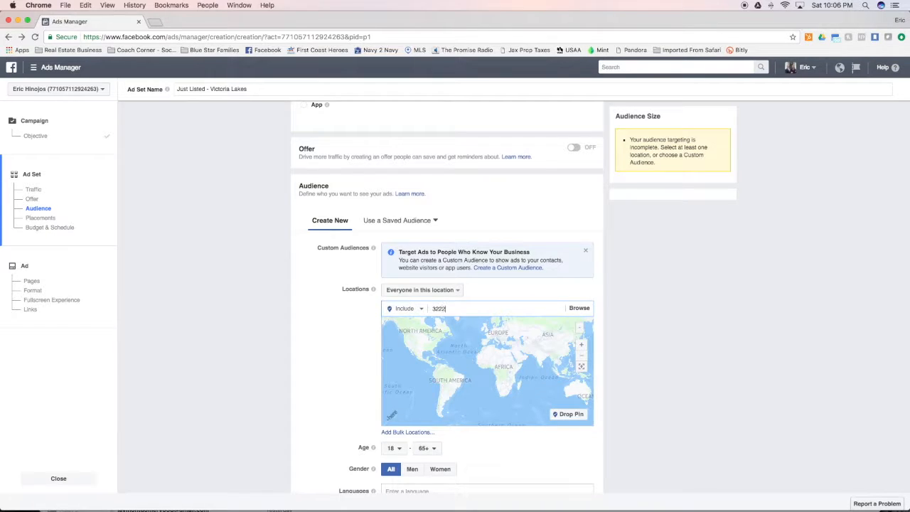
text(6)
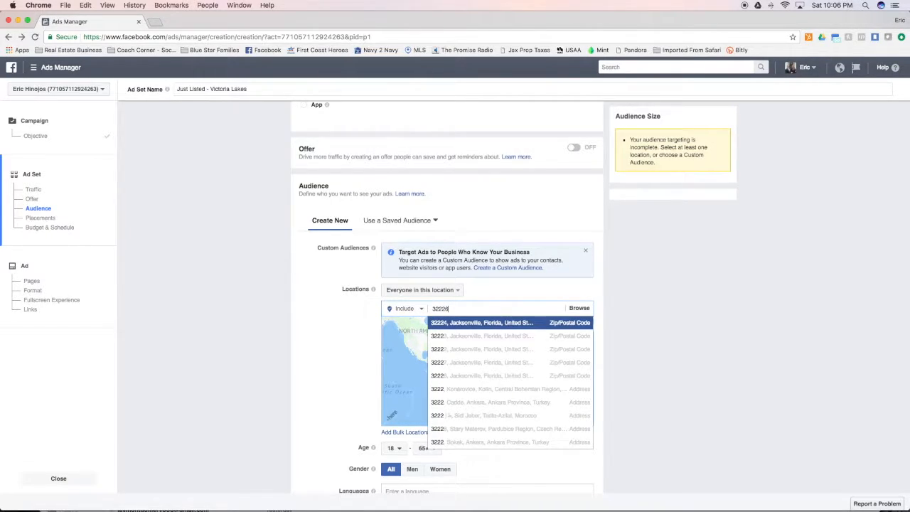
key(Return)
text(322218)
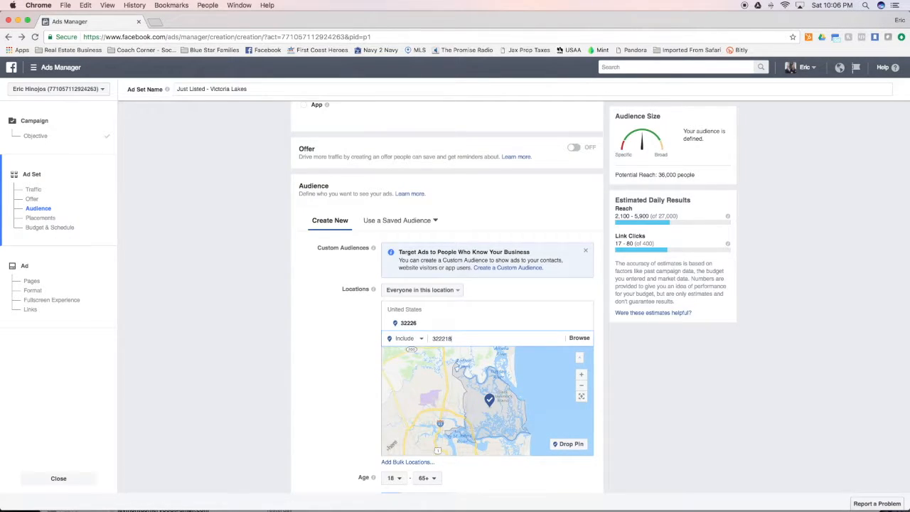
double_click(459, 339)
key(BackSpace)
text(32218)
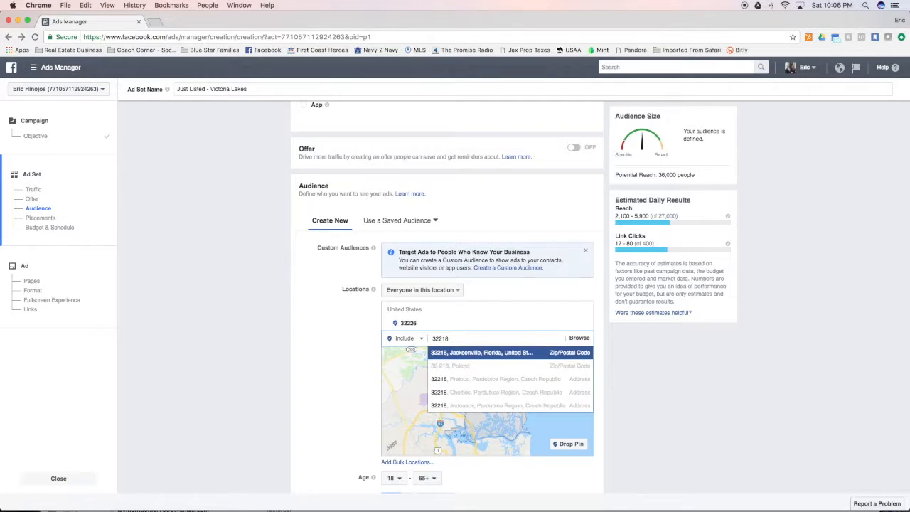
double_click(461, 339)
click(460, 353)
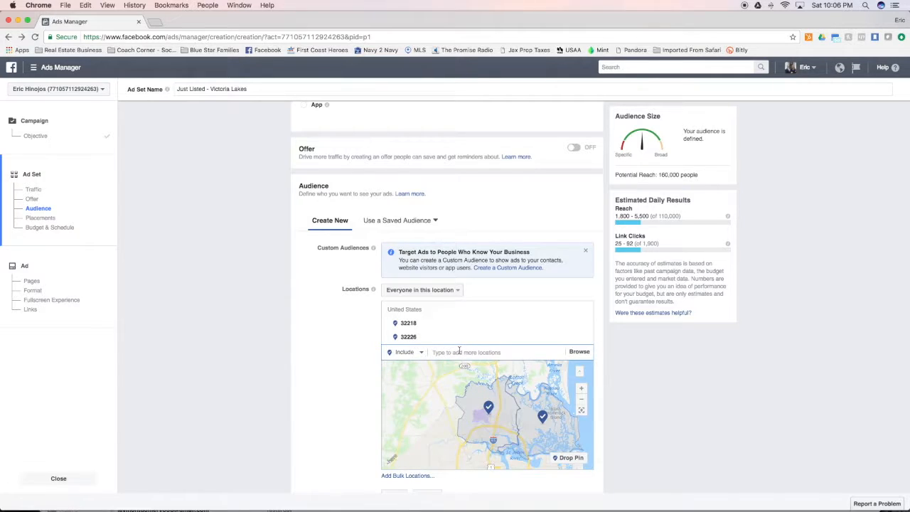
text(32277)
click(455, 365)
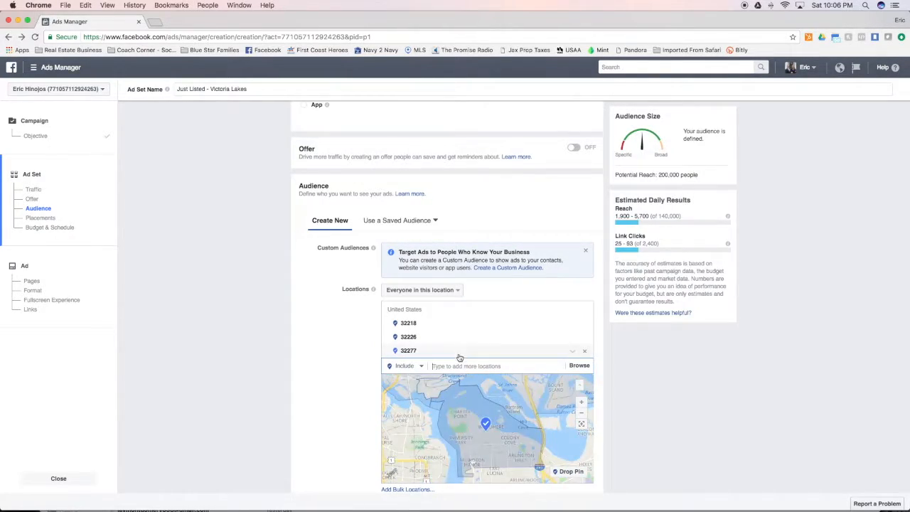
text(32246)
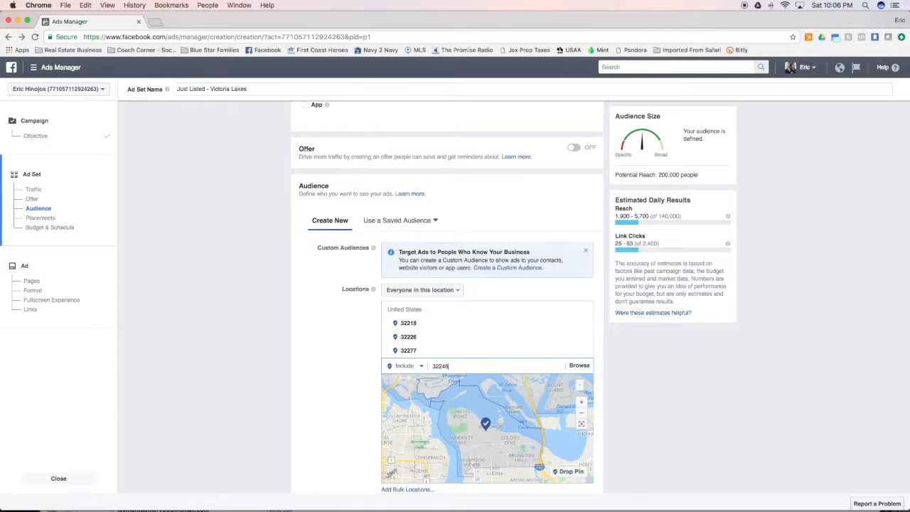
click(448, 380)
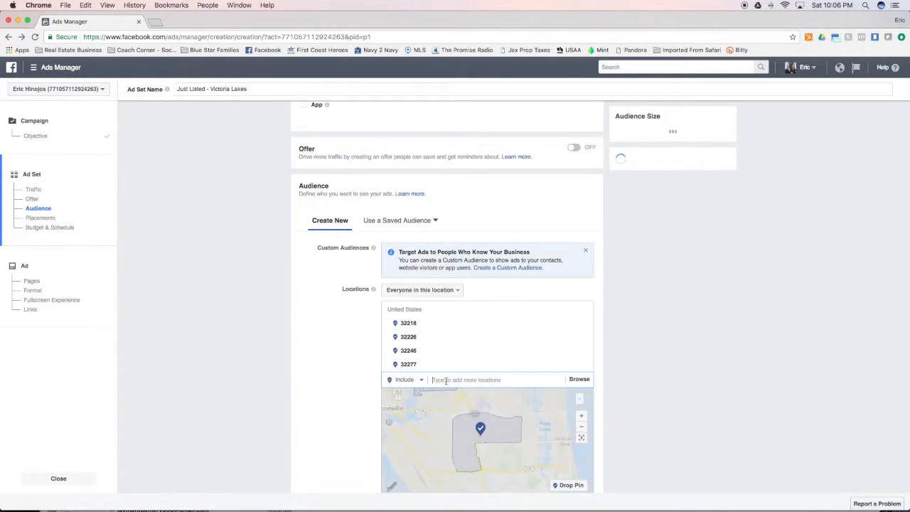
- Add Jacksonville zip codes 32225 and 32224, removing the mistaken and duplicate entries
text(32225)
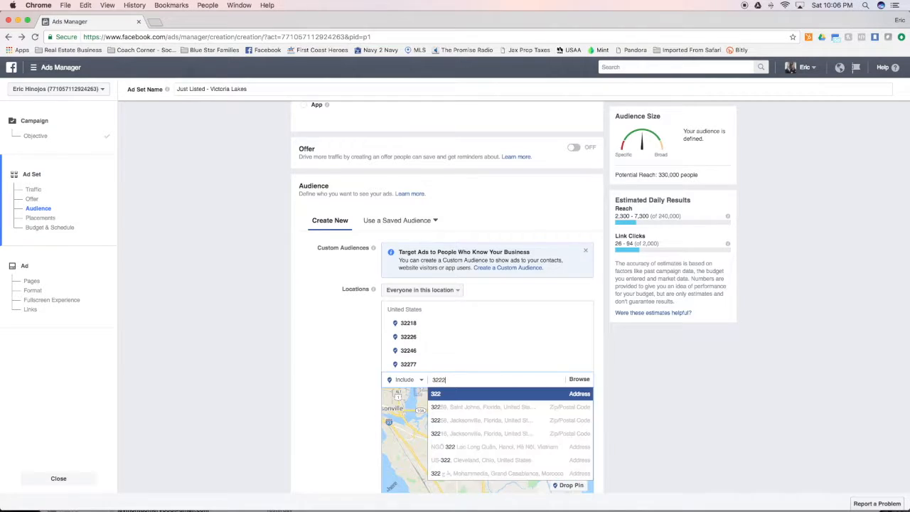
key(Return)
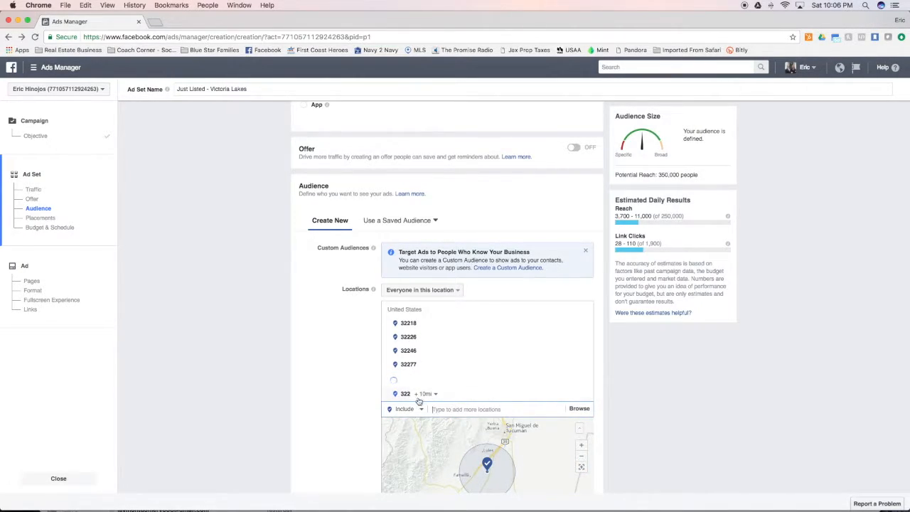
click(585, 395)
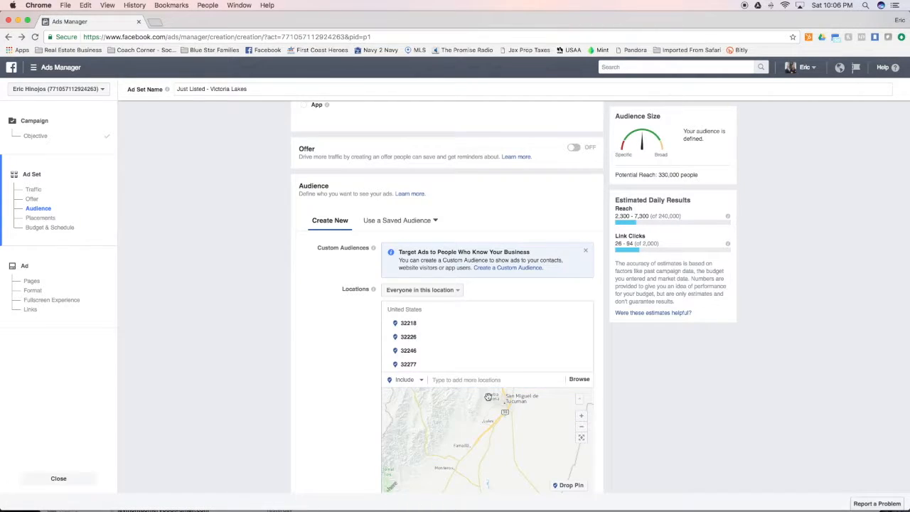
text(32)
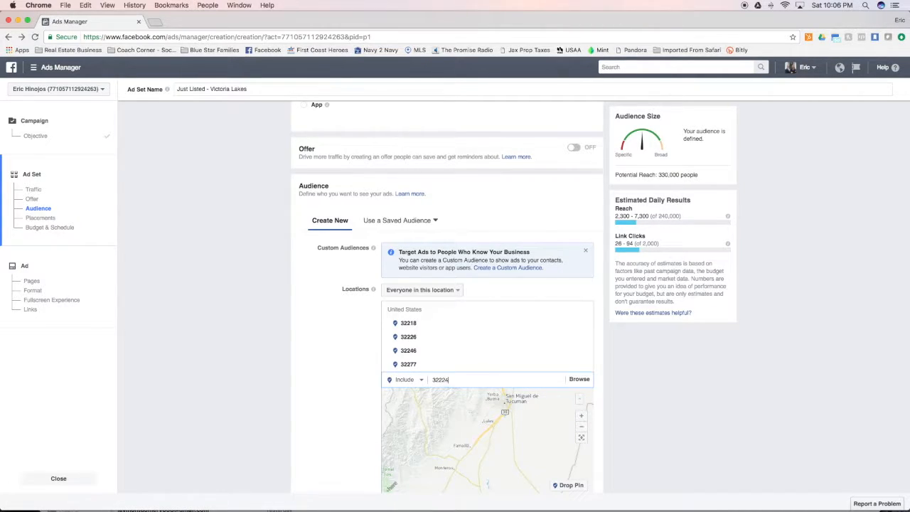
text(224)
key(BackSpace)
key(BackSpace)
text(46)
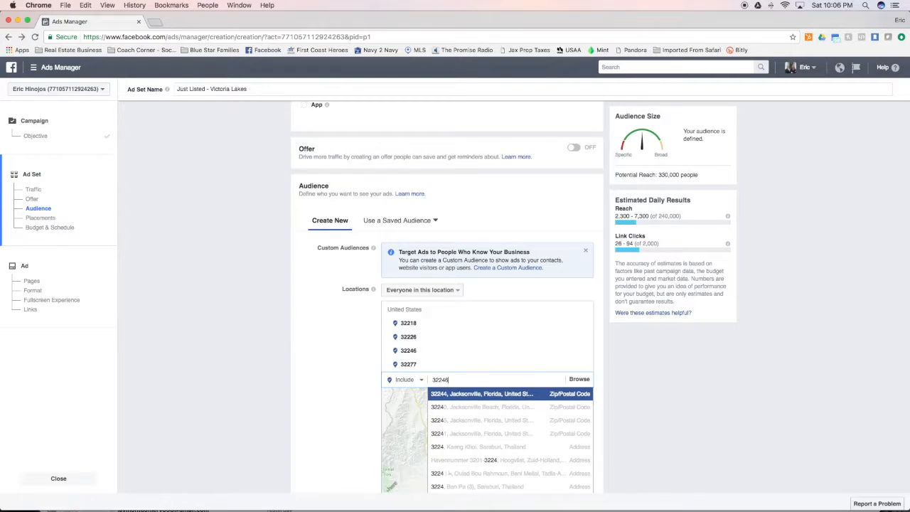
key(Return)
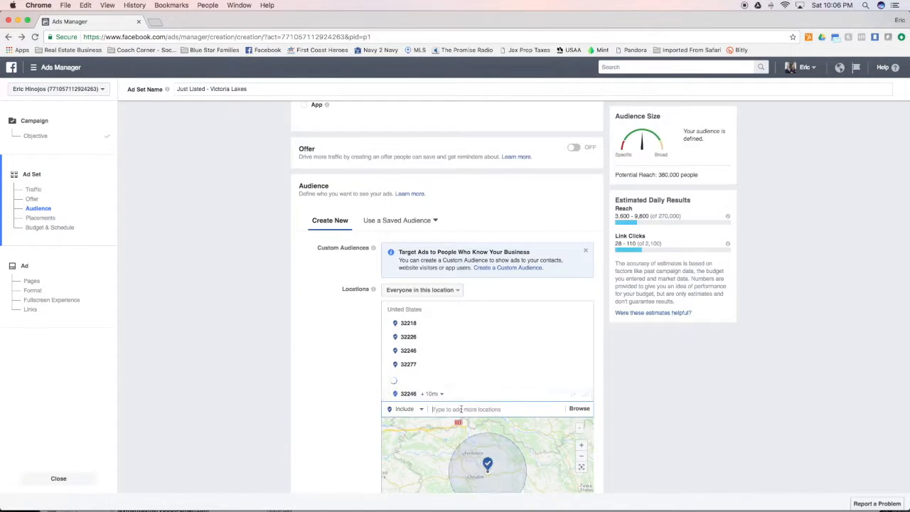
click(586, 394)
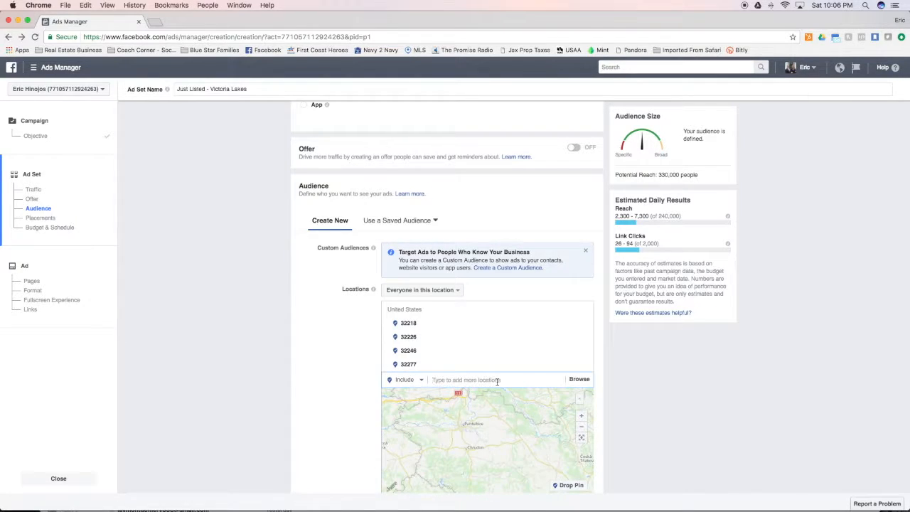
text(32248)
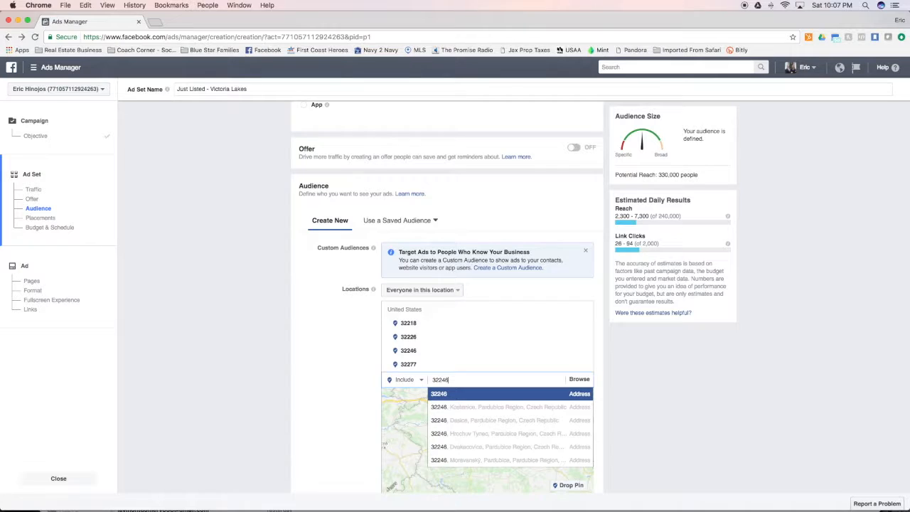
key(BackSpace)
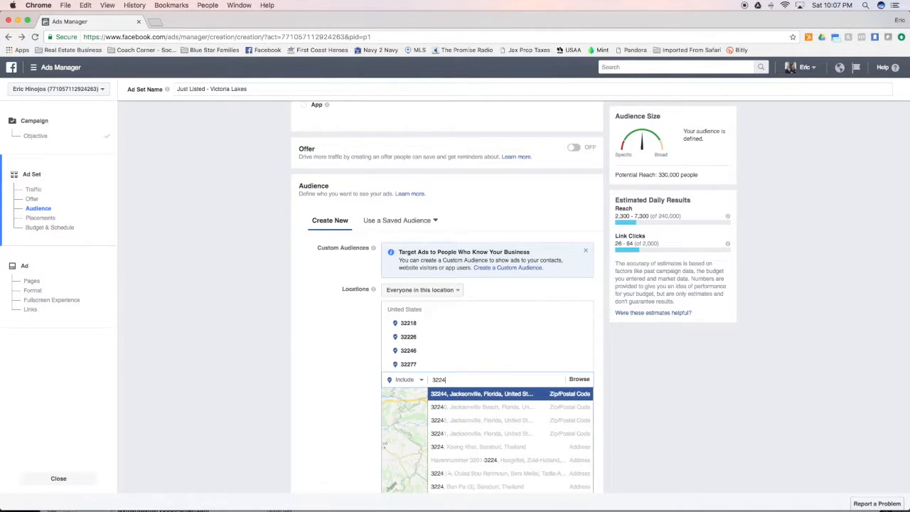
key(BackSpace)
text(5)
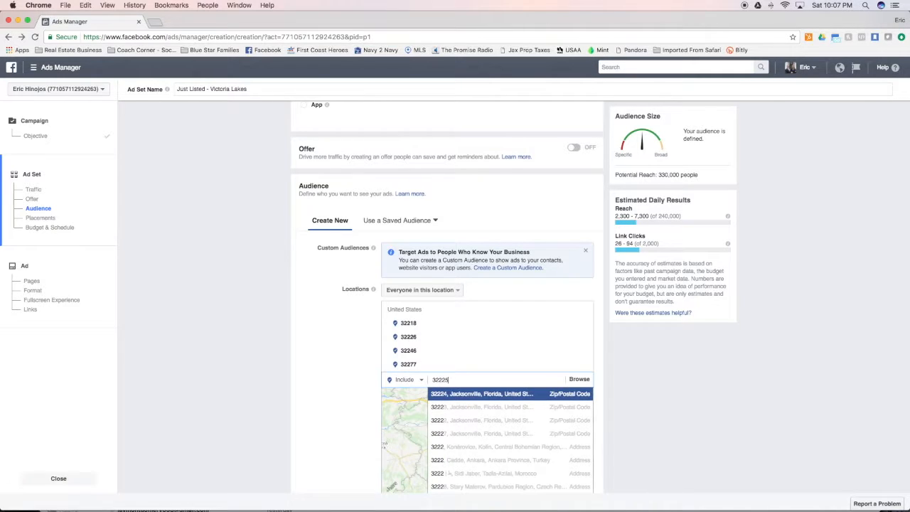
key(Return)
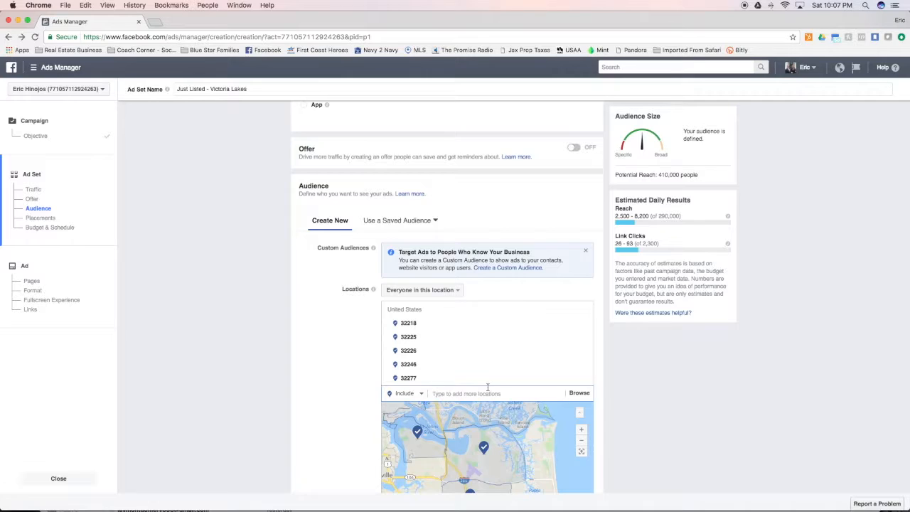
text(32224)
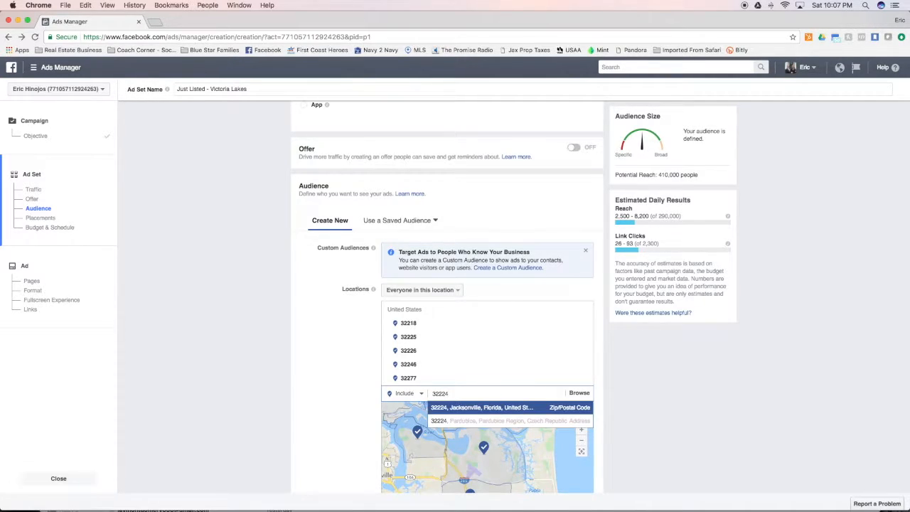
click(475, 407)
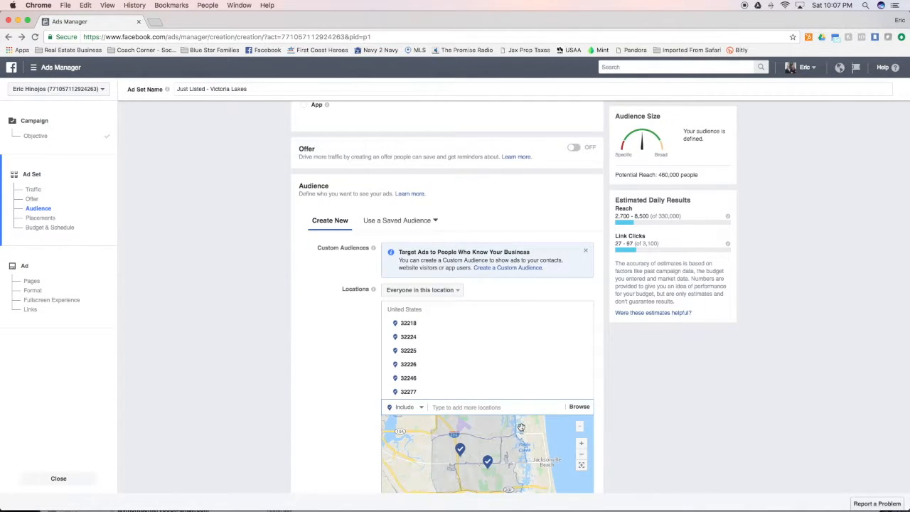
- Pan the location map to frame the six zip areas, then scroll down
scroll(523, 427, down, 3)
drag(541, 440, 537, 454)
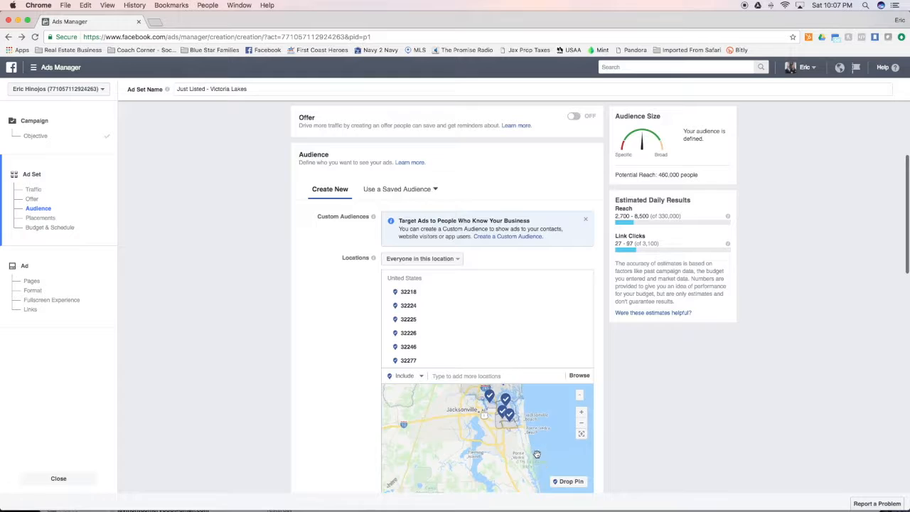
scroll(548, 426, up, 2)
drag(527, 419, 549, 446)
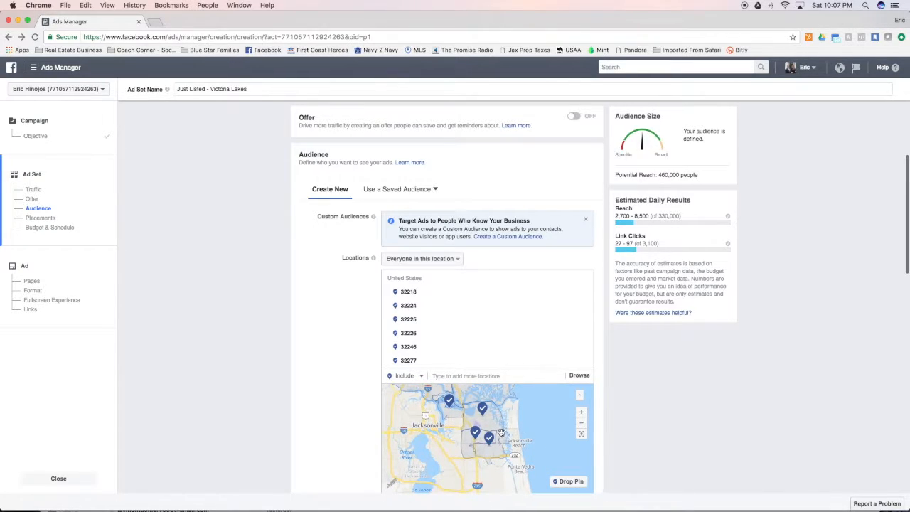
drag(546, 412, 551, 431)
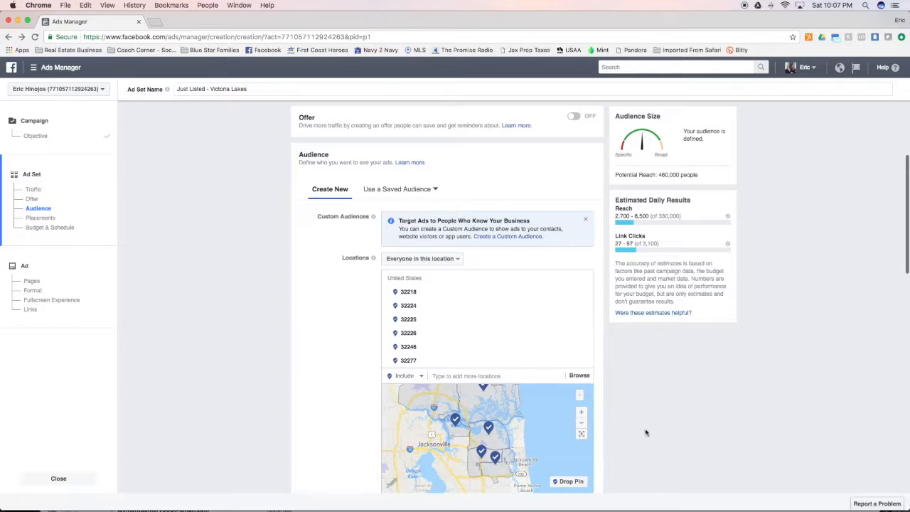
scroll(649, 413, down, 3)
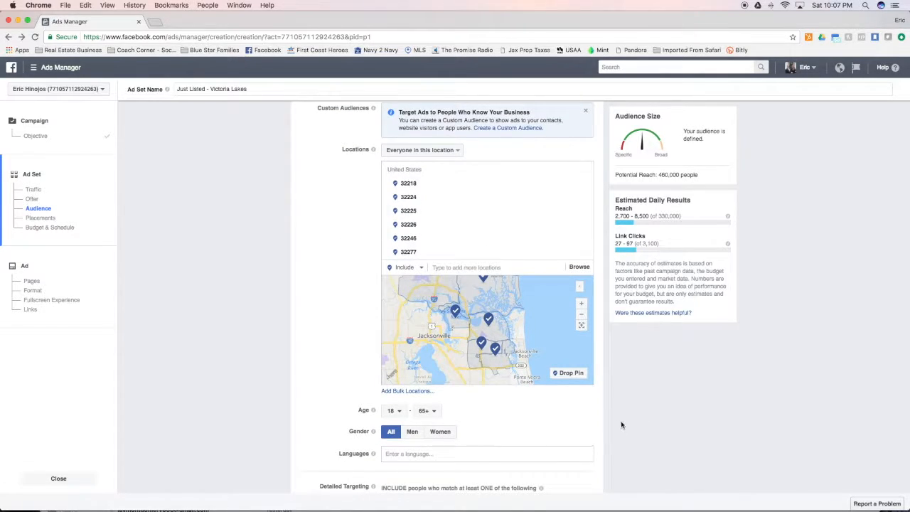
scroll(315, 339, down, 3)
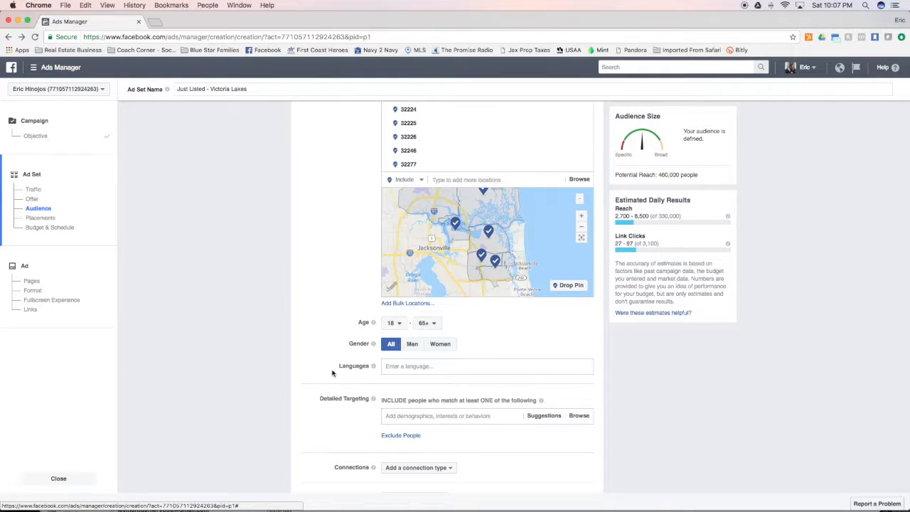
scroll(332, 371, down, 2)
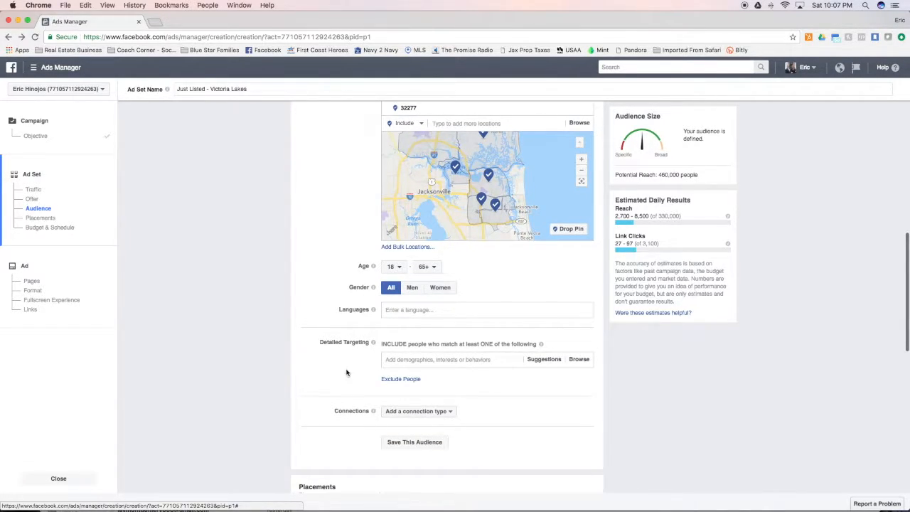
- Add First time homebuyer, Likely to move, Buying a House, House Hunting, Renters and First-time buyer to detailed targeting
click(419, 360)
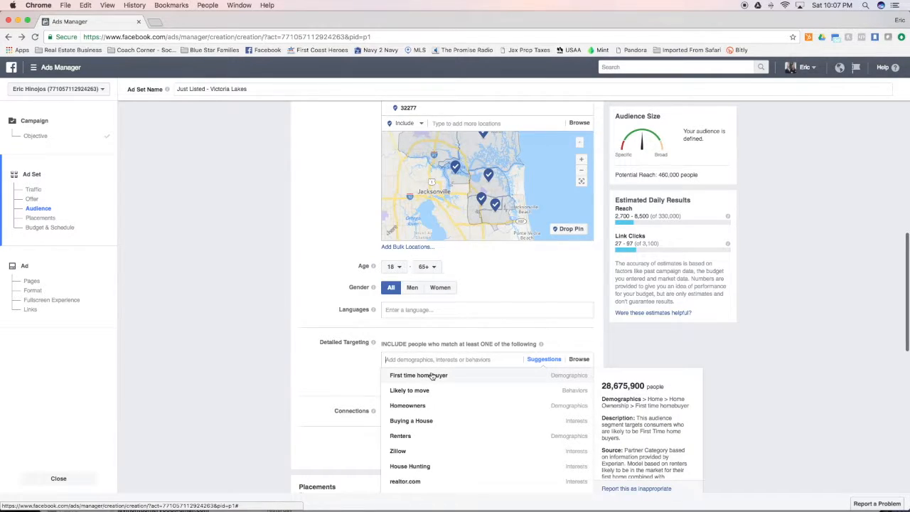
click(432, 377)
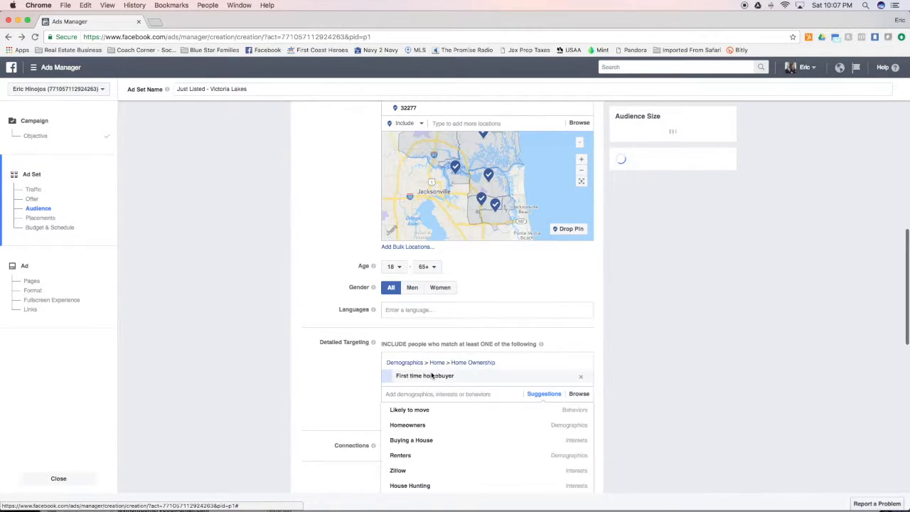
click(416, 411)
click(411, 433)
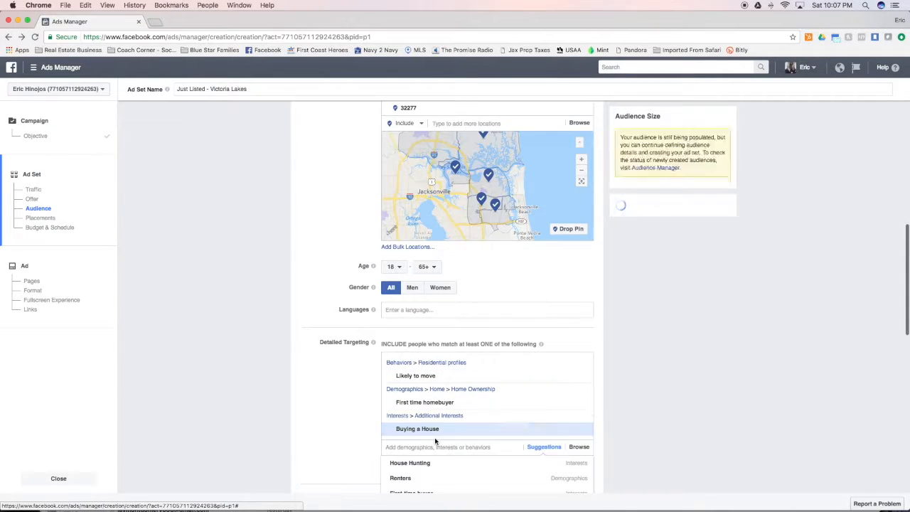
scroll(403, 446, down, 2)
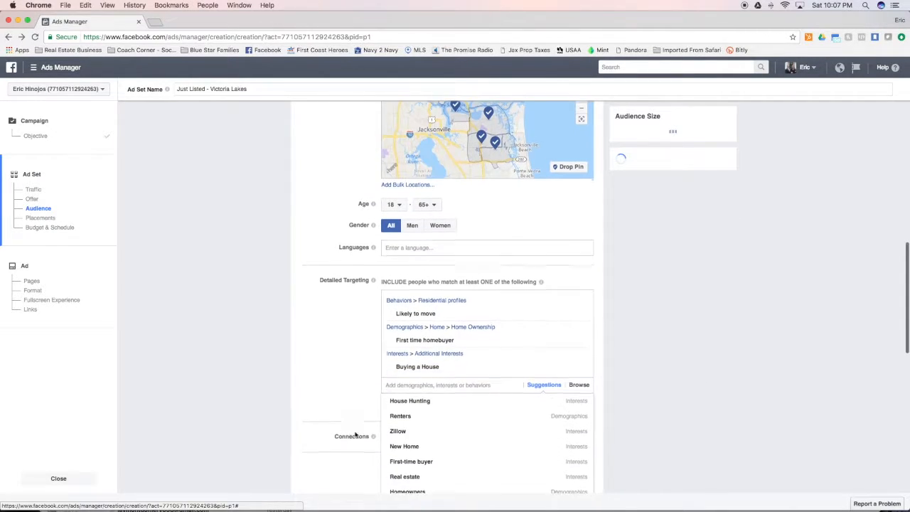
click(408, 403)
click(401, 429)
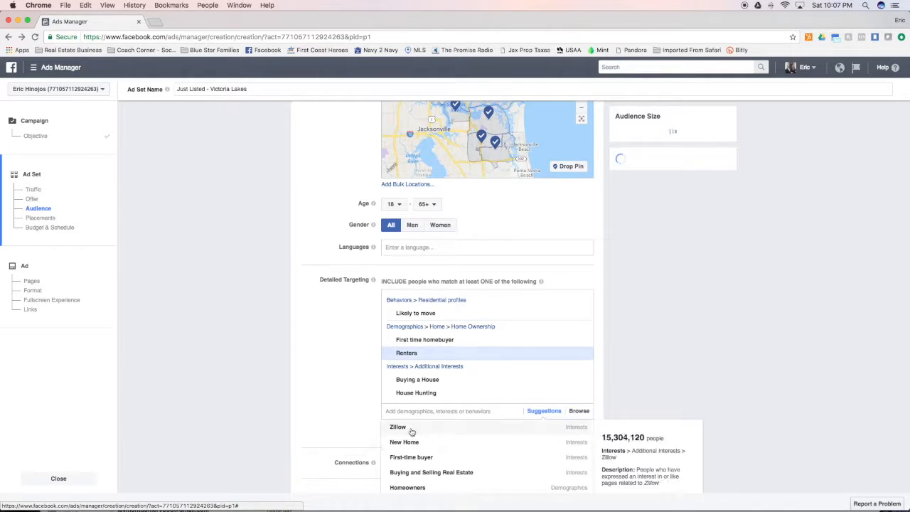
scroll(360, 411, down, 1)
scroll(360, 411, down, 1)
click(416, 398)
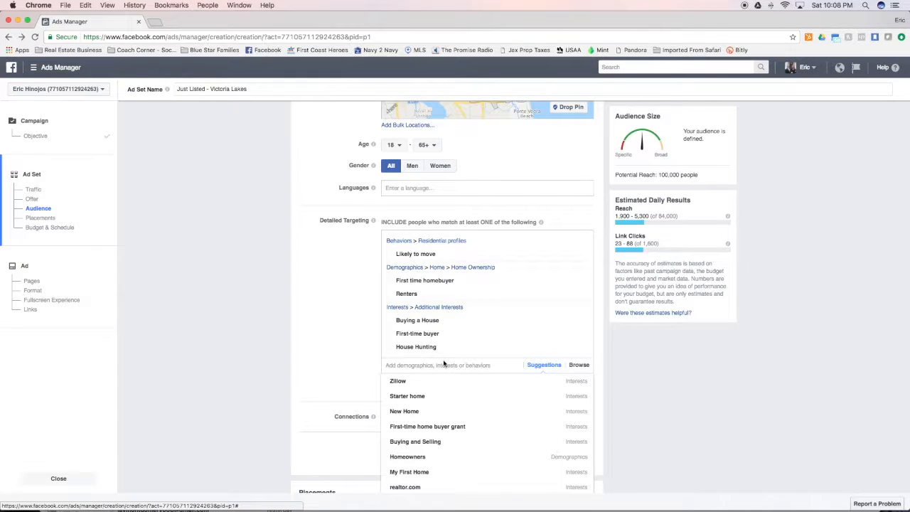
click(375, 355)
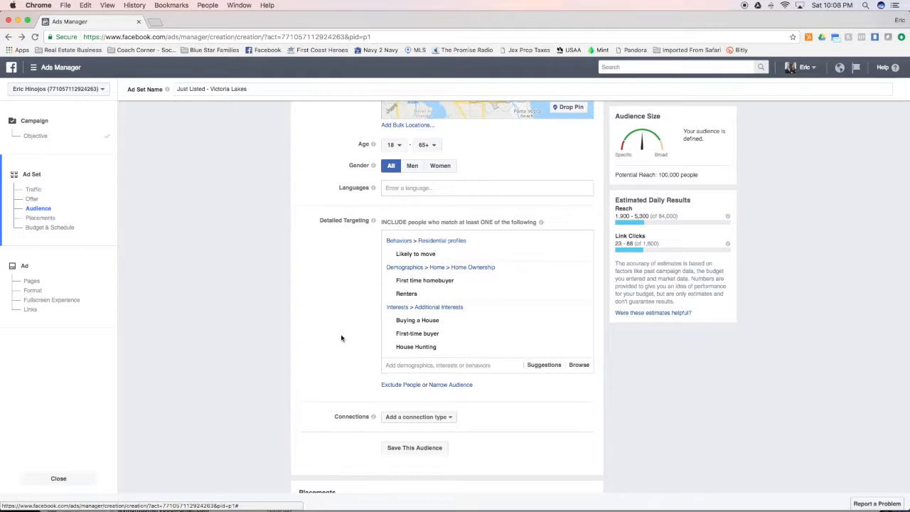
scroll(384, 406, down, 1)
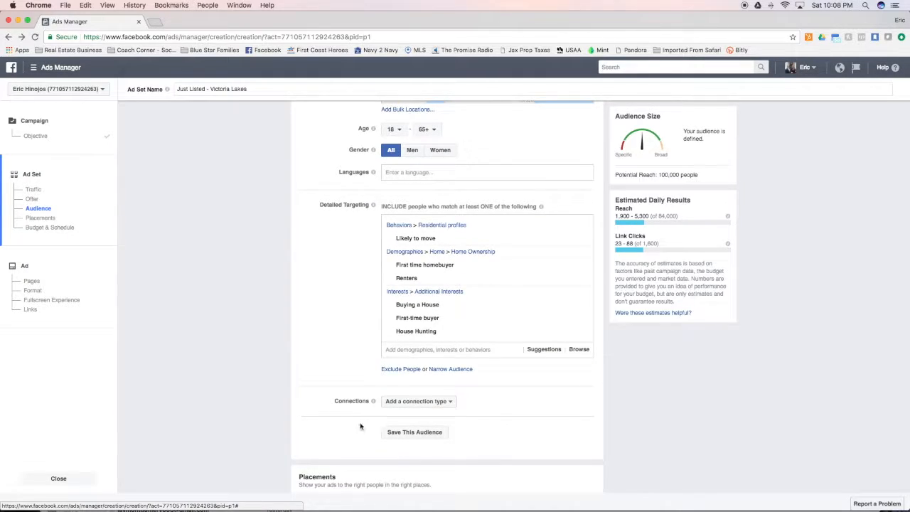
- Save the current audience under the name Northside Buyers
click(414, 434)
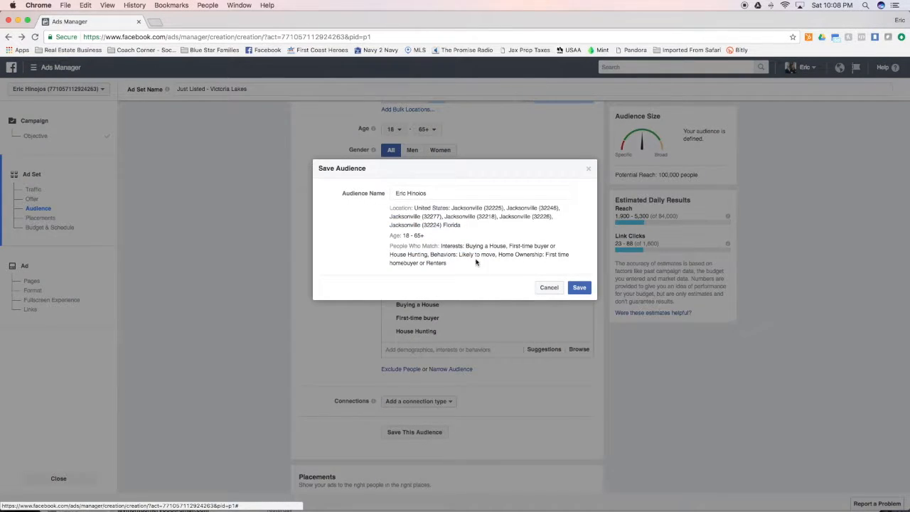
click(401, 194)
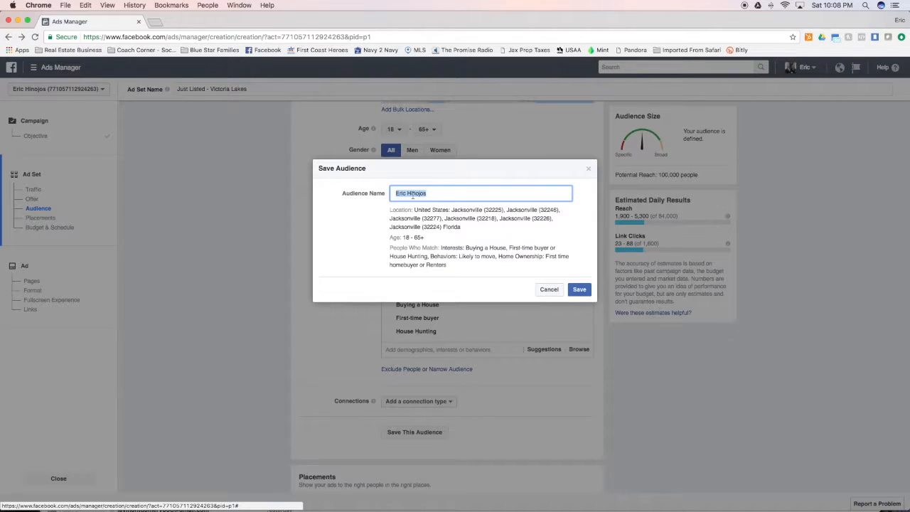
text(Northside Buyers)
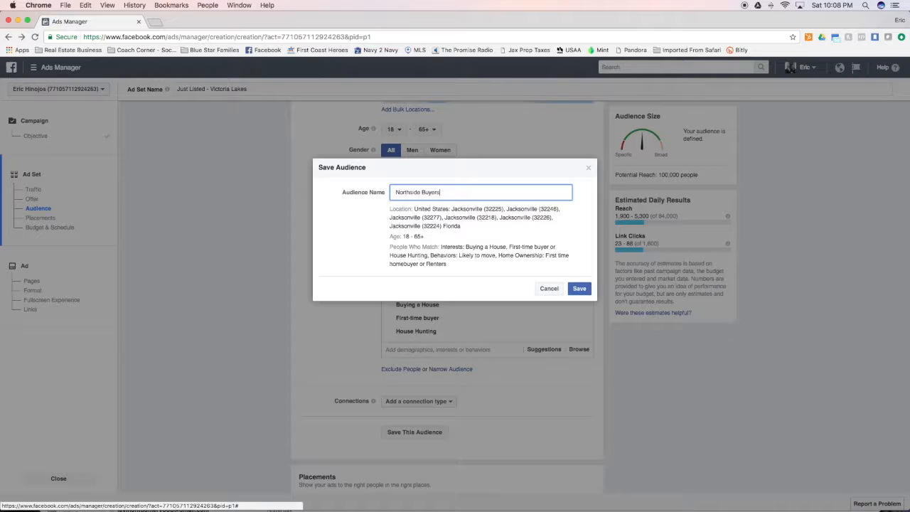
click(579, 288)
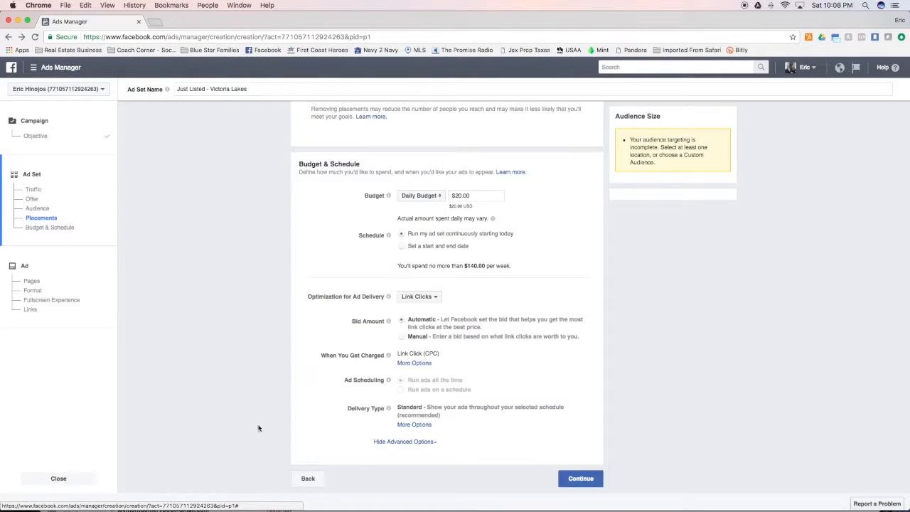
- Edit the saved audience, trying Realtor and Real Estate Agent exclusions, then removing them again
scroll(298, 350, up, 5)
scroll(291, 347, up, 3)
click(385, 335)
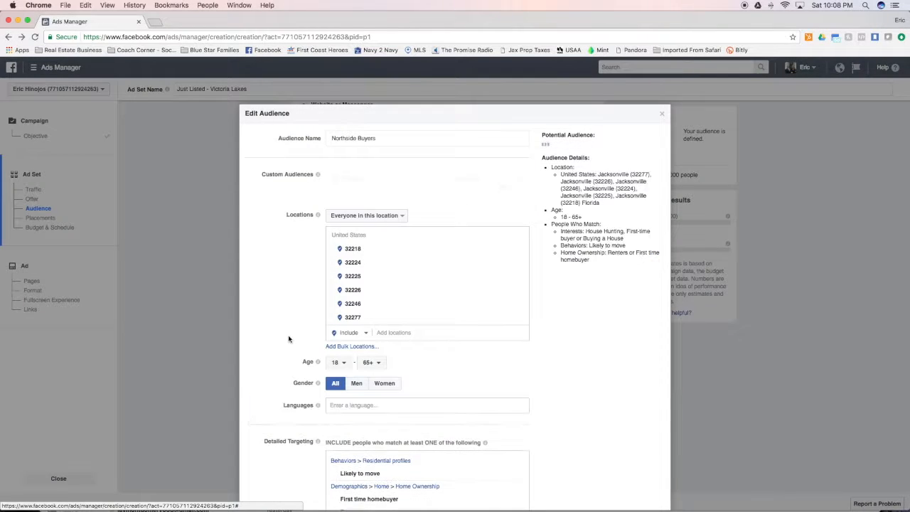
scroll(288, 339, down, 5)
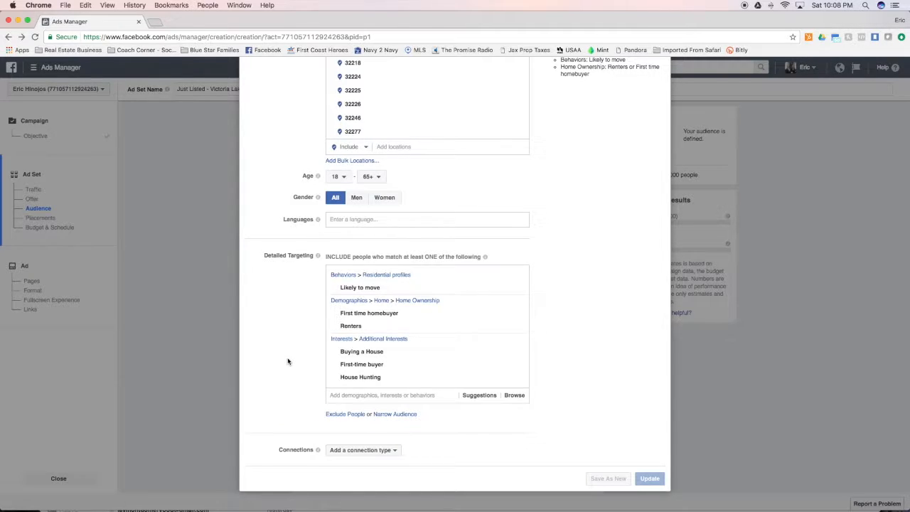
click(352, 415)
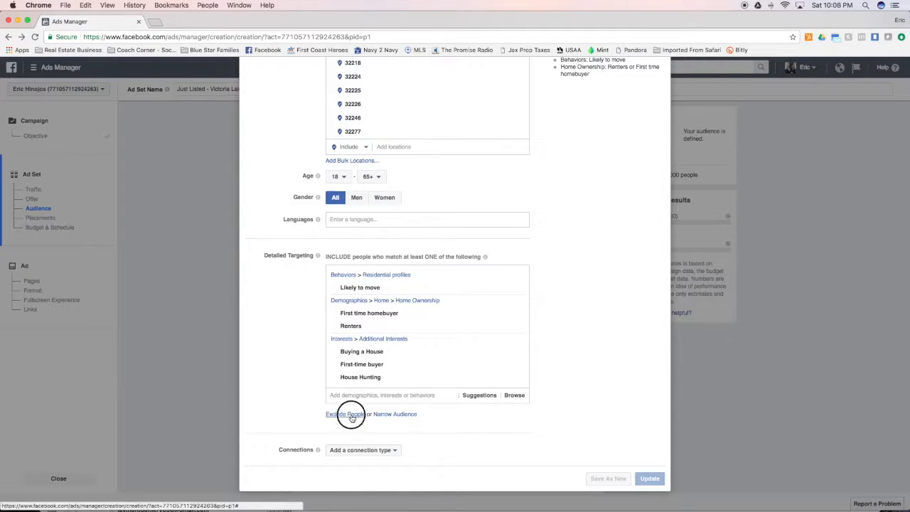
click(354, 443)
text(realtor)
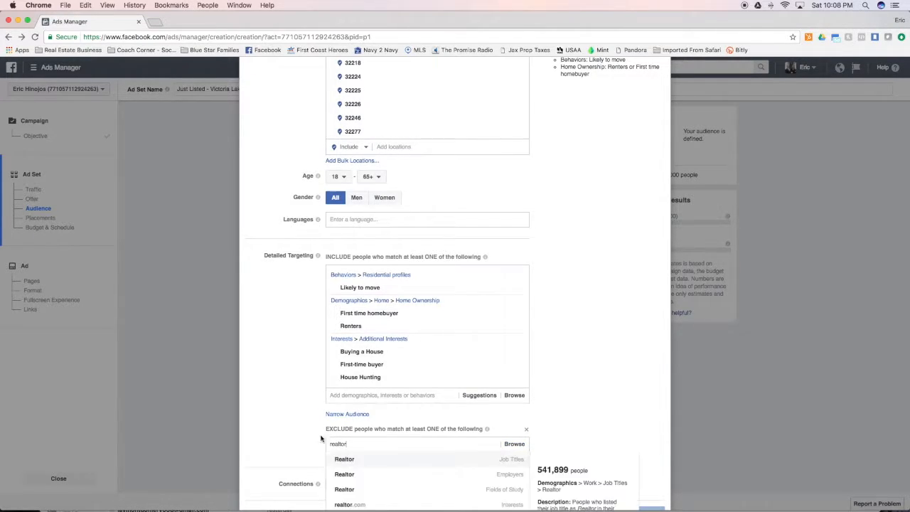
click(361, 403)
text(real estate agent)
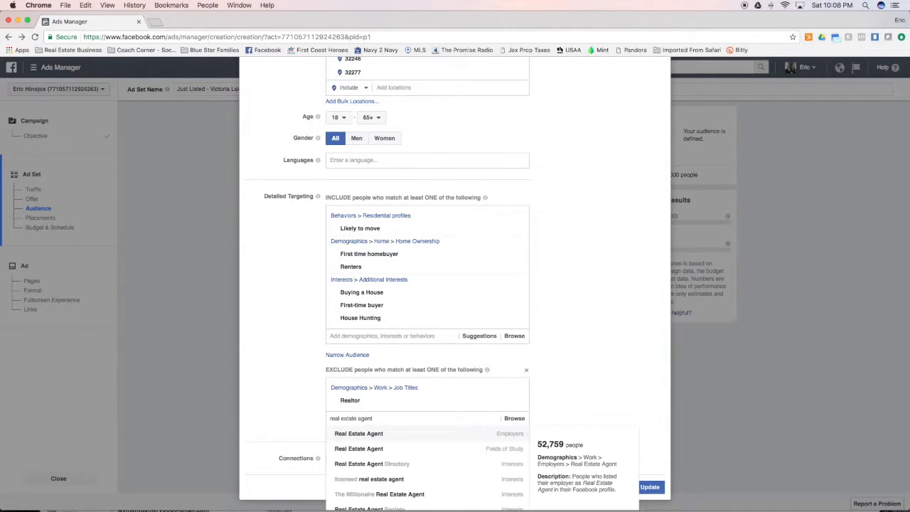
click(377, 433)
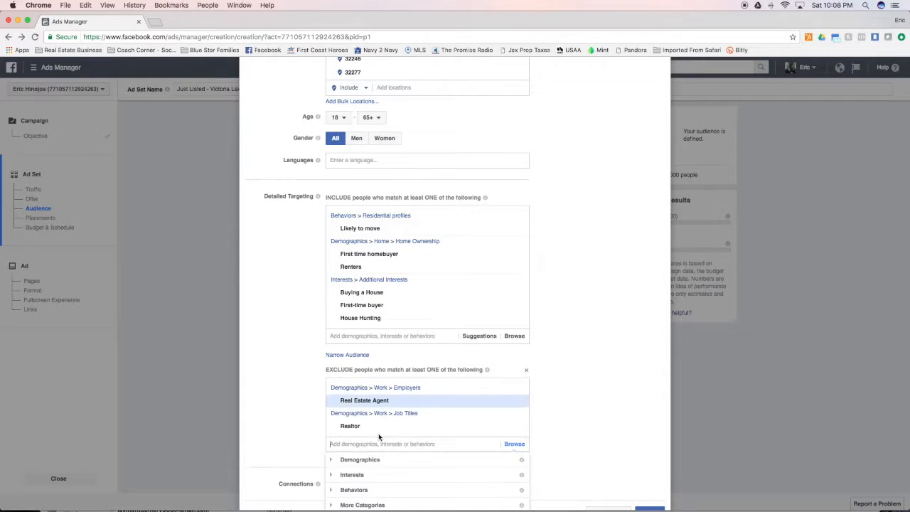
click(526, 372)
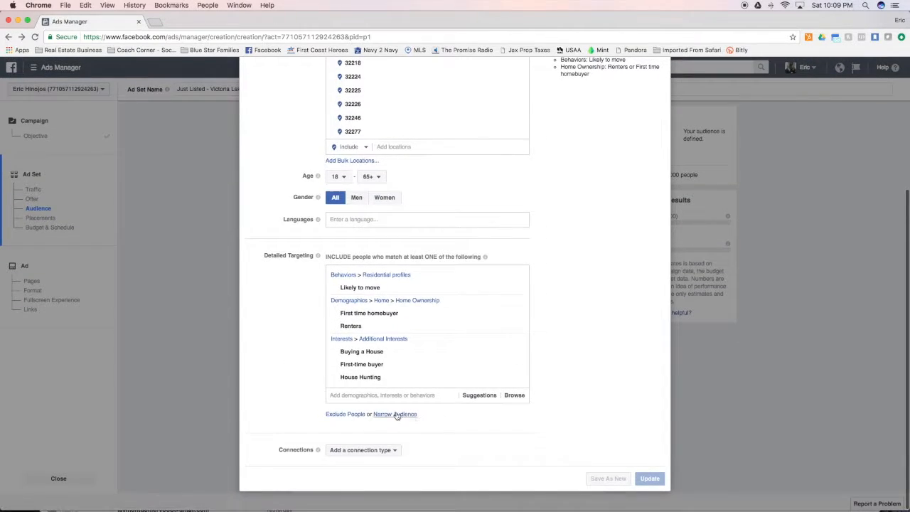
- Exclude people with the Realtor job title and update the Northside Buyers audience
click(419, 395)
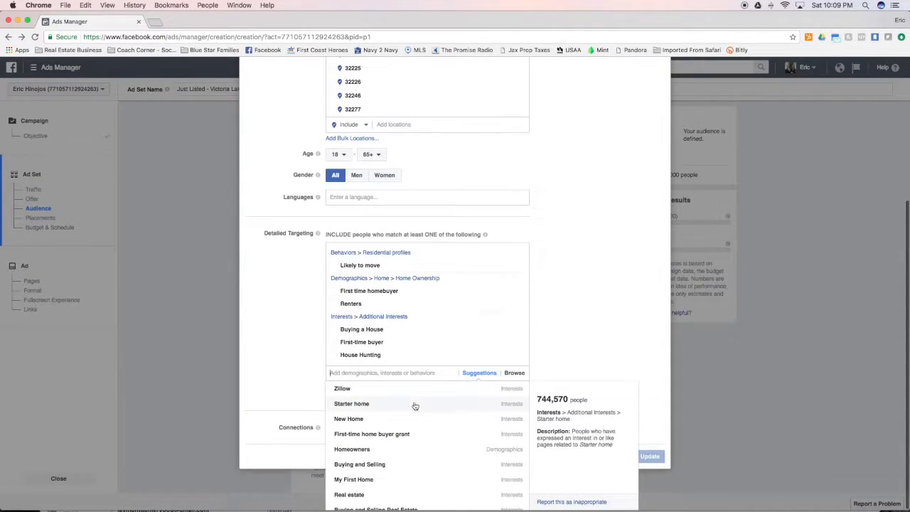
click(291, 381)
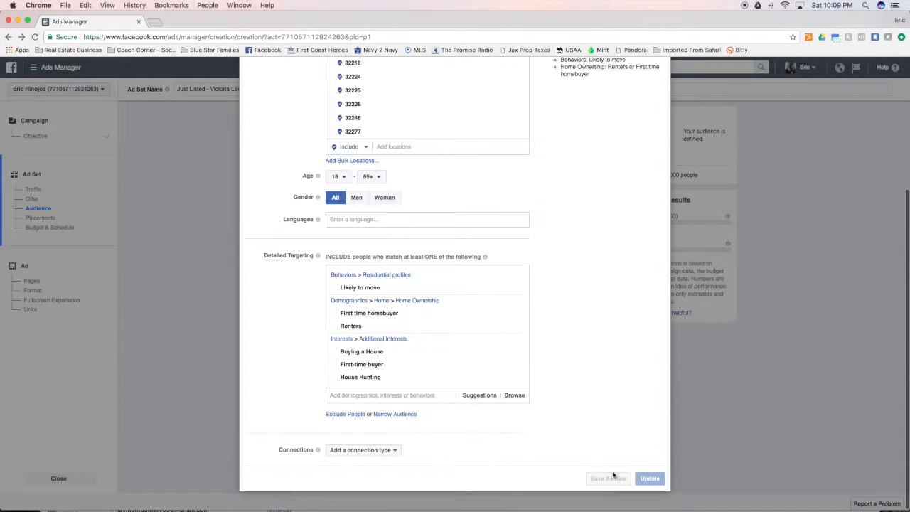
click(344, 413)
click(381, 410)
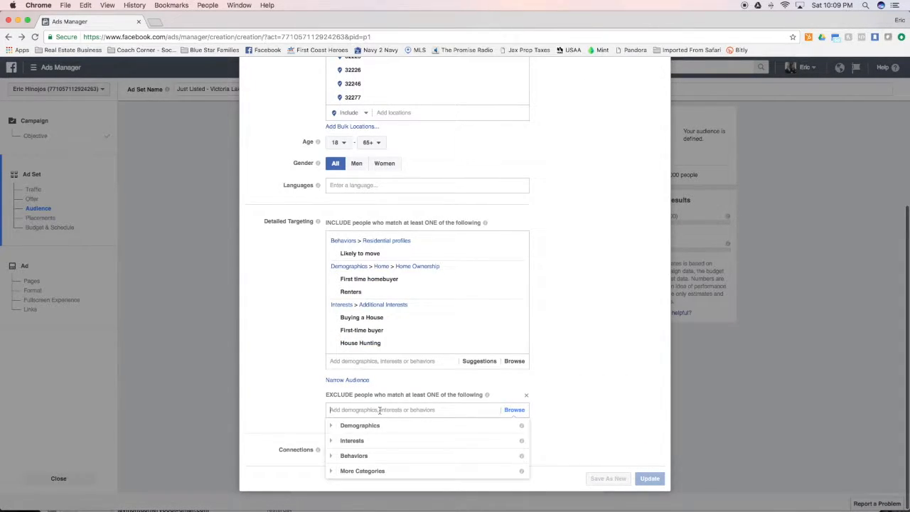
text(realtor)
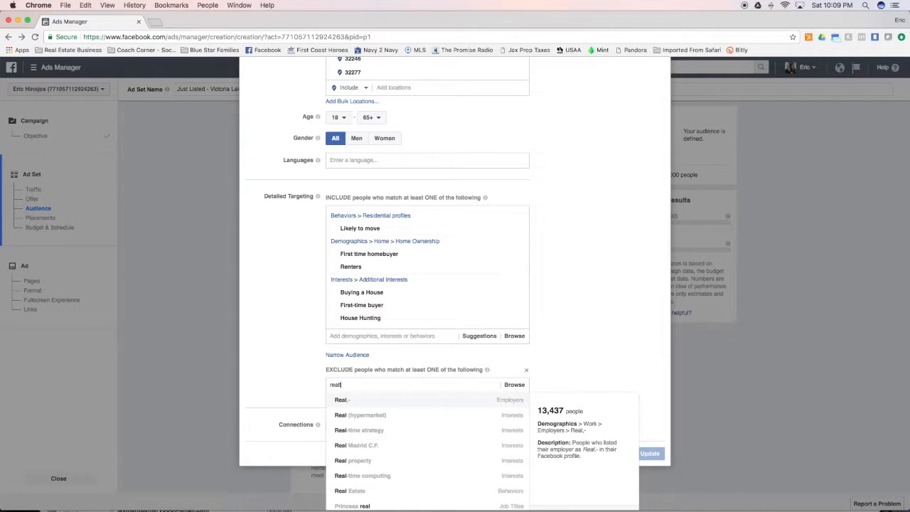
click(361, 414)
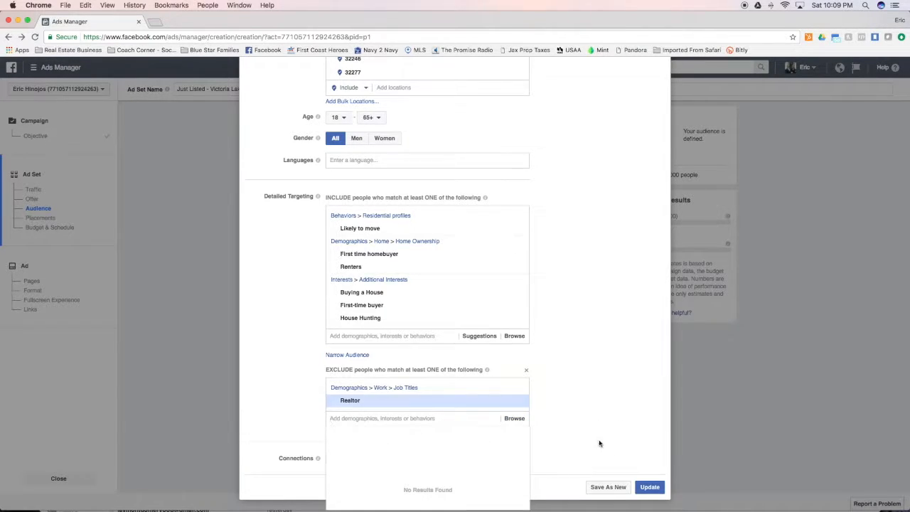
click(649, 487)
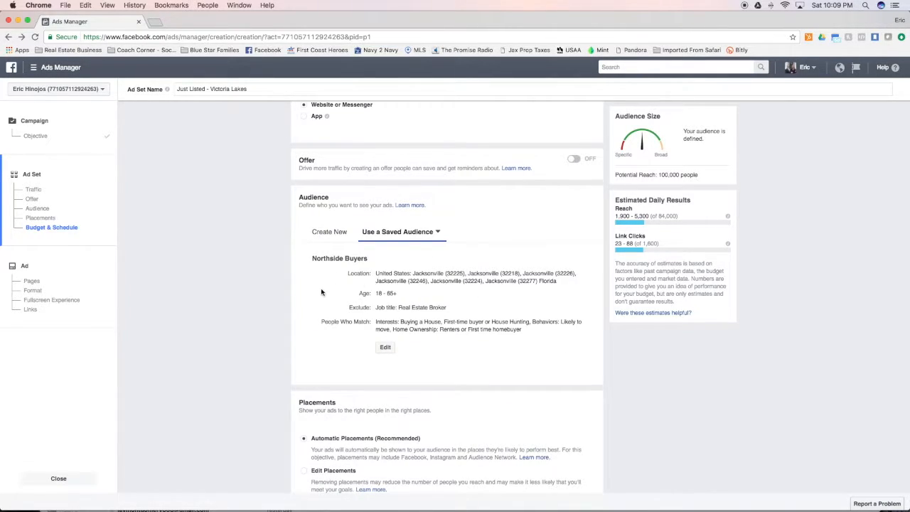
- Switch to manual placements, turning off Instagram Feed, Facebook Instant Articles and Right Column
scroll(328, 288, down, 3)
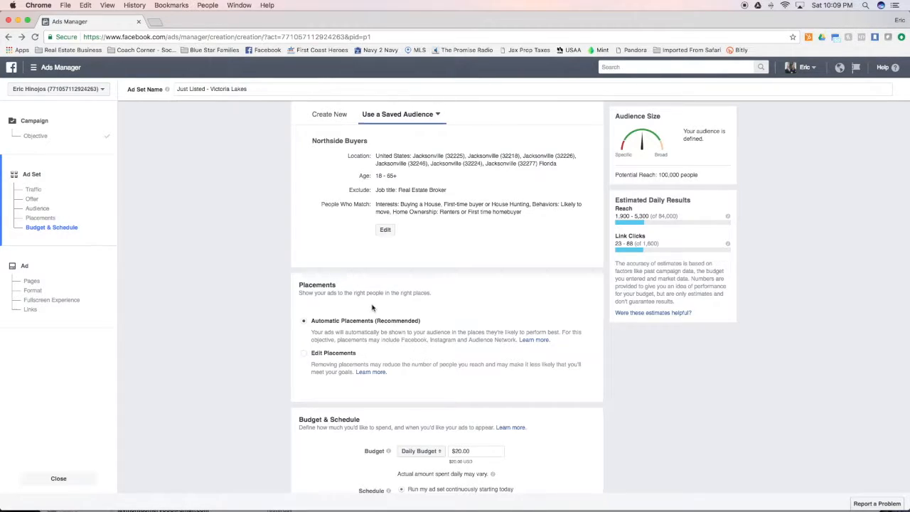
click(304, 357)
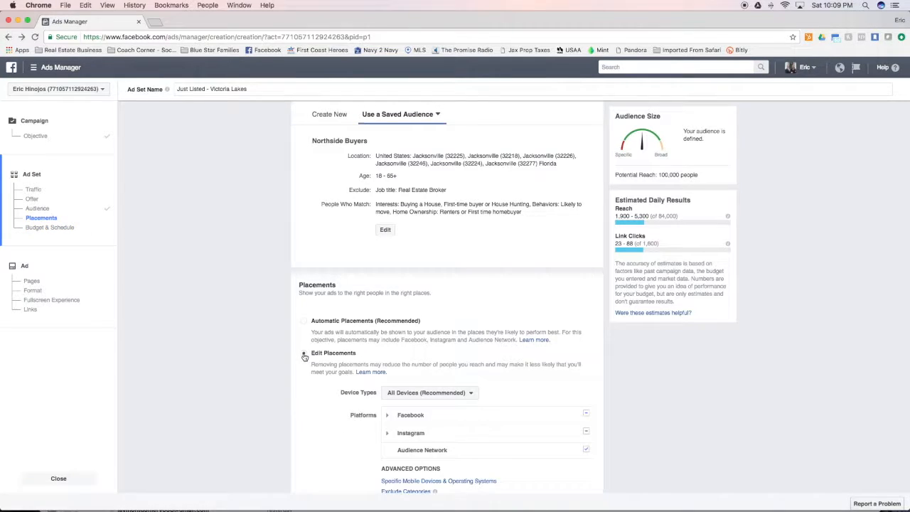
scroll(305, 362, down, 3)
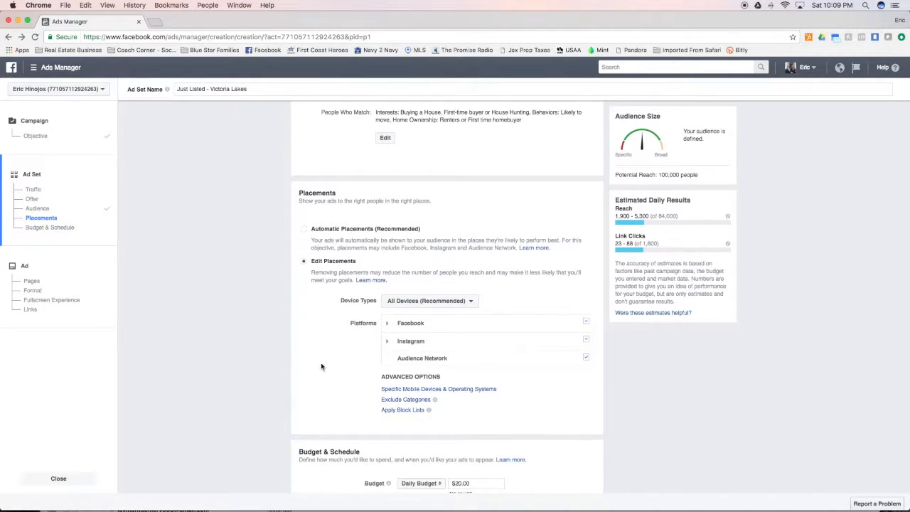
click(387, 340)
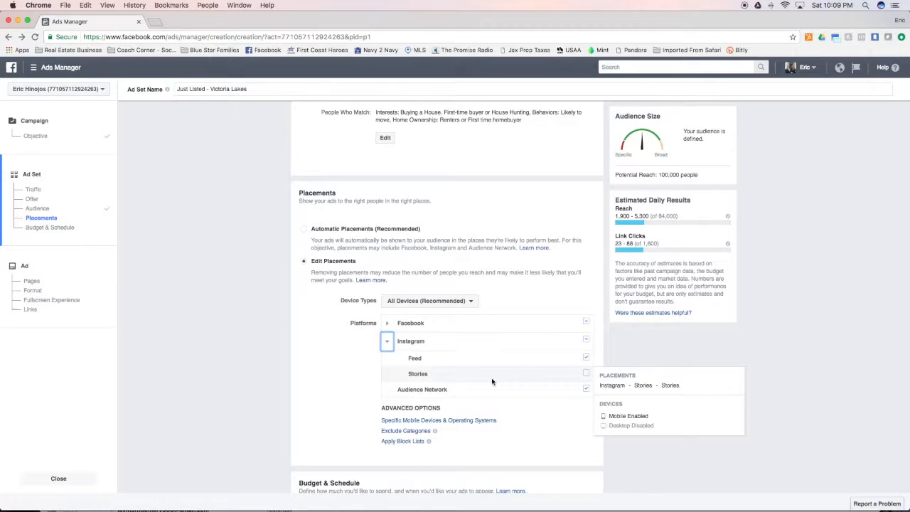
click(585, 358)
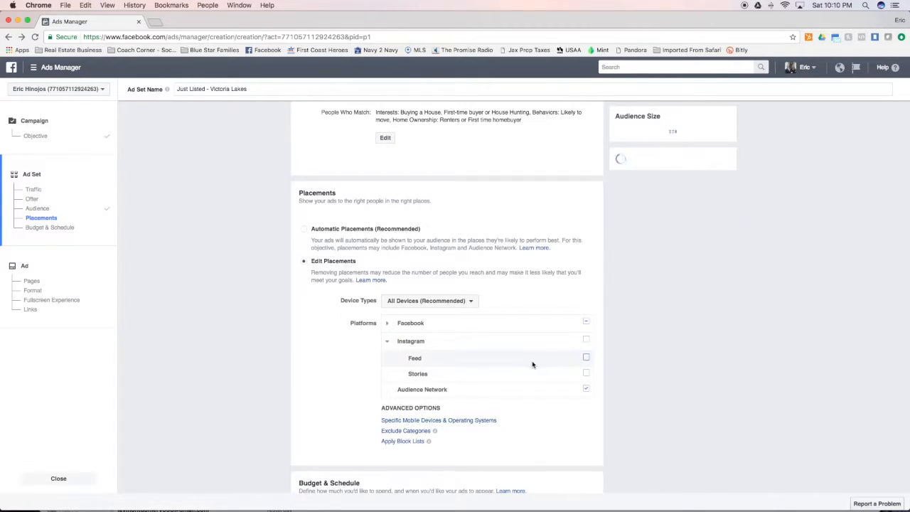
click(387, 323)
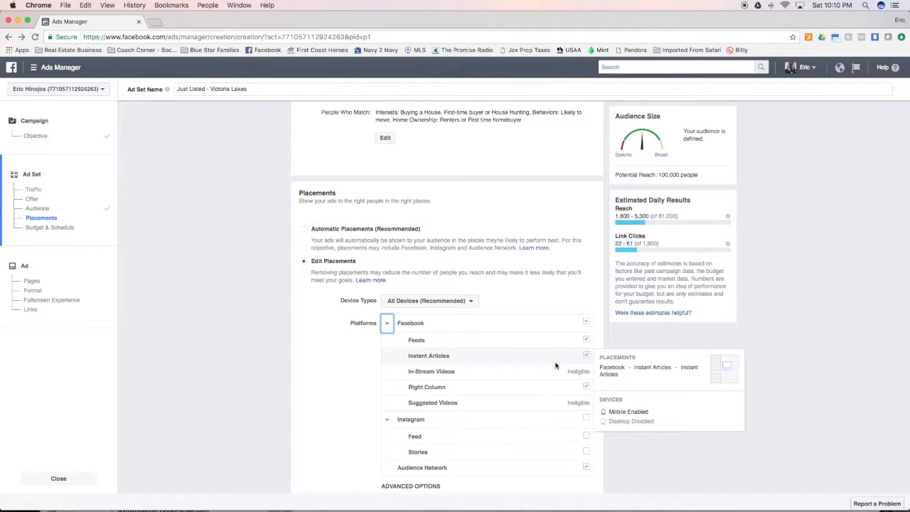
click(585, 357)
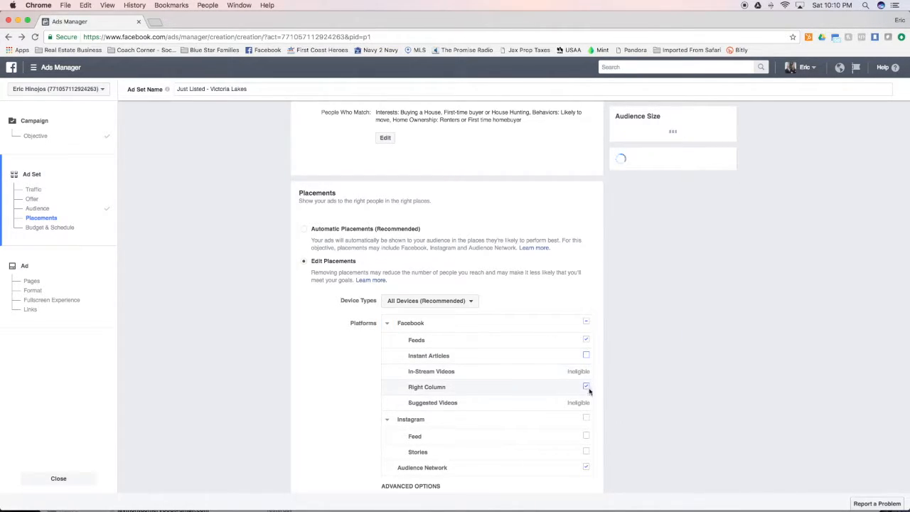
click(585, 388)
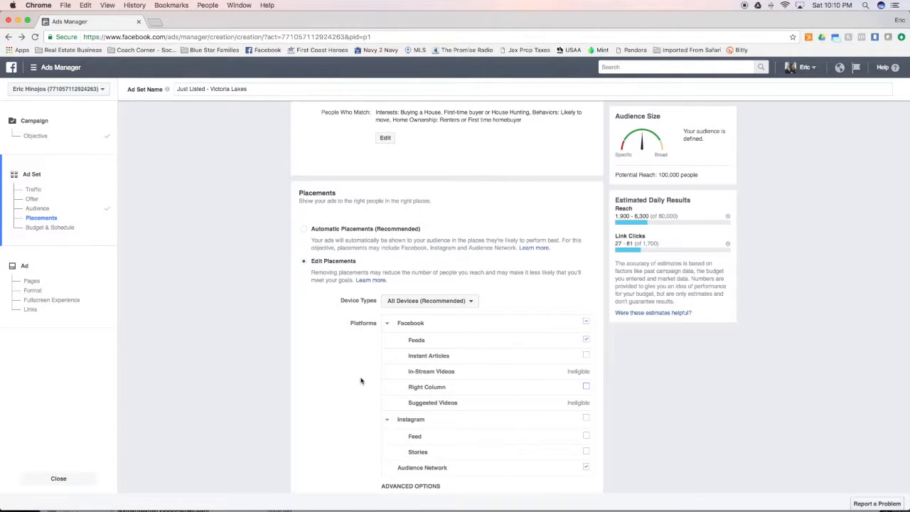
scroll(369, 387, down, 5)
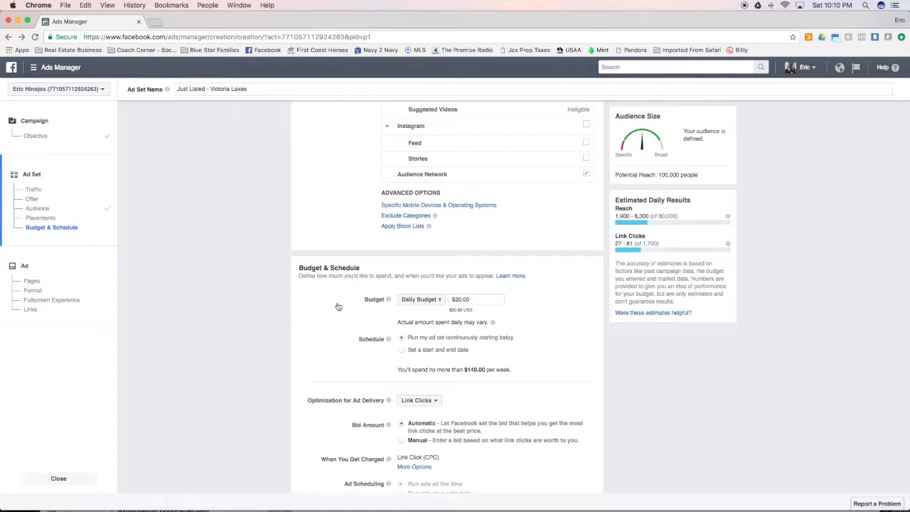
scroll(341, 299, up, 3)
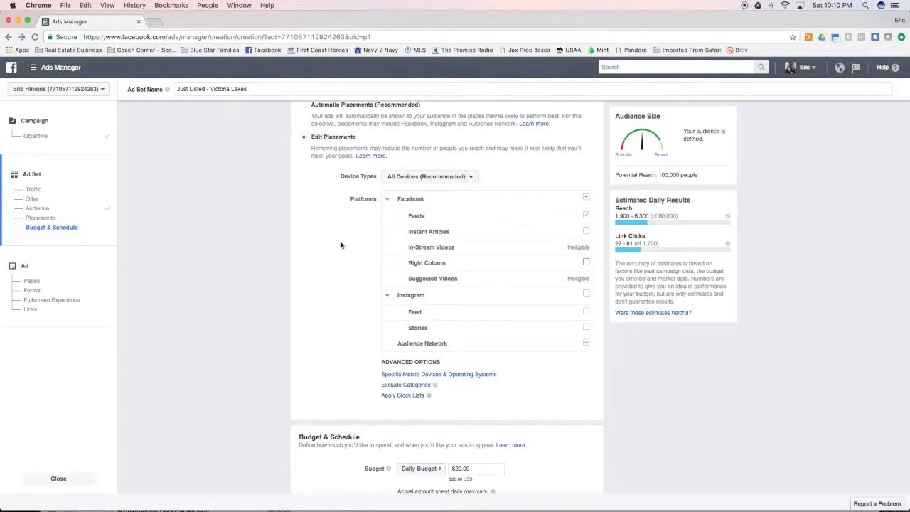
scroll(342, 245, down, 3)
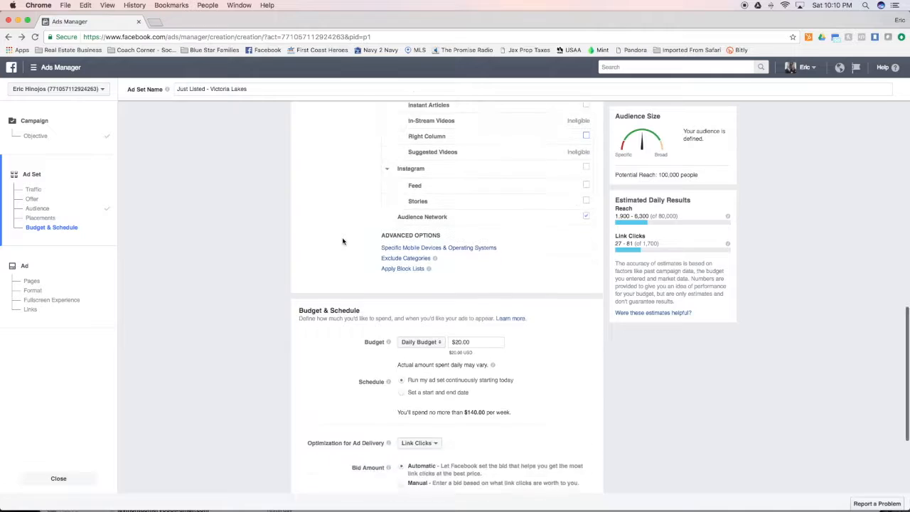
scroll(292, 344, down, 1)
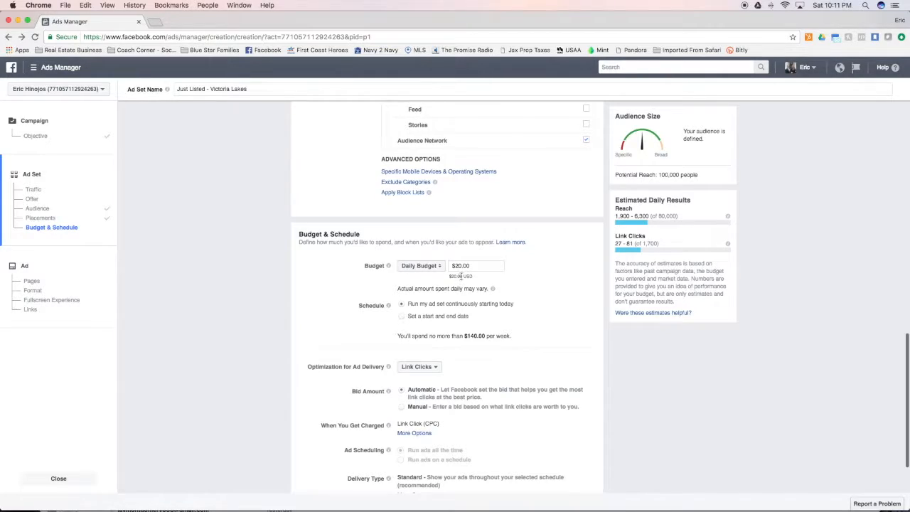
- Lower the ad set's daily budget from $20.00 to $10.00
click(459, 265)
key(BackSpace)
text(1)
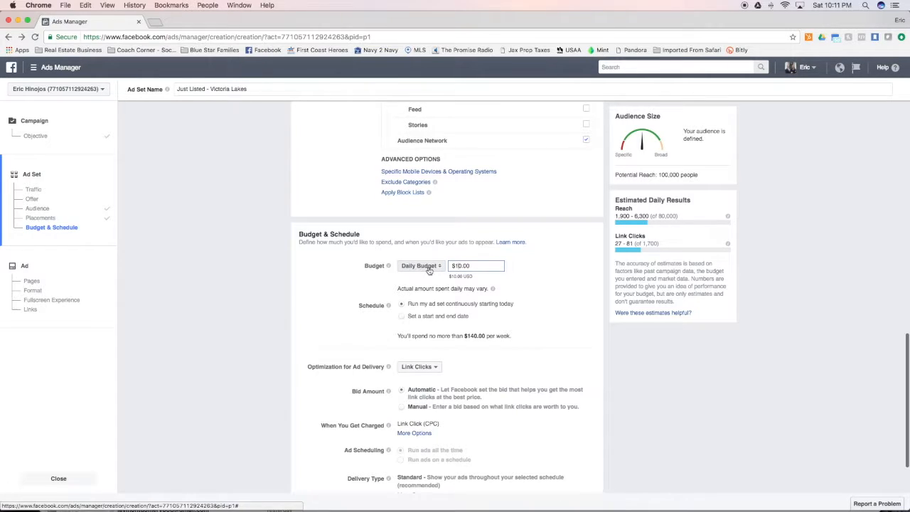
- Schedule the ad set to run Jul 1 through Jul 8, 2017, totalling at most $70.00
click(401, 316)
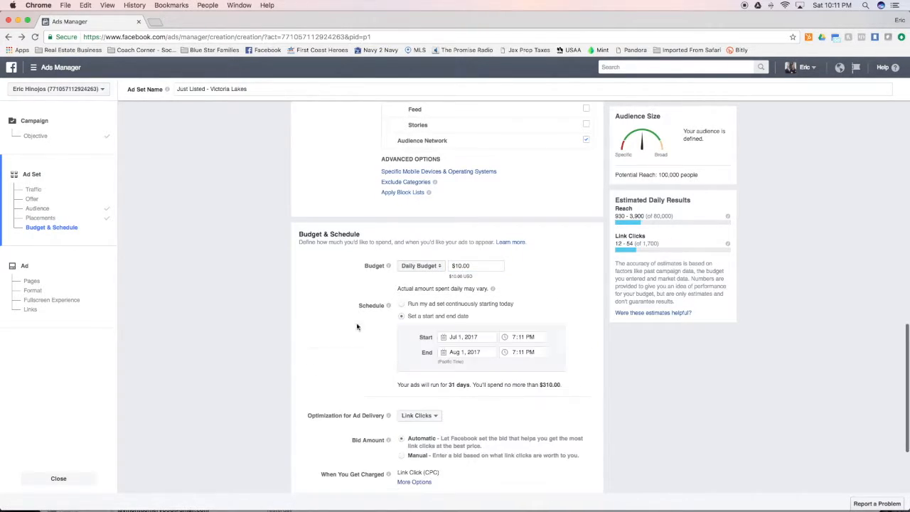
click(459, 351)
click(447, 371)
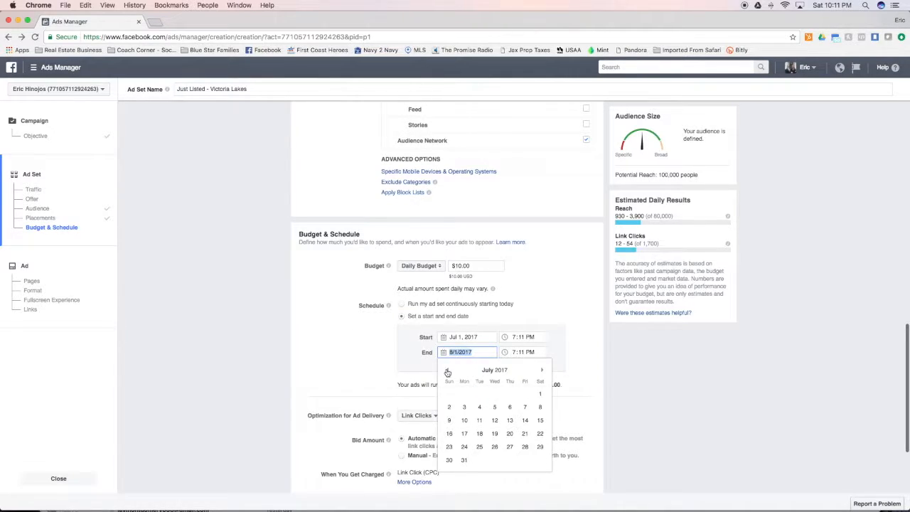
click(540, 407)
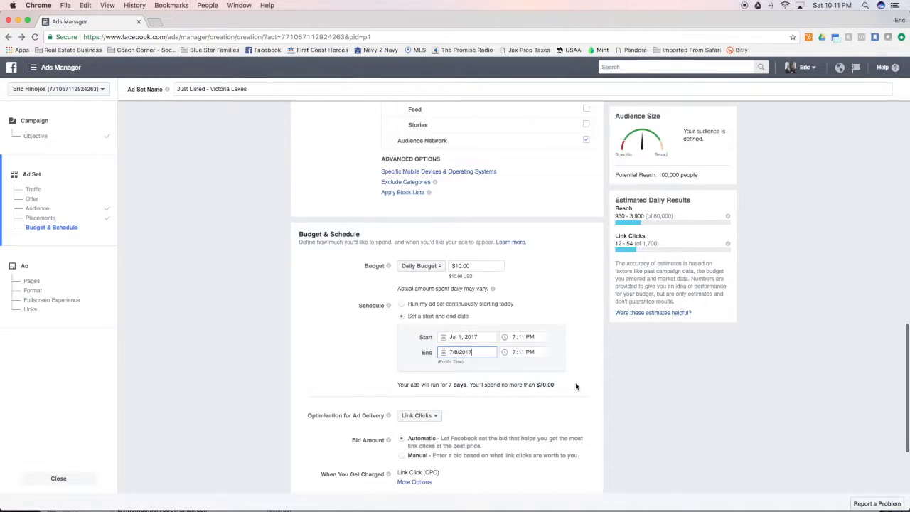
scroll(576, 388, down, 1)
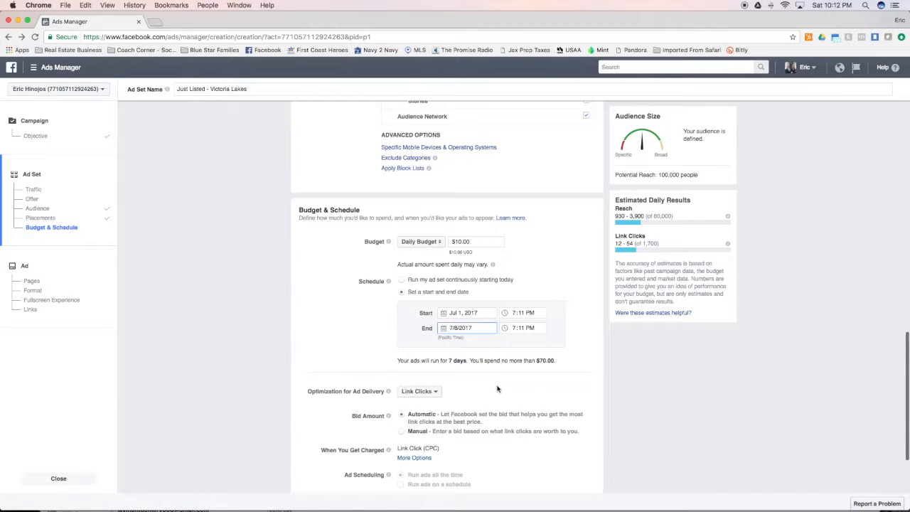
scroll(510, 385, down, 3)
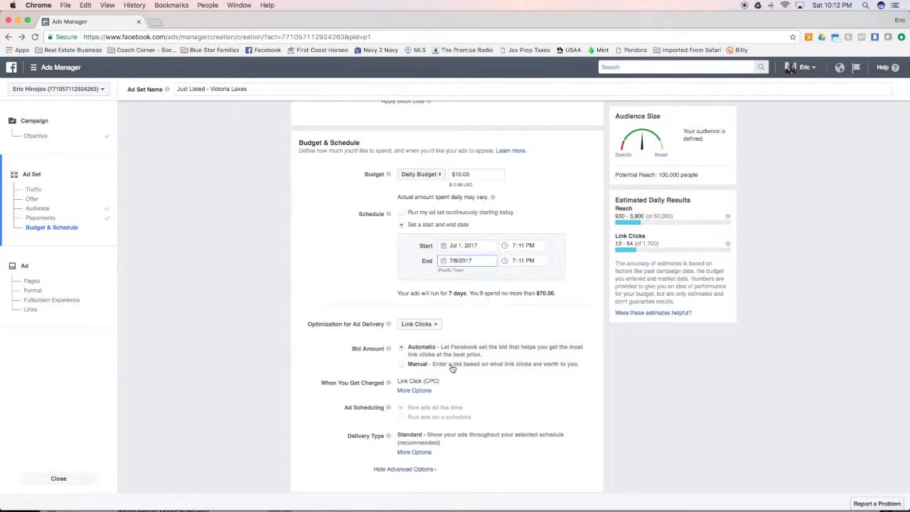
scroll(364, 352, down, 1)
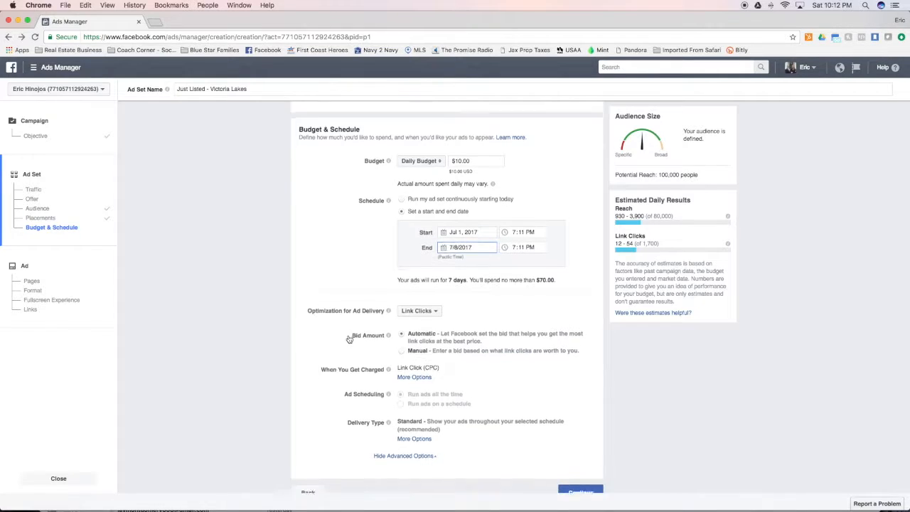
click(432, 299)
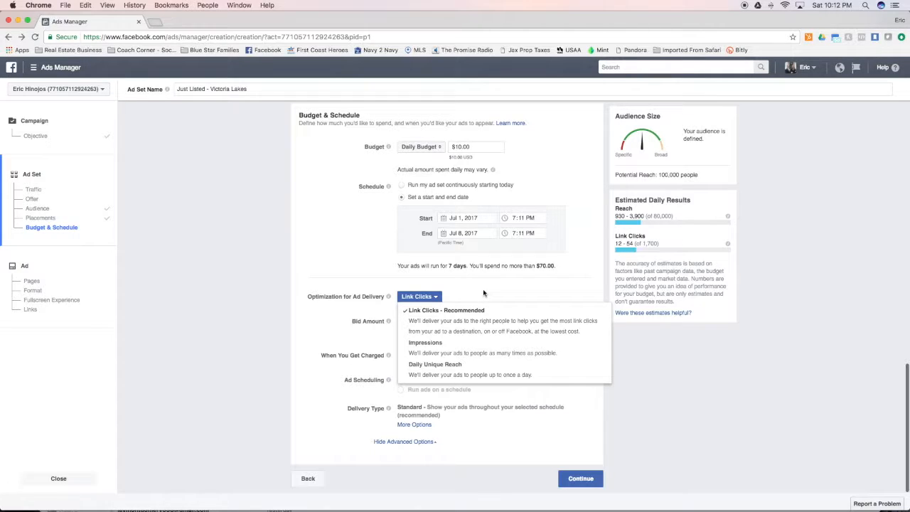
mouse_move(388, 355)
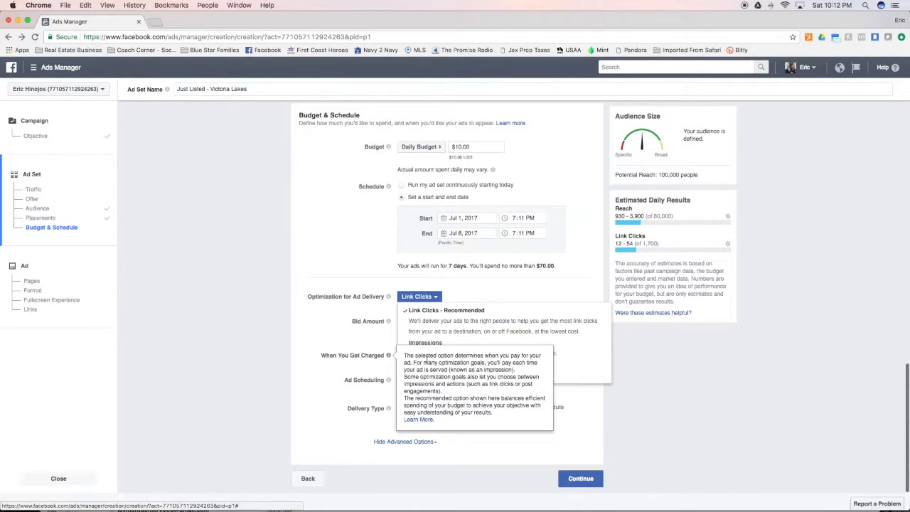
click(338, 333)
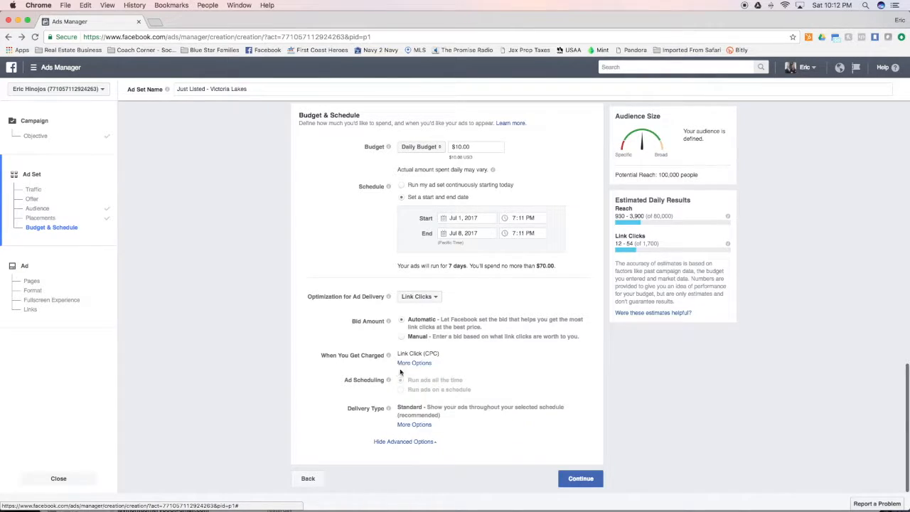
mouse_move(389, 357)
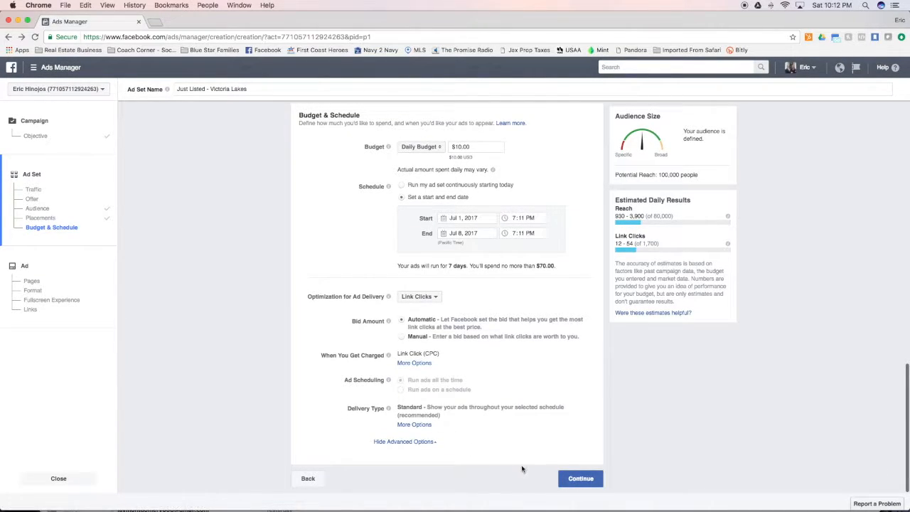
- Go to the Ad step and connect the Navy to Navy Homes page instead of Blue Star Families
click(572, 479)
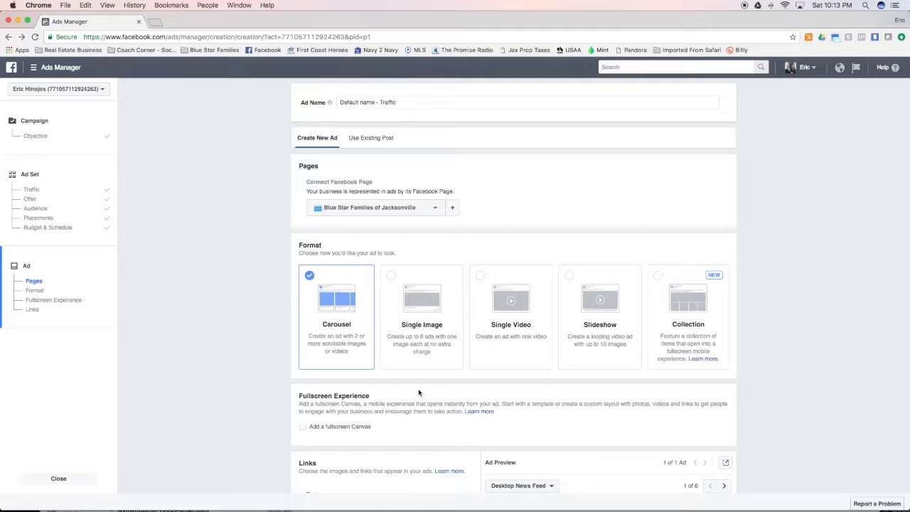
click(428, 208)
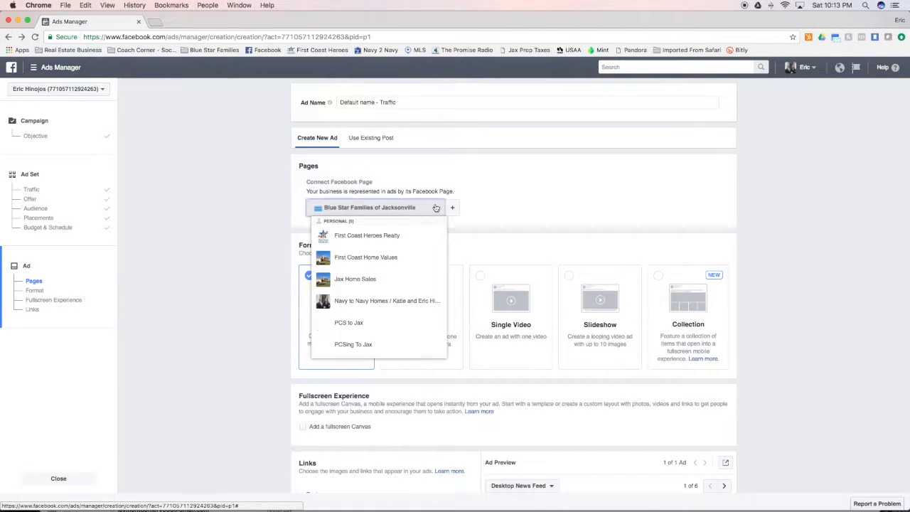
click(406, 301)
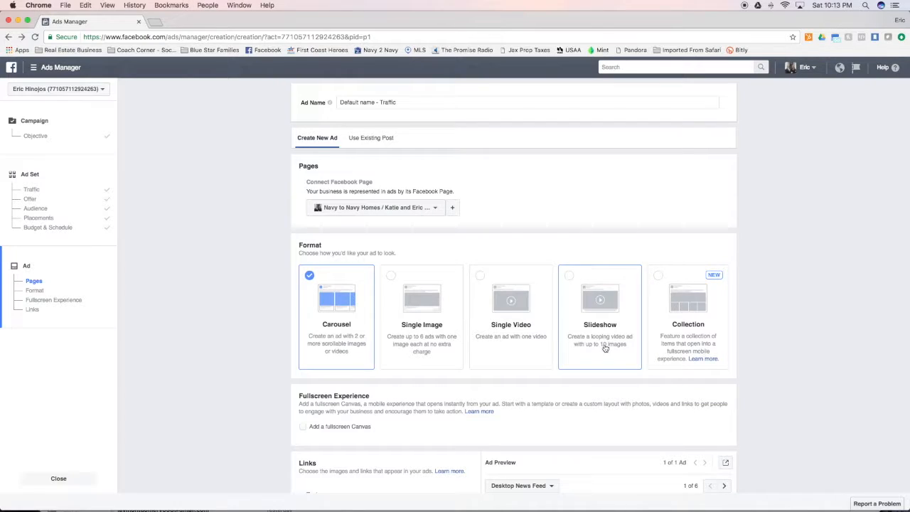
- Pick the Collection ad format and start from the Showcase Your Business template
click(707, 331)
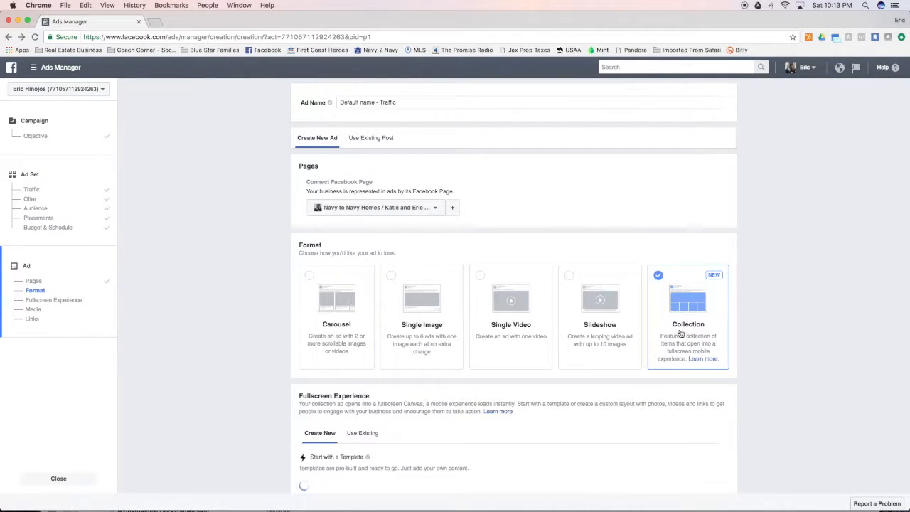
scroll(261, 377, down, 3)
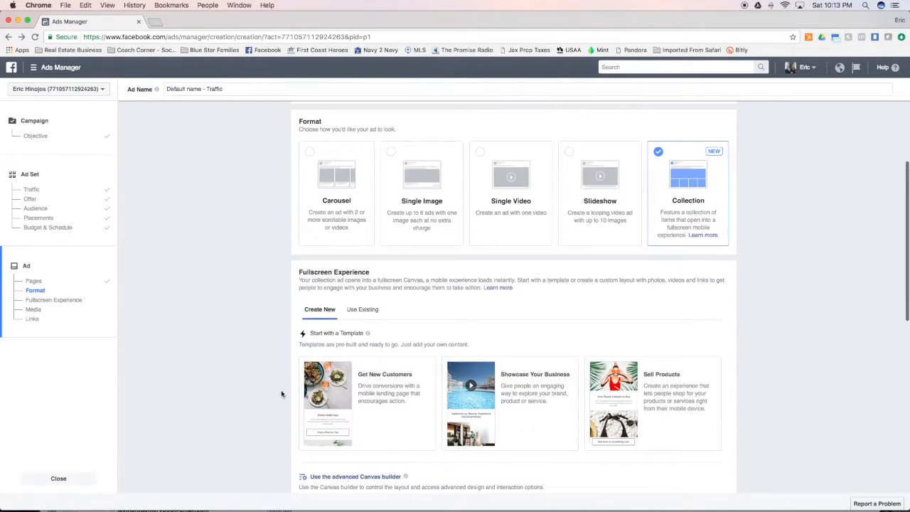
mouse_move(340, 420)
mouse_move(458, 409)
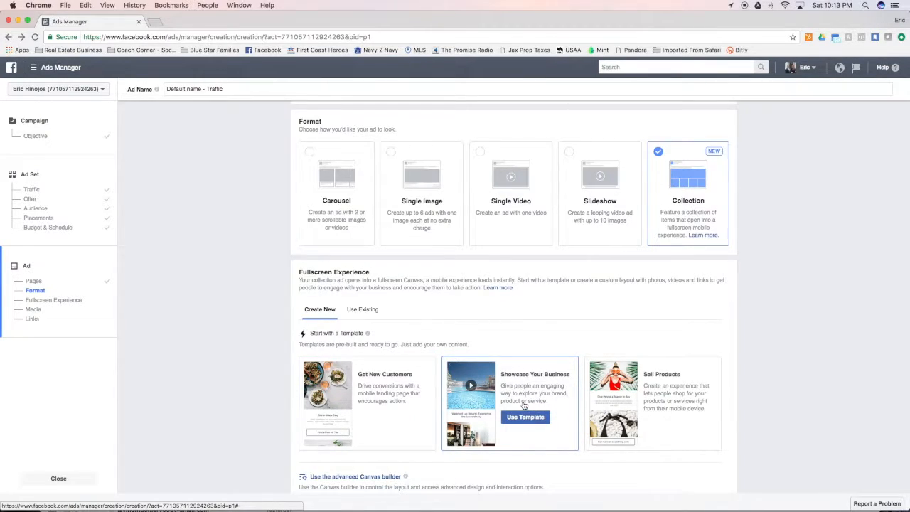
mouse_move(392, 416)
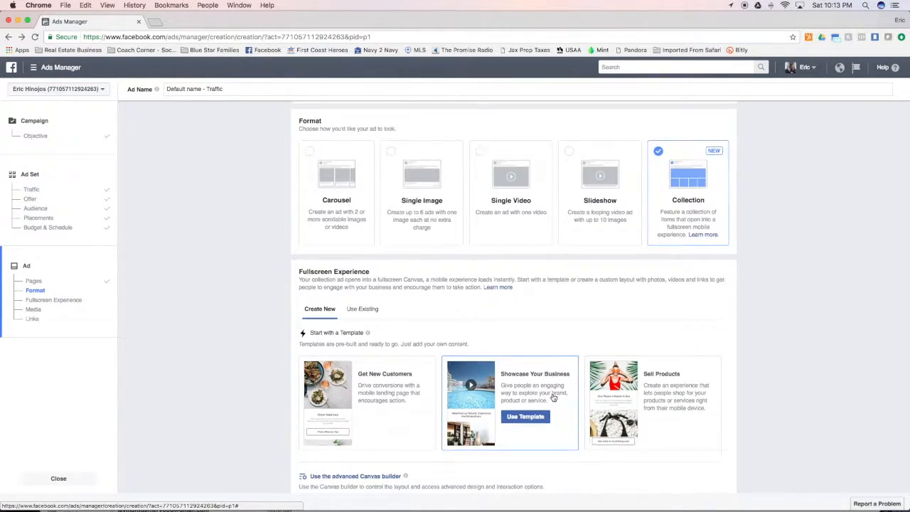
scroll(556, 369, down, 3)
click(558, 314)
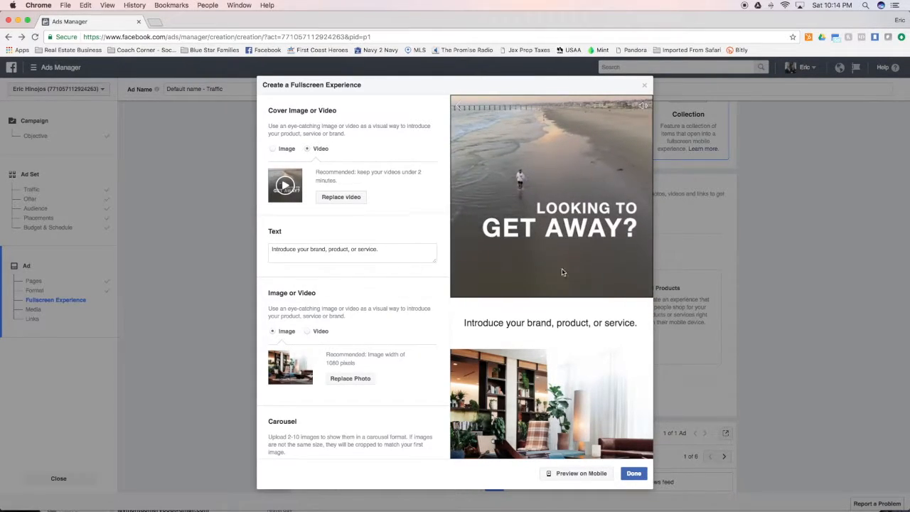
- Replace the fullscreen experience's placeholder intro text with 'Testing FB Ad'
scroll(559, 166, down, 4)
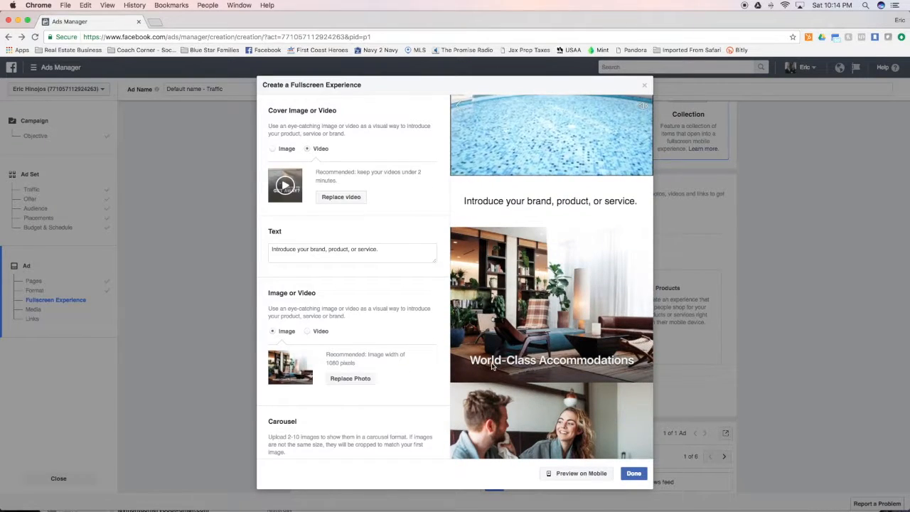
scroll(495, 332, down, 3)
scroll(561, 177, up, 5)
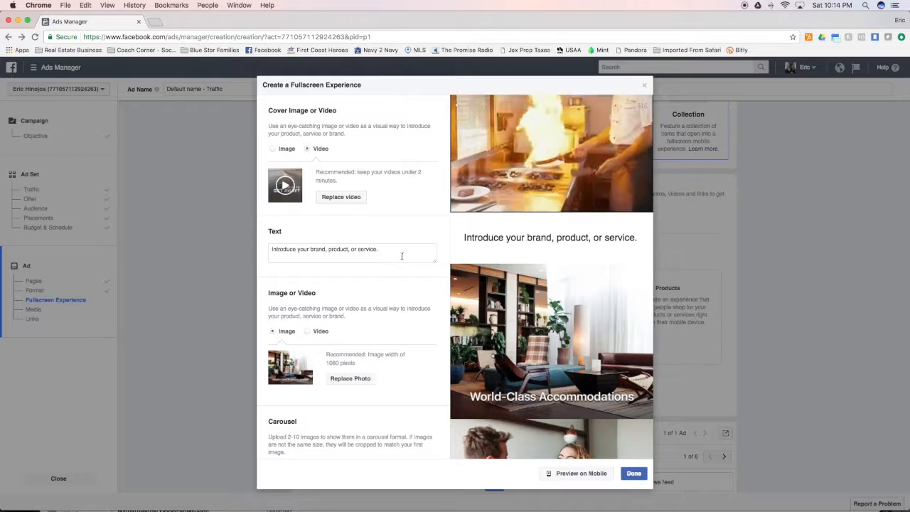
drag(402, 255, 264, 242)
text(T)
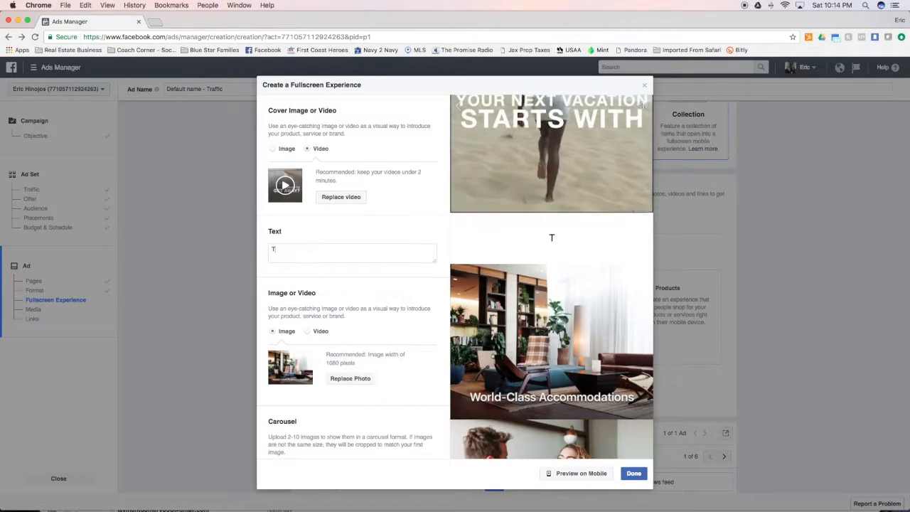
text(esting)
text(FB Ad)
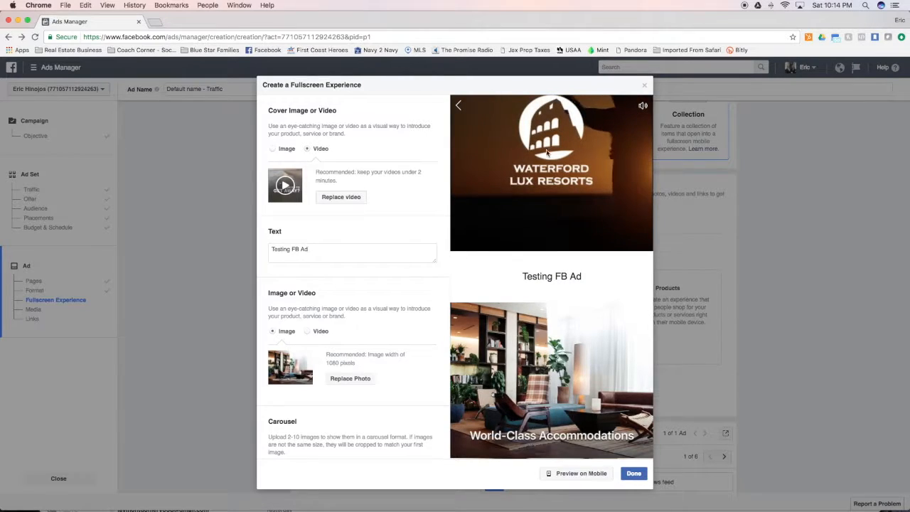
scroll(457, 273, down, 3)
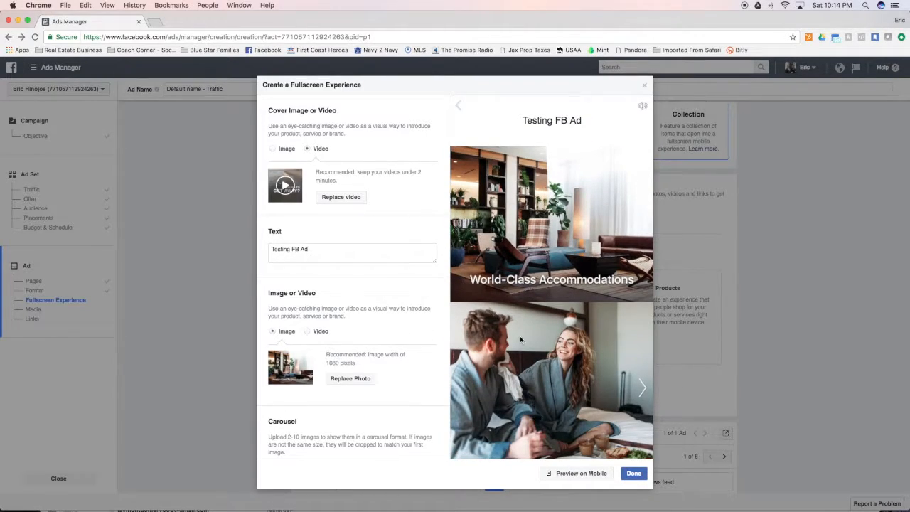
scroll(534, 345, down, 2)
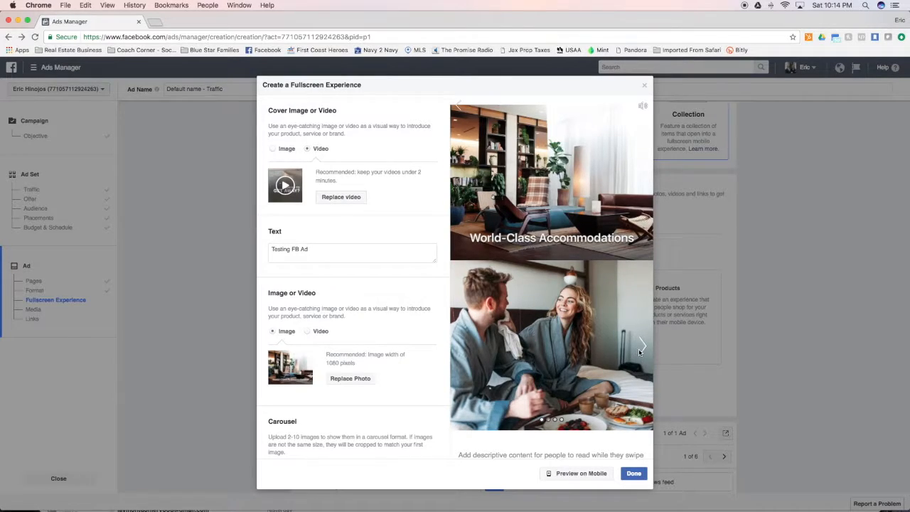
scroll(435, 341, down, 4)
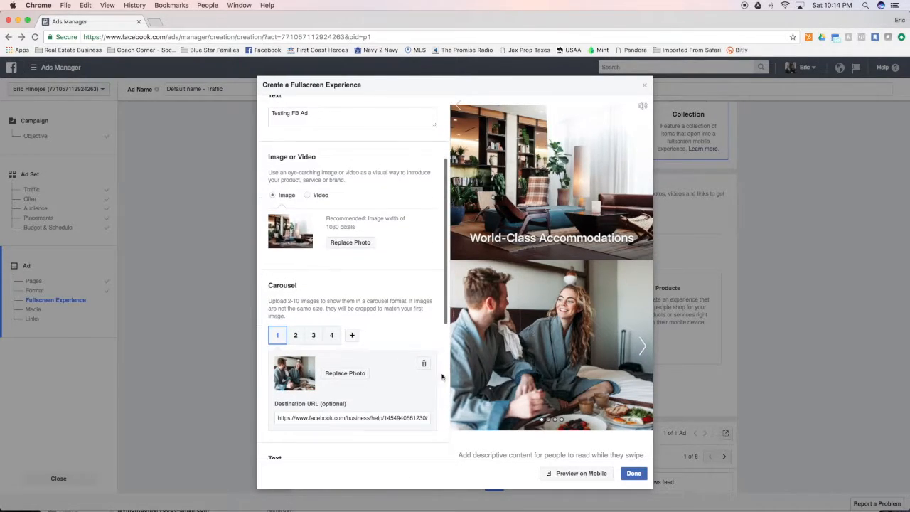
- Look through the second, third and fourth carousel cards
click(295, 335)
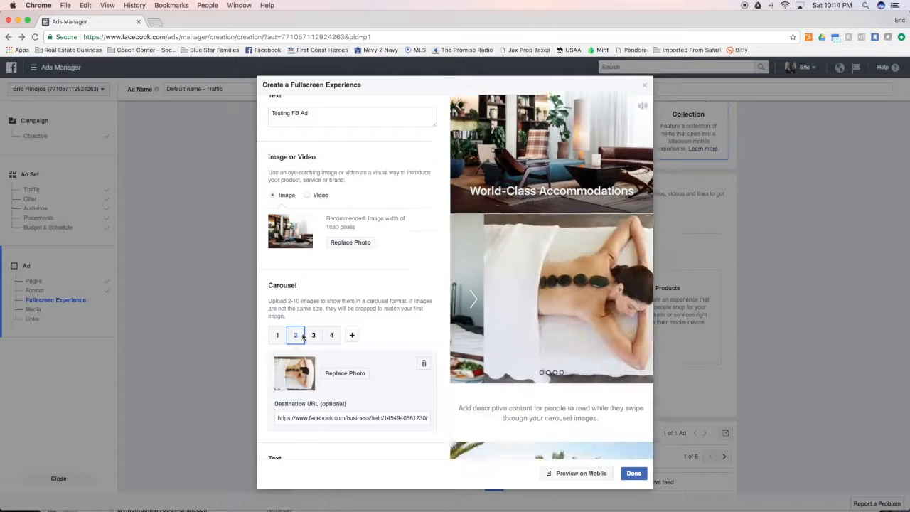
click(312, 335)
click(332, 335)
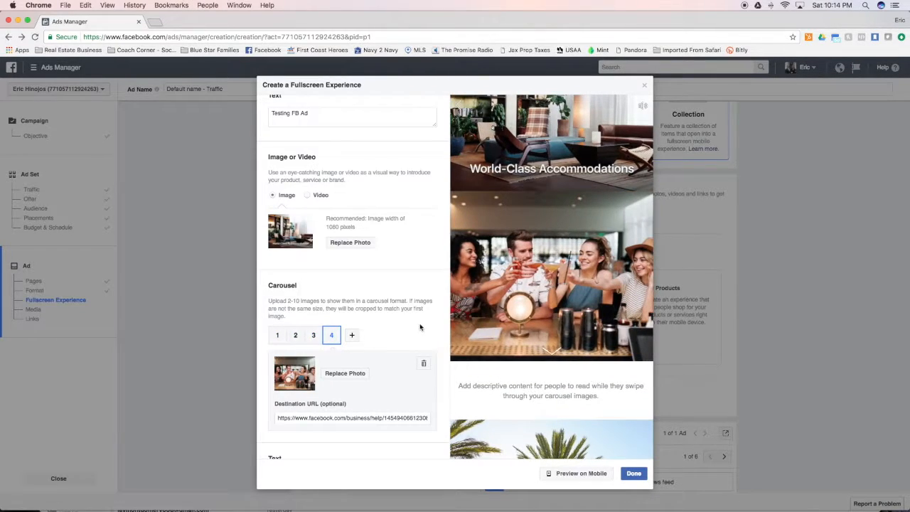
scroll(423, 332, down, 3)
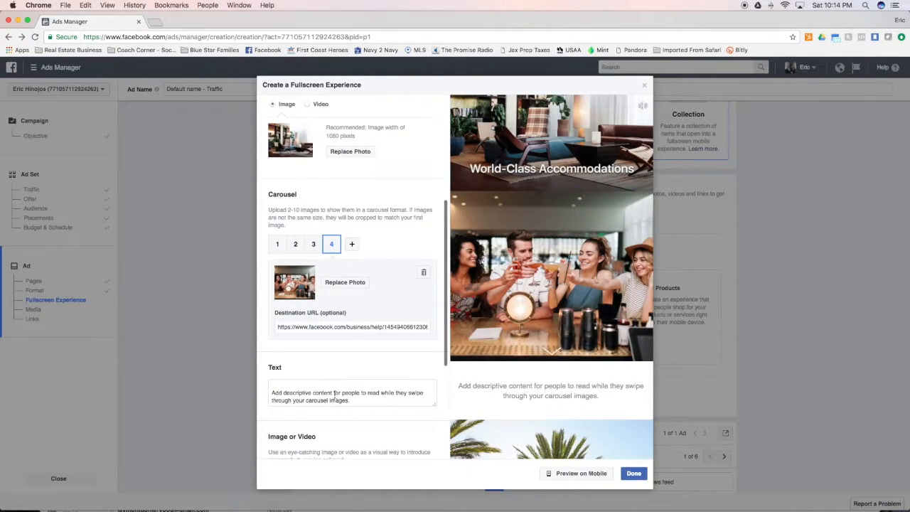
- Replace the carousel card's placeholder text with 'Testing Testing'
triple_click(355, 397)
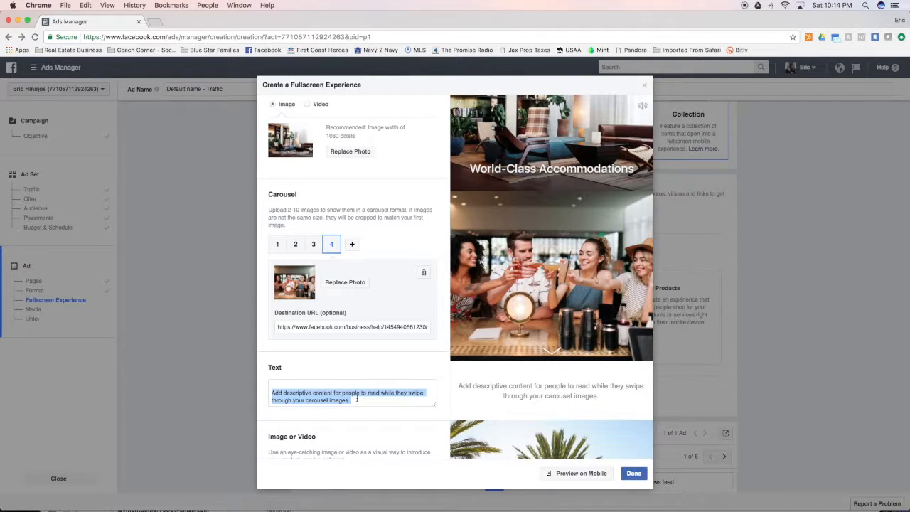
text(Tste)
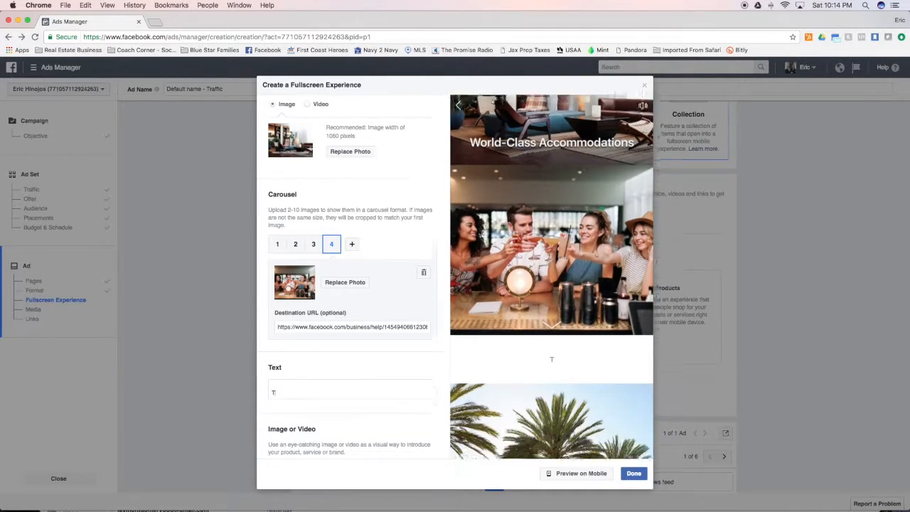
key(BackSpace)
text(esting Testing)
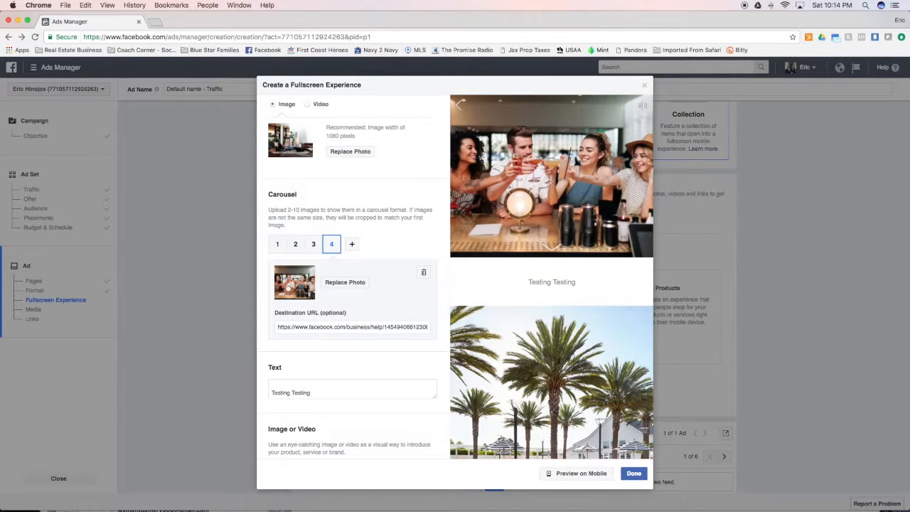
scroll(349, 387, down, 3)
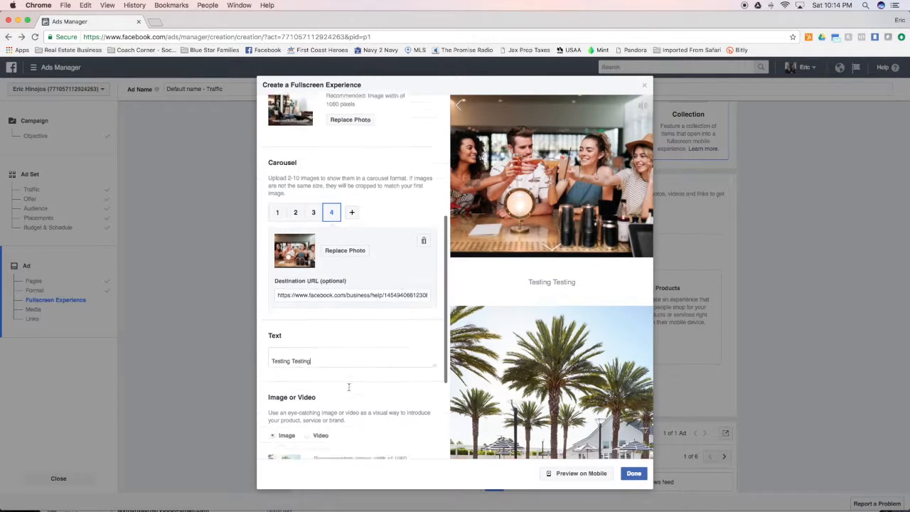
scroll(490, 379, down, 2)
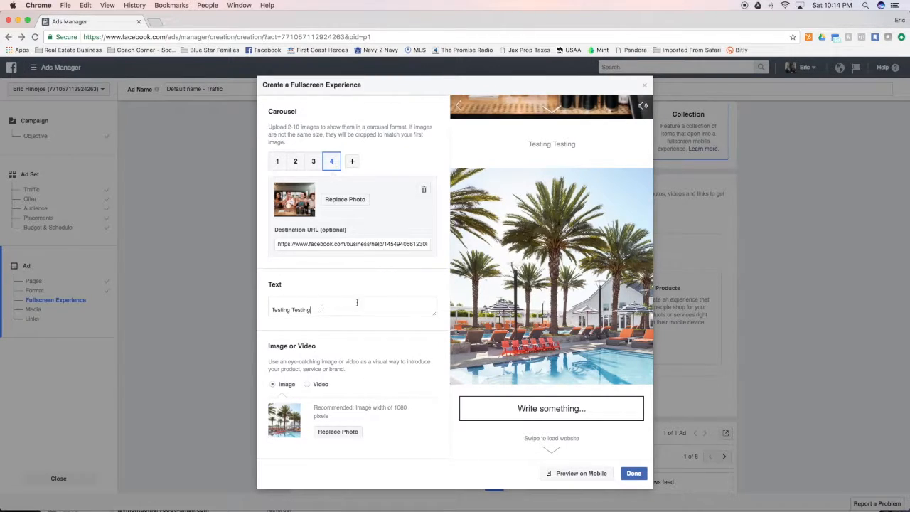
scroll(367, 288, up, 1)
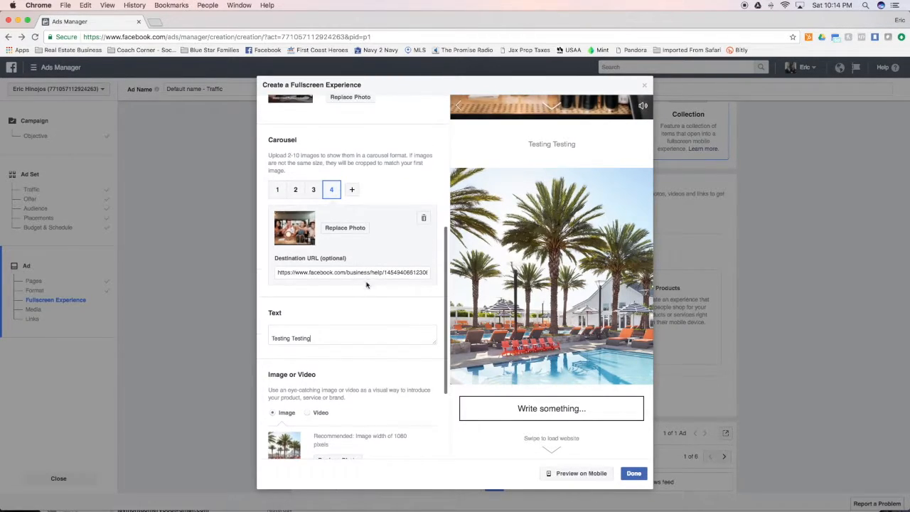
double_click(311, 272)
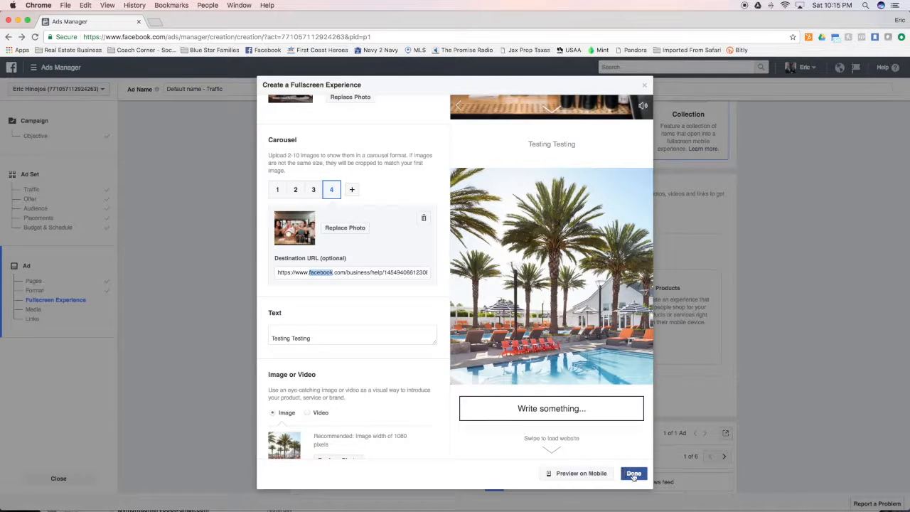
- Save the fullscreen experience with Done and remove the placements that don't support Canvas
click(635, 474)
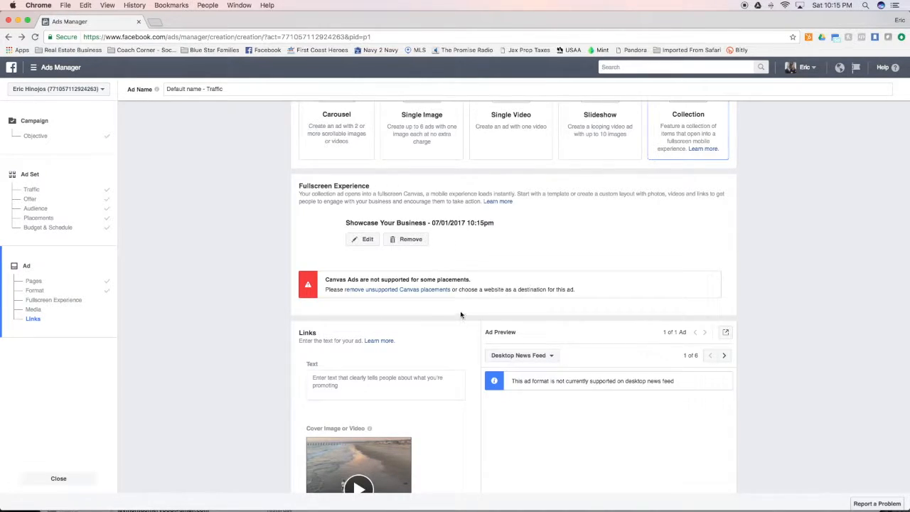
click(394, 289)
click(536, 240)
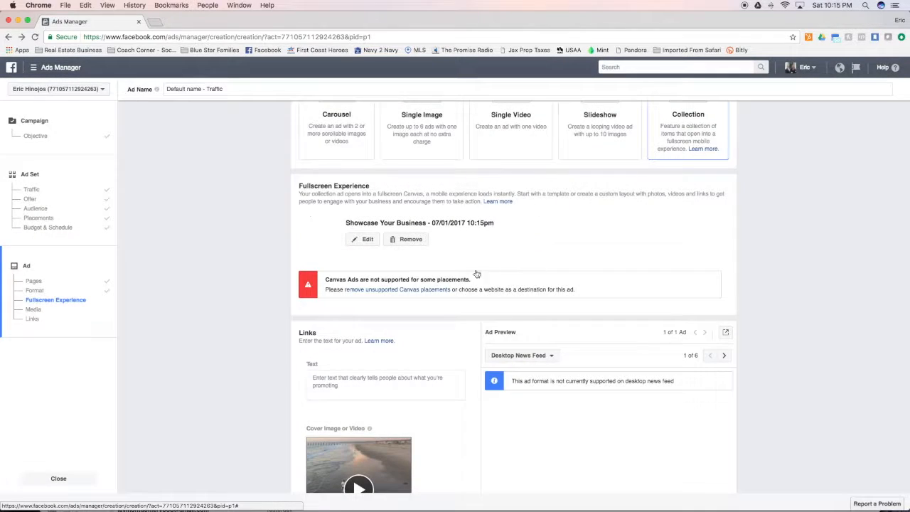
scroll(457, 322, down, 2)
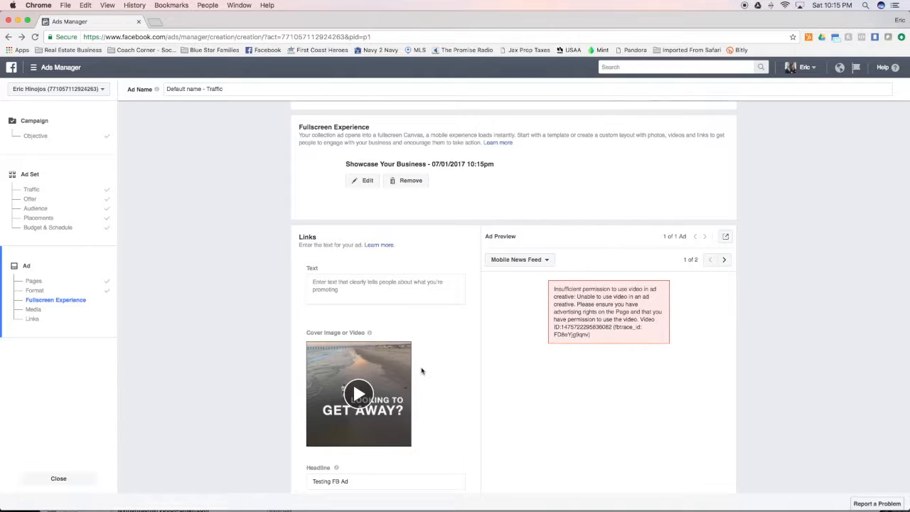
scroll(422, 370, up, 5)
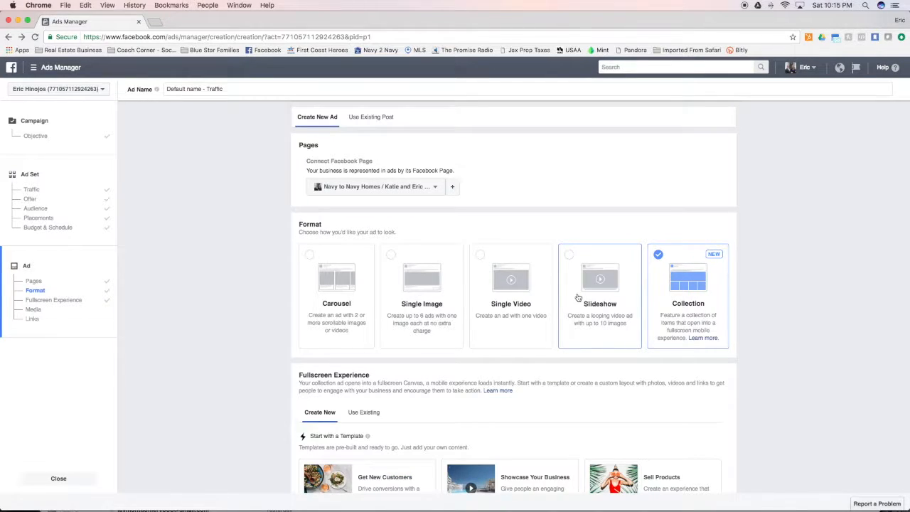
scroll(492, 320, down, 3)
- Reopen the Showcase Your Business template and upload the Open House Promo video as cover
click(466, 428)
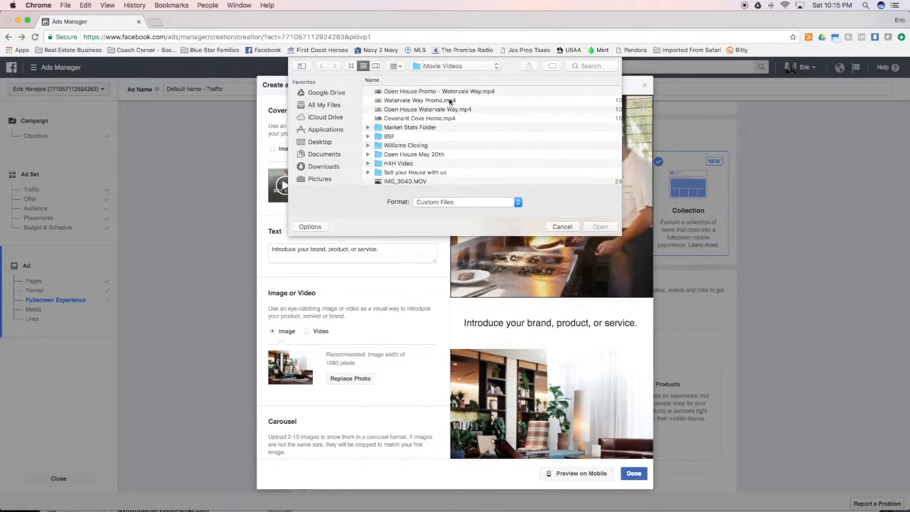
click(406, 93)
click(600, 226)
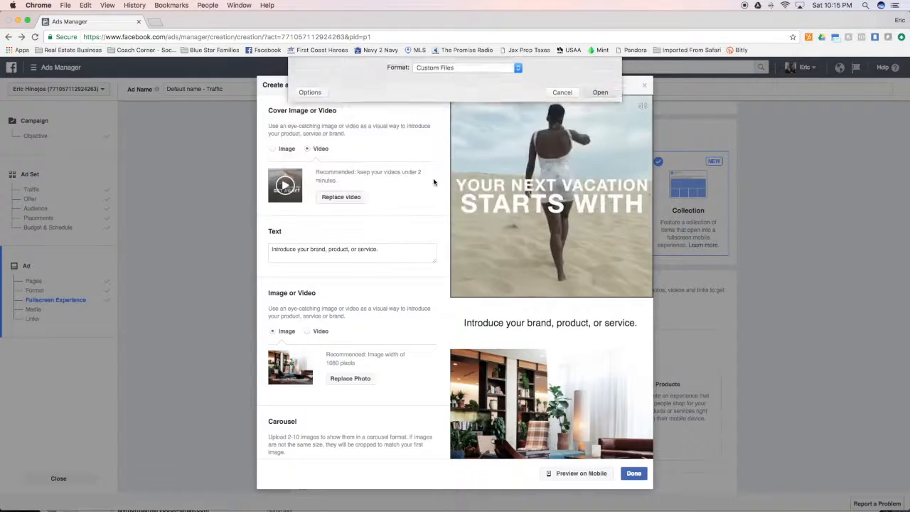
- Set the intro text to 'Open House Tomorrow', 'Sunday 1-3PM' and the property's street address
triple_click(384, 248)
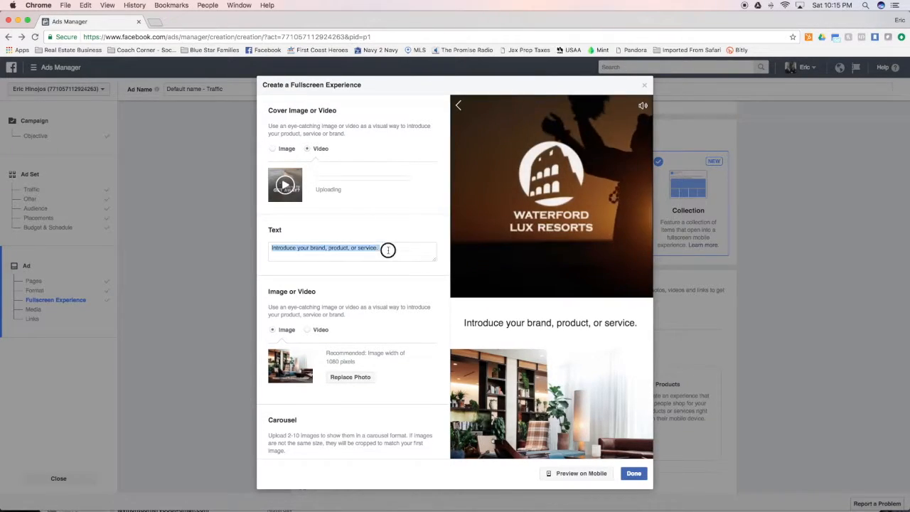
text(Open House)
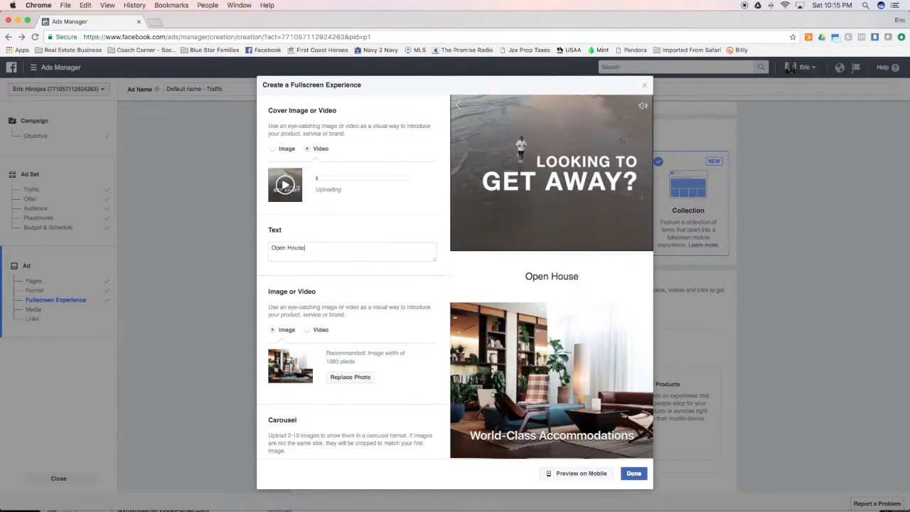
text( Tomorrow)
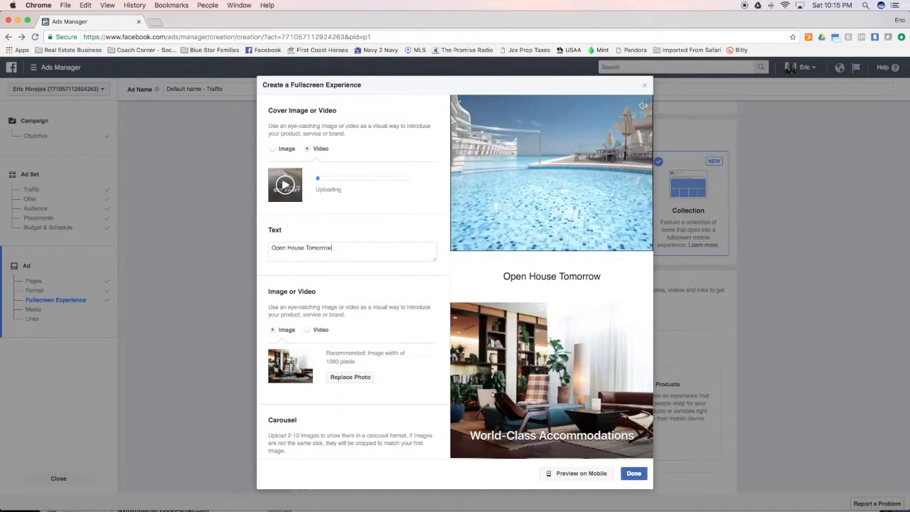
text(f)
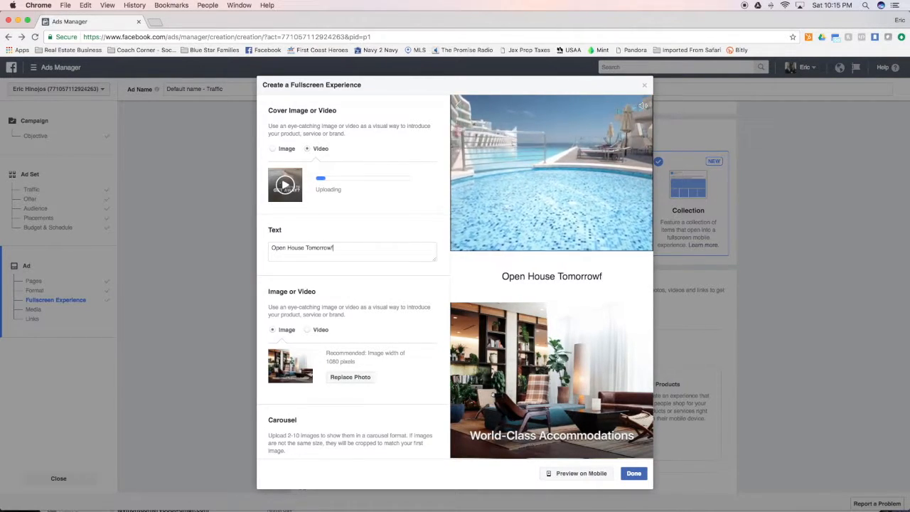
key(BackSpace)
key(Return)
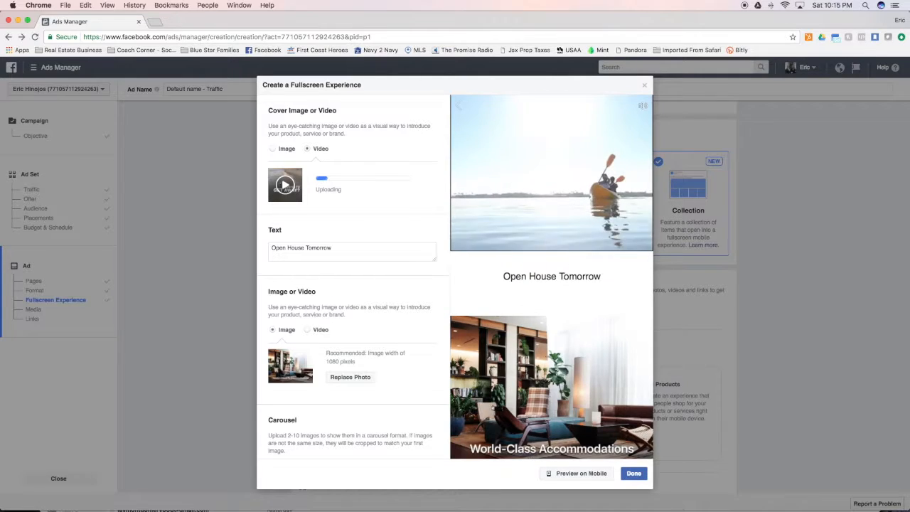
text(Sunday 1)
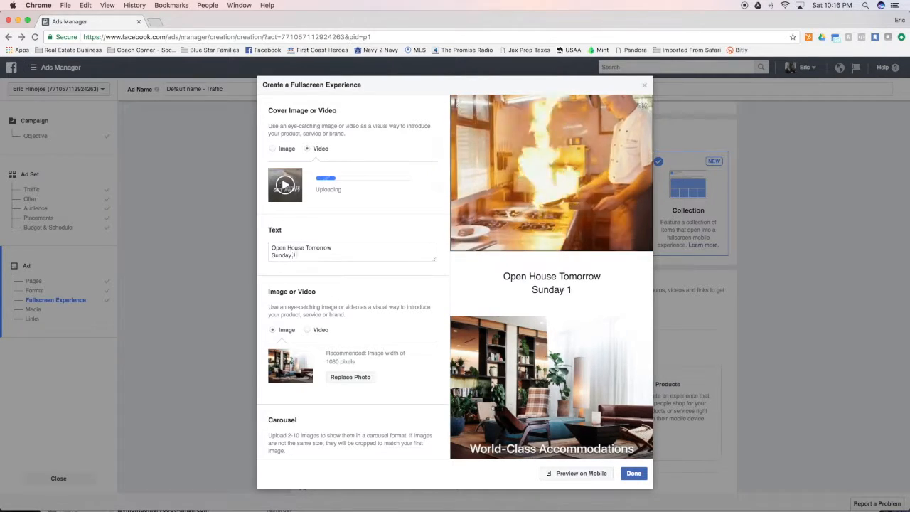
text(-3PM)
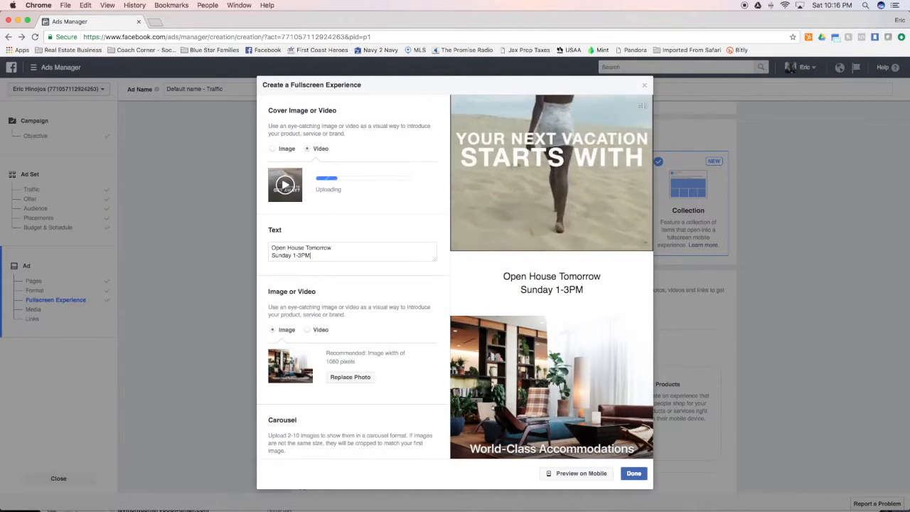
key(Return)
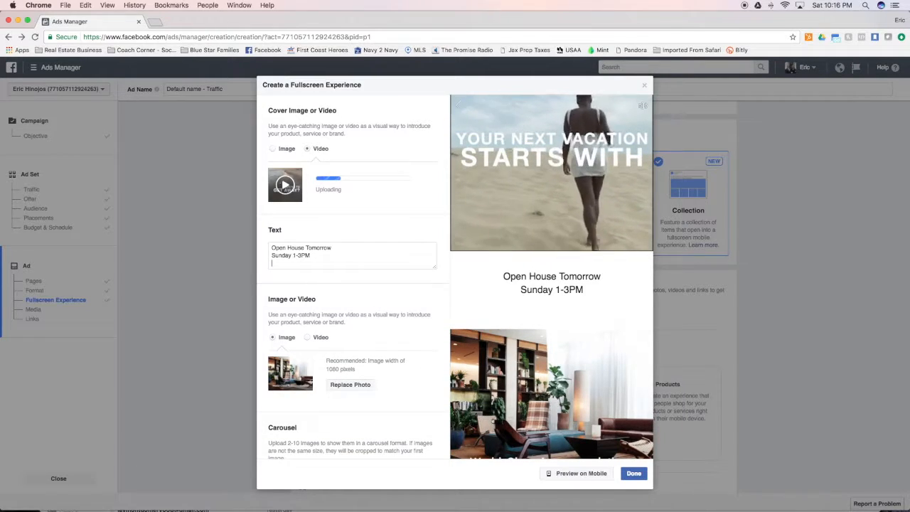
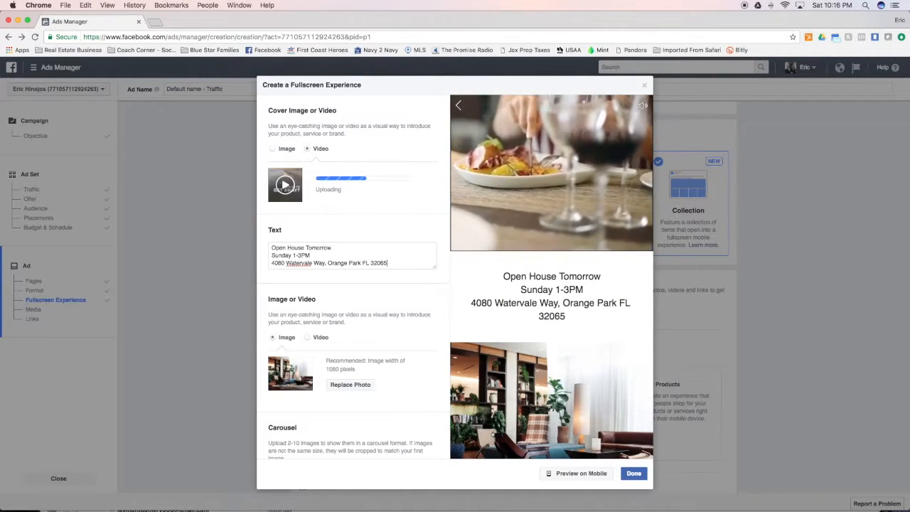
- Start replacing the Image section photo, browsing to the external drive's Chrome Downloads folder
scroll(379, 286, down, 2)
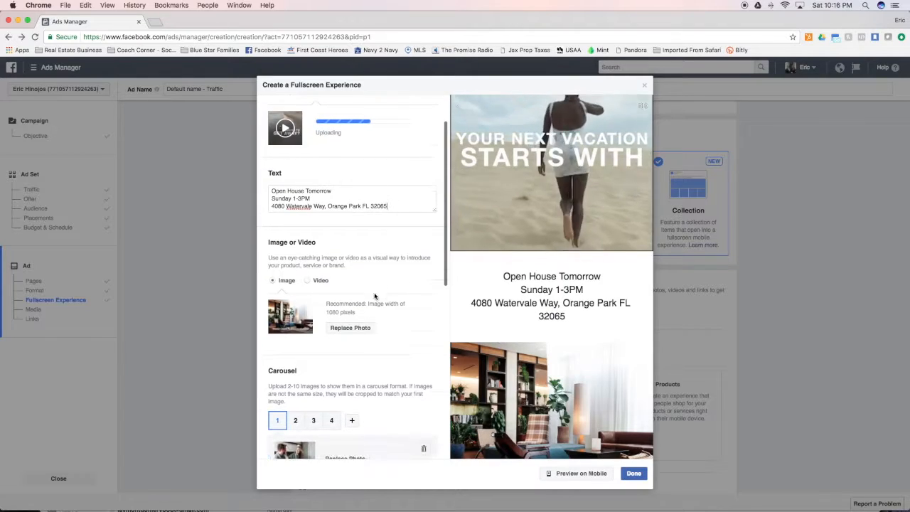
scroll(366, 355, down, 1)
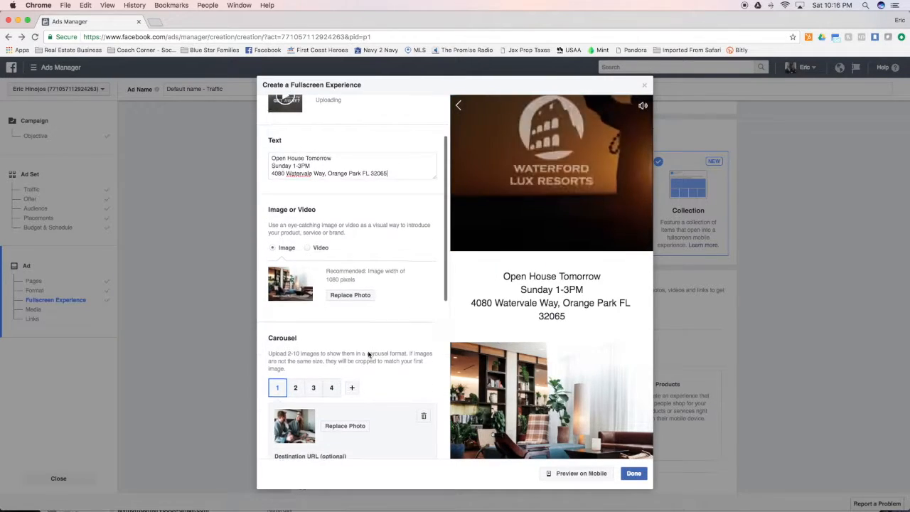
click(352, 296)
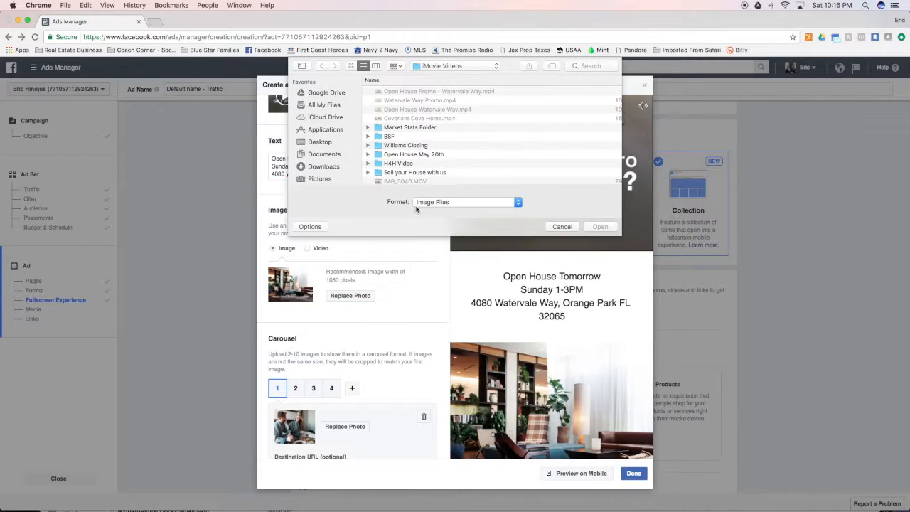
scroll(334, 151, down, 3)
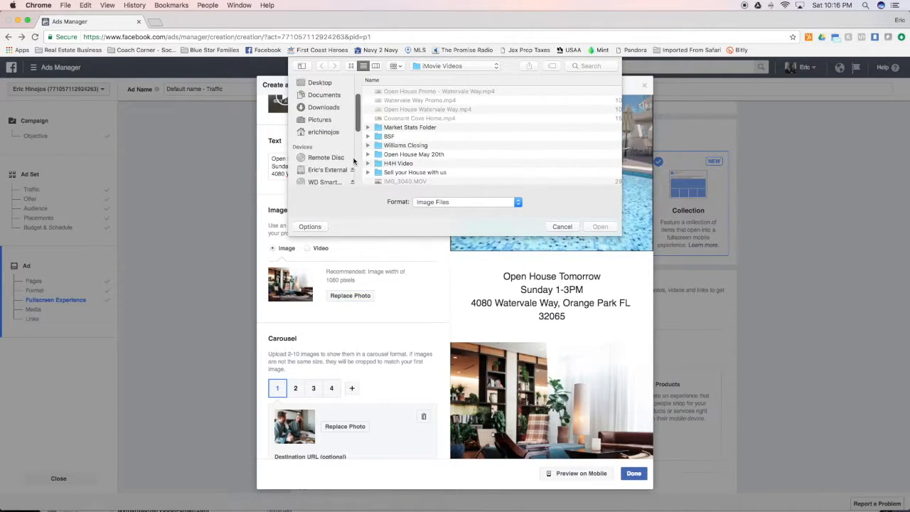
click(329, 135)
scroll(391, 139, down, 5)
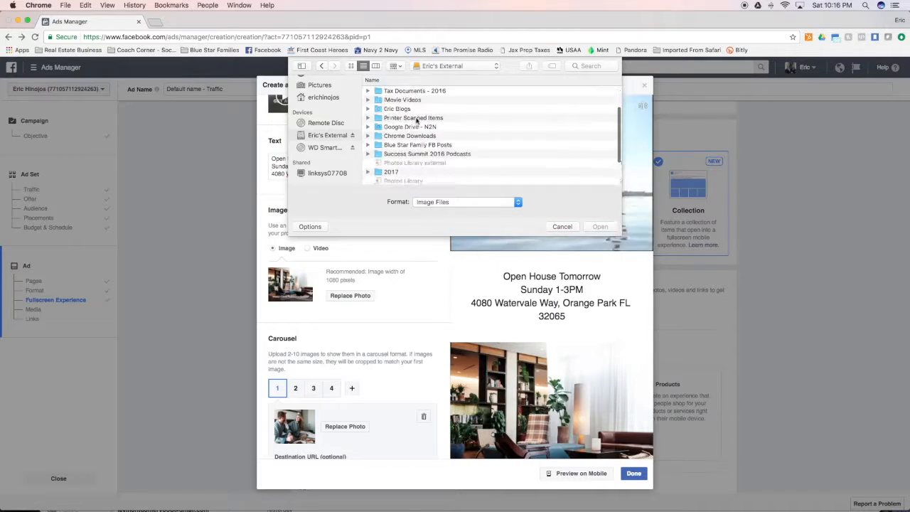
scroll(395, 142, up, 2)
click(399, 148)
double_click(400, 147)
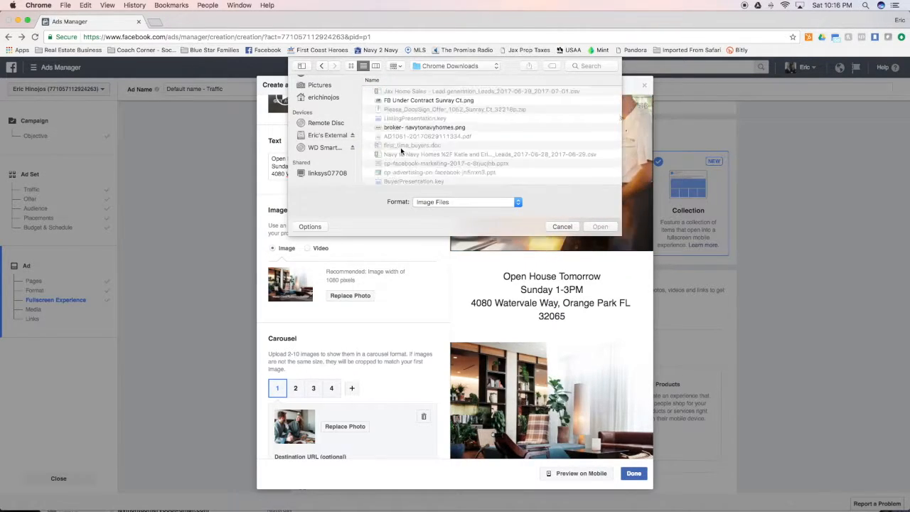
scroll(401, 150, down, 10)
scroll(401, 150, up, 1)
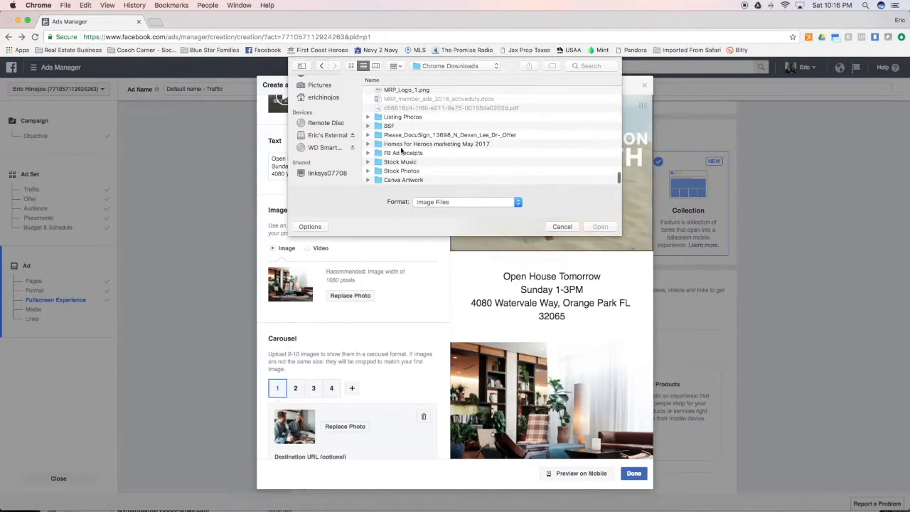
- Upload the first house photo from Listing Photos > large > MLS Photos as the image
double_click(402, 117)
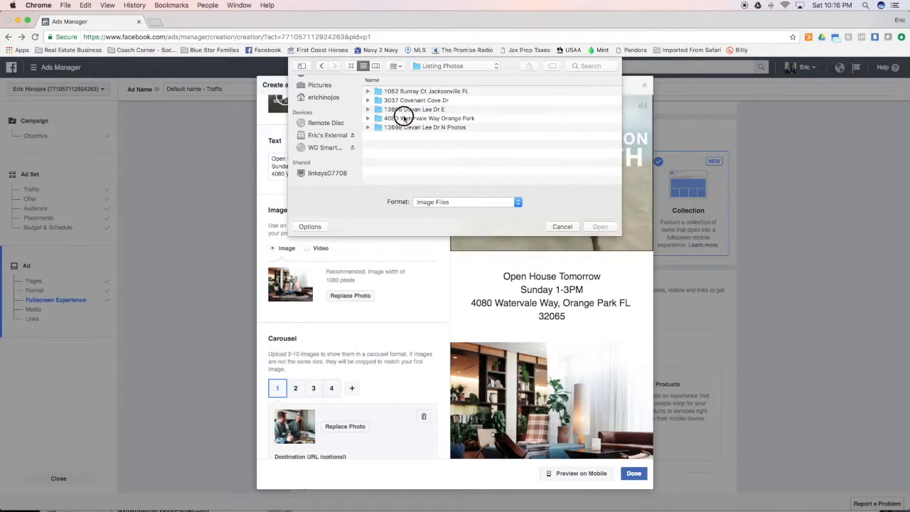
double_click(404, 119)
double_click(392, 91)
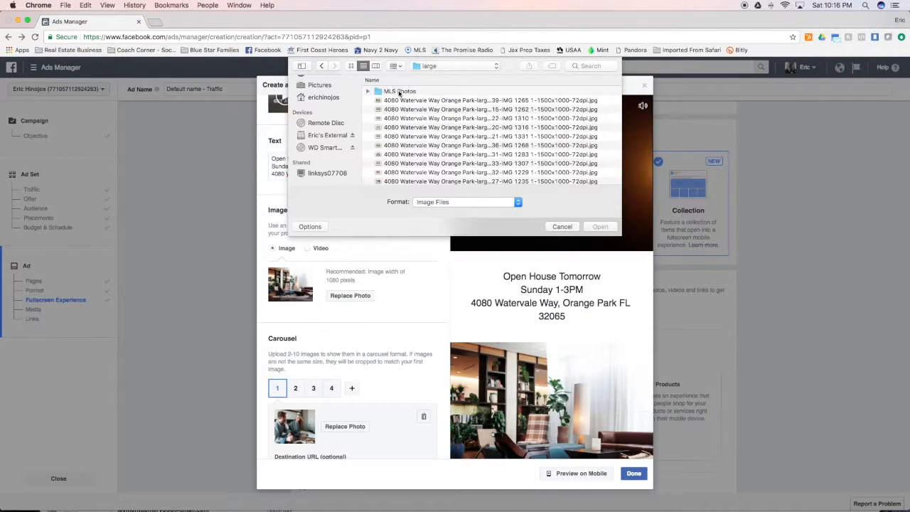
double_click(410, 92)
click(351, 66)
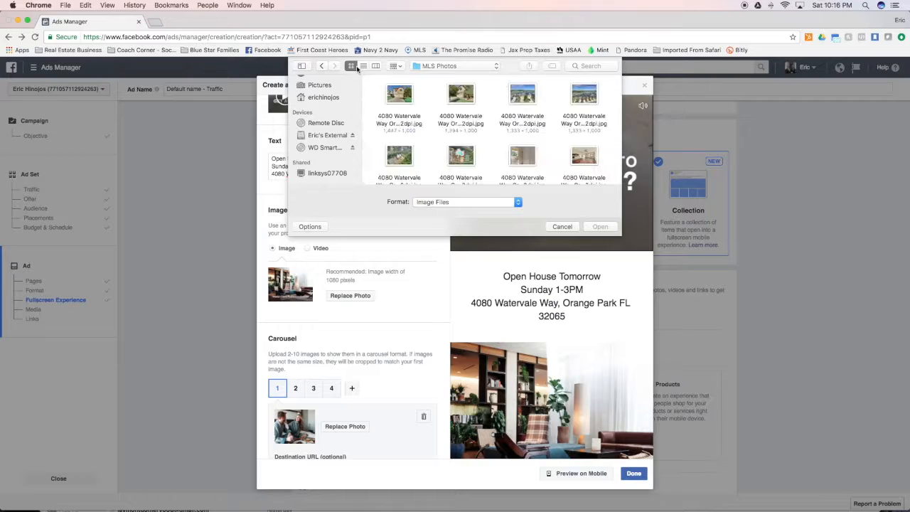
click(389, 92)
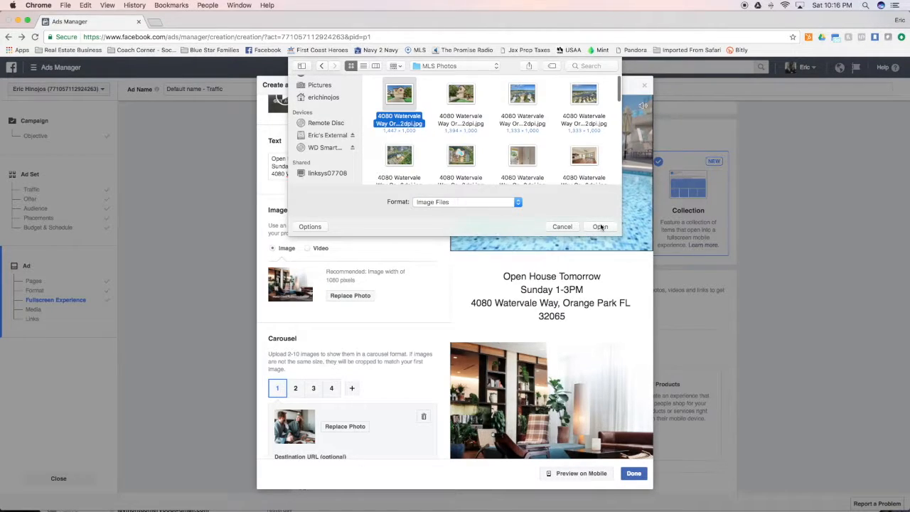
click(600, 227)
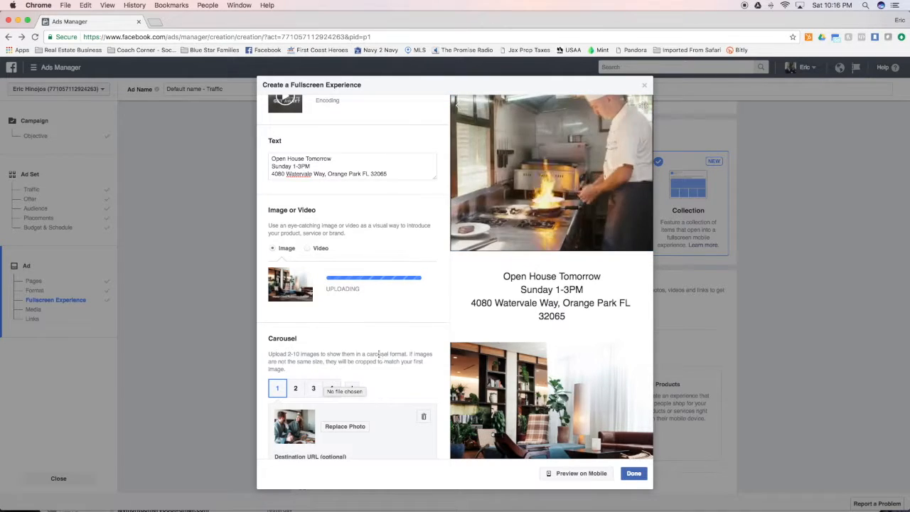
scroll(378, 353, down, 2)
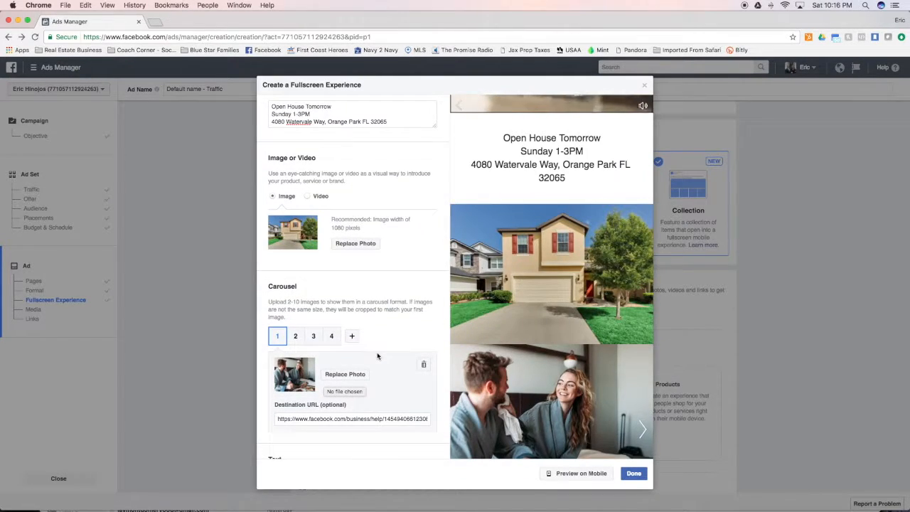
- Replace carousel cards 1 and 2 photos with the second and third house photos
click(345, 375)
click(461, 93)
click(601, 226)
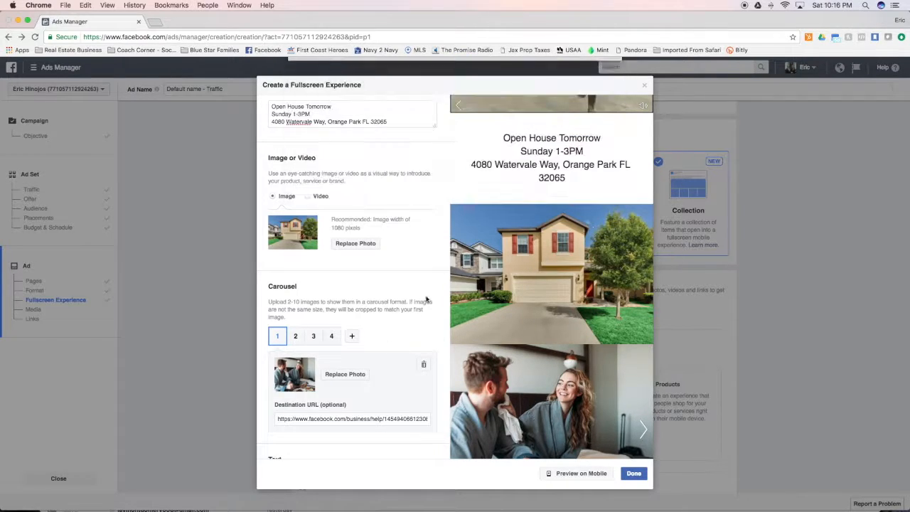
click(298, 338)
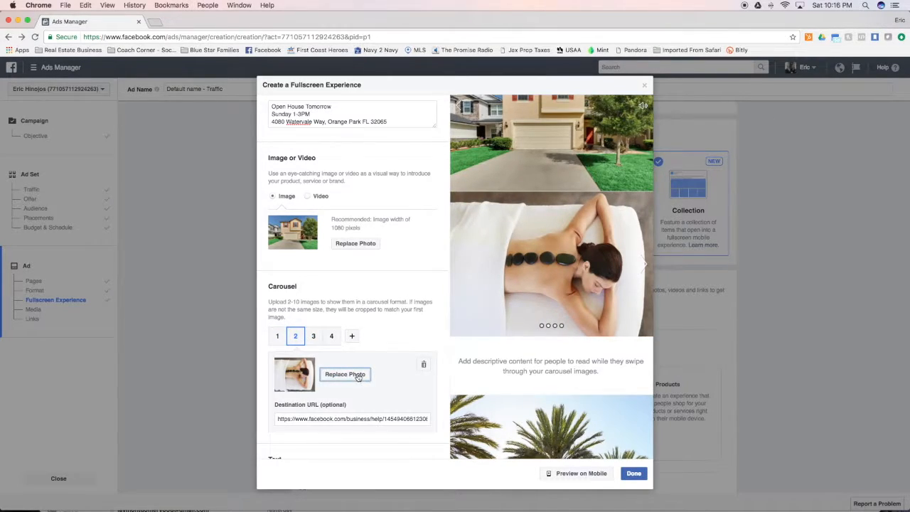
click(345, 374)
click(520, 95)
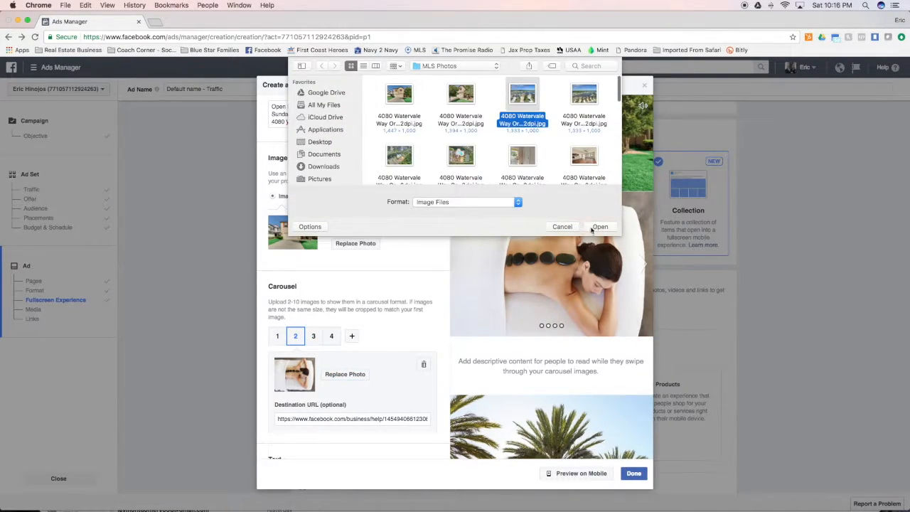
click(600, 226)
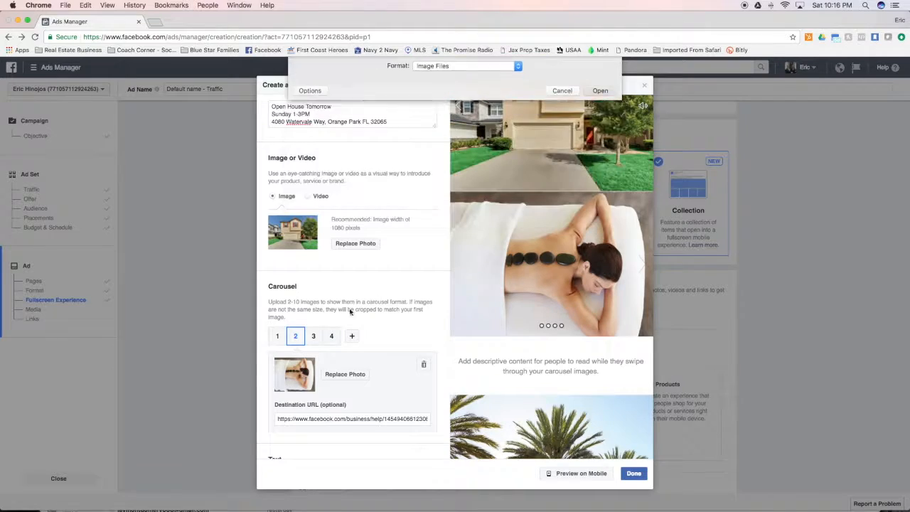
- Replace card 3 with the eighth house photo and card 4 with a kitchen photo
click(314, 337)
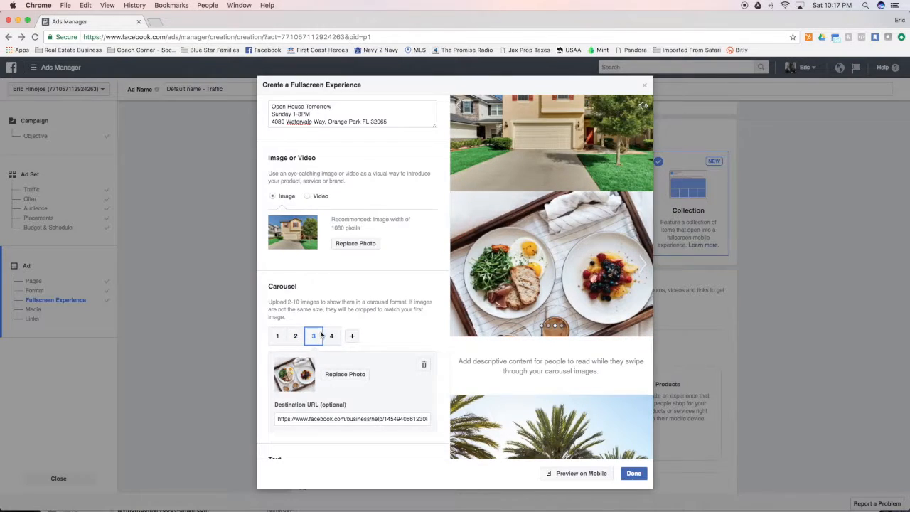
click(337, 374)
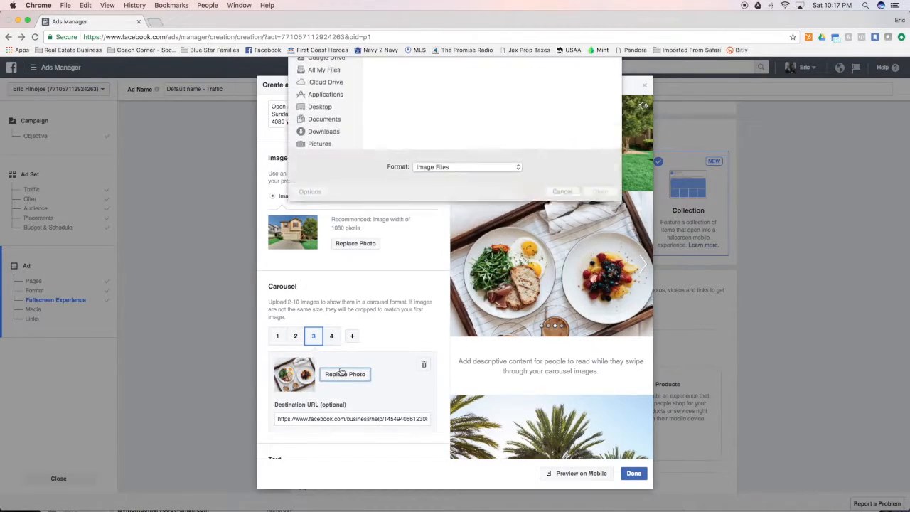
click(580, 162)
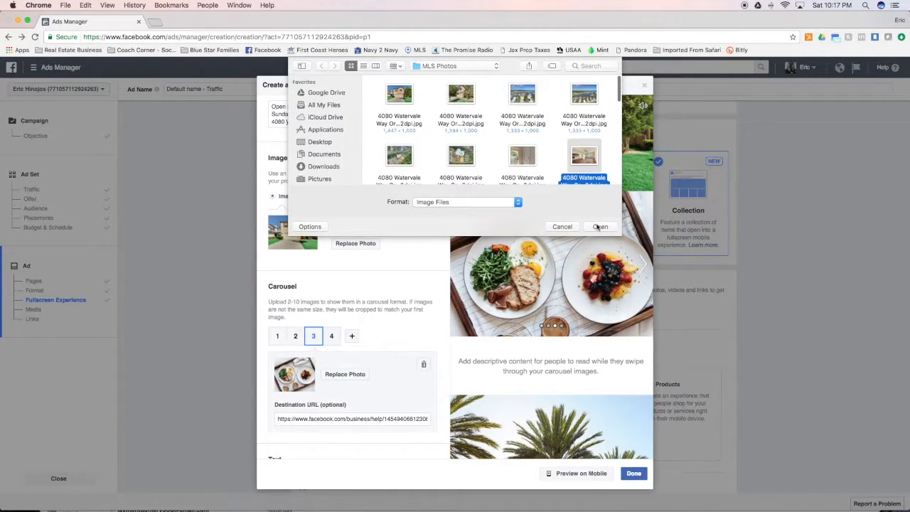
click(600, 227)
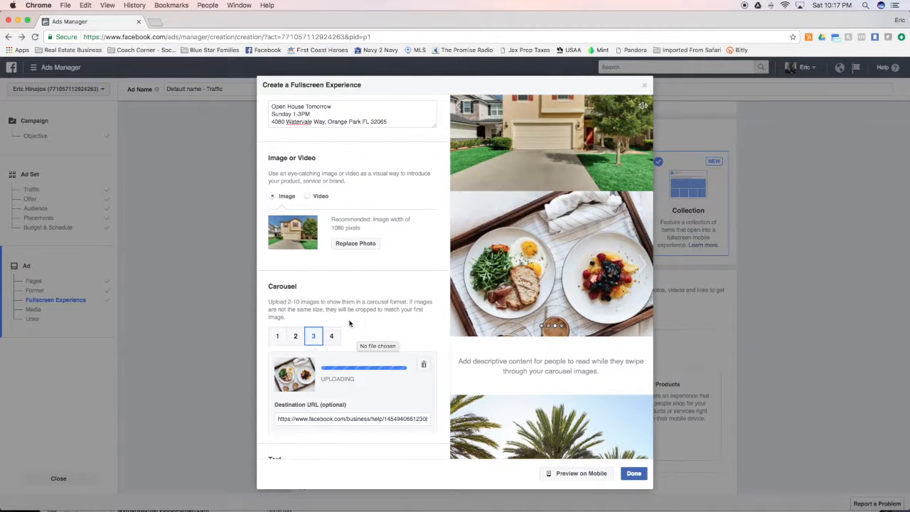
click(331, 336)
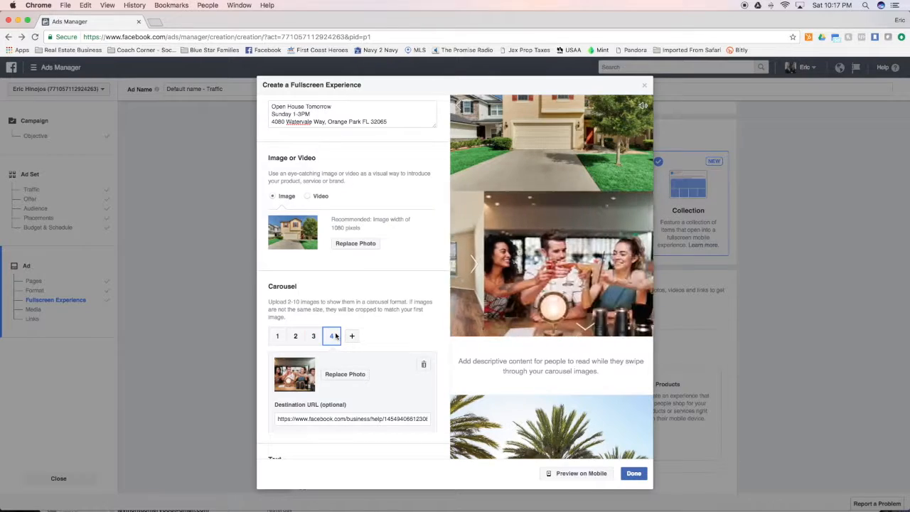
click(348, 375)
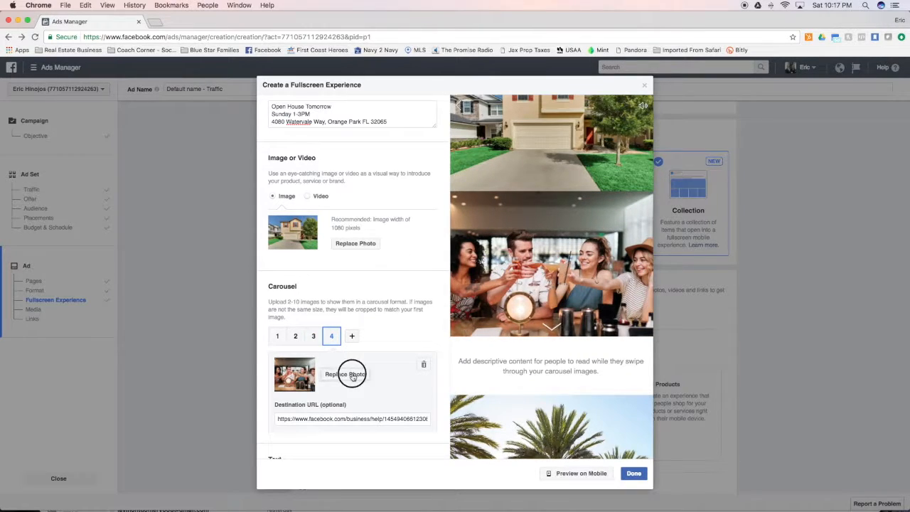
scroll(505, 162, down, 5)
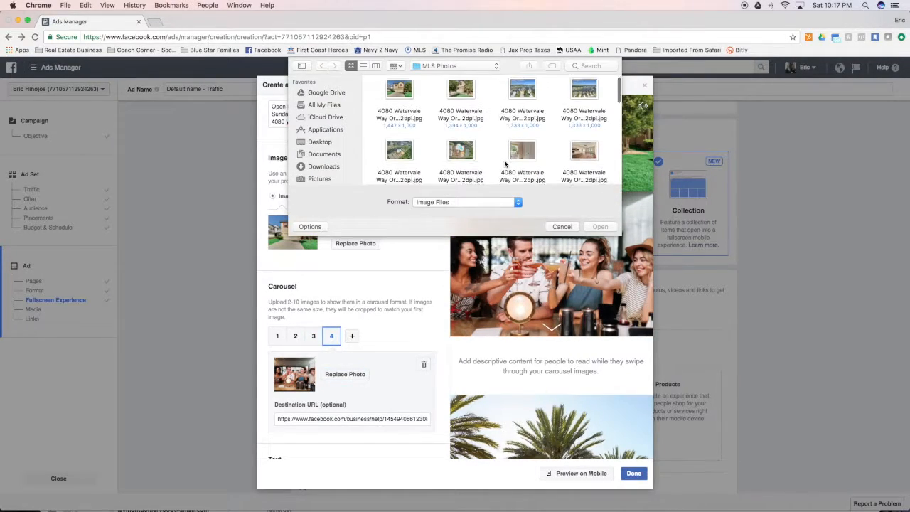
click(584, 108)
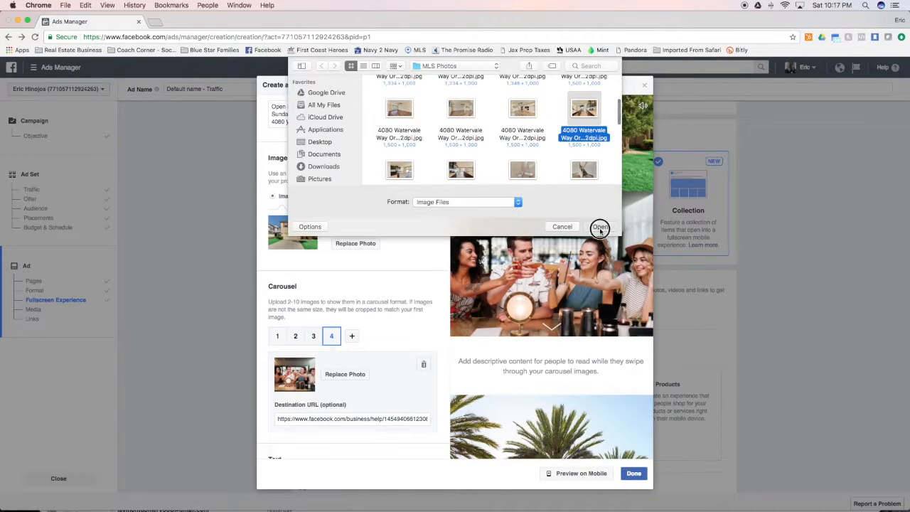
click(600, 226)
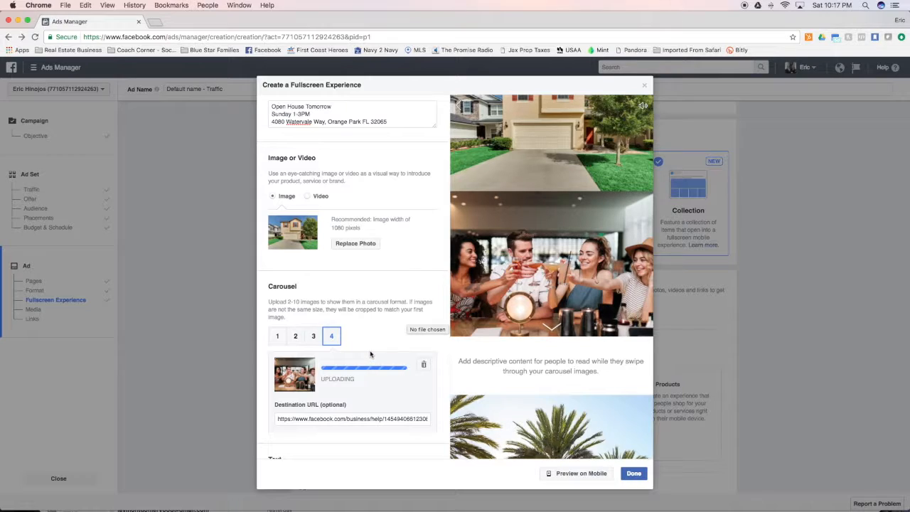
scroll(371, 370, down, 2)
click(277, 276)
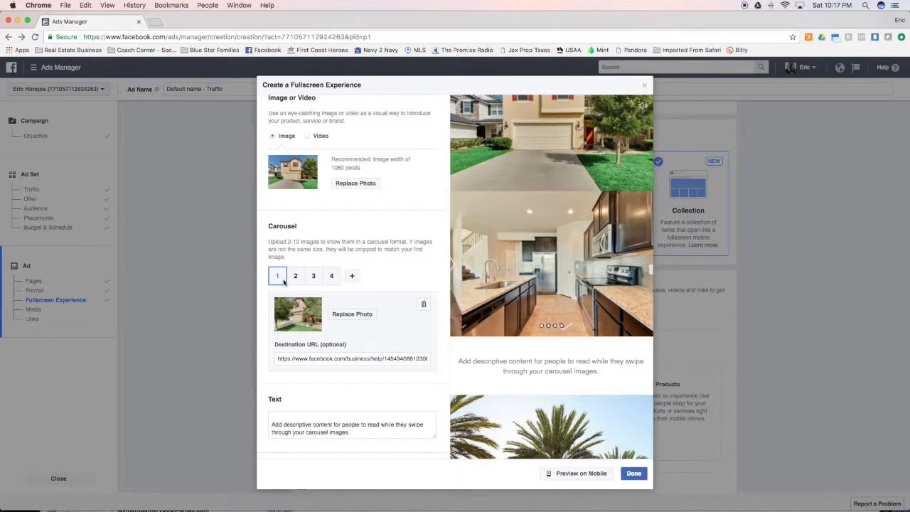
triple_click(354, 361)
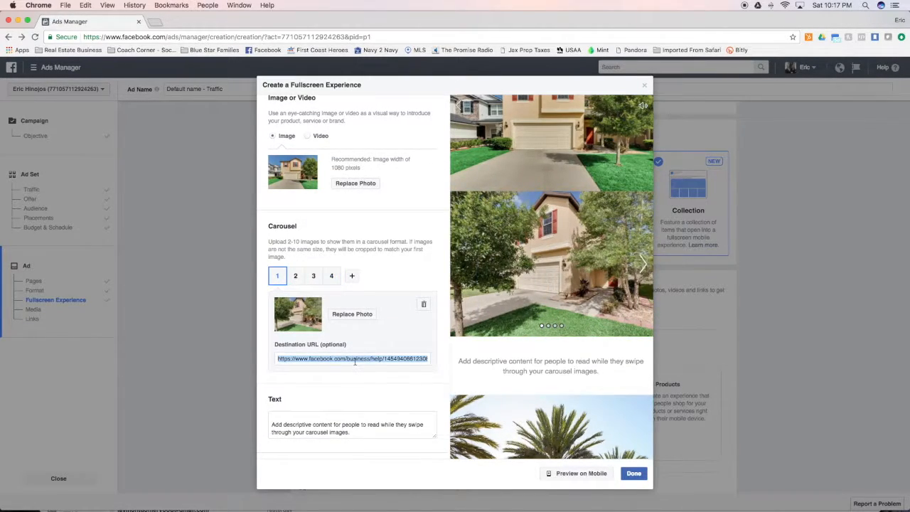
text(www.f)
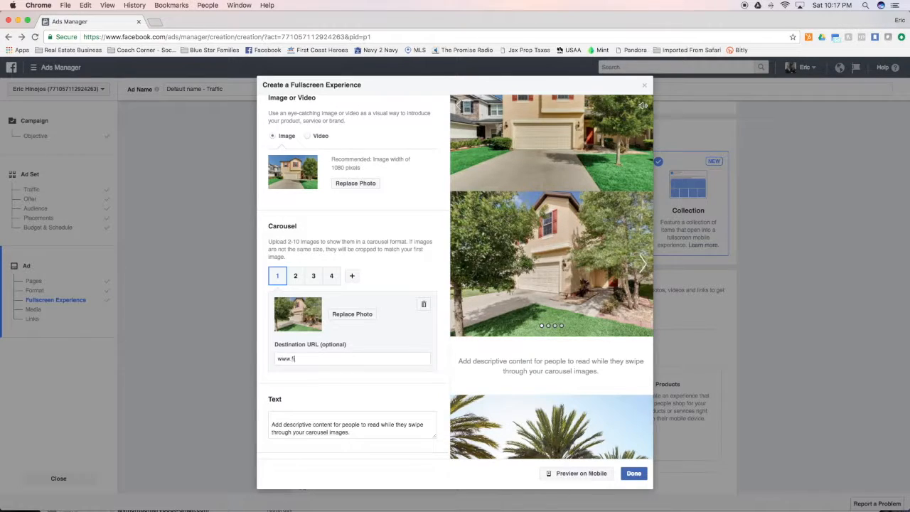
text(irstcoastheroes.com)
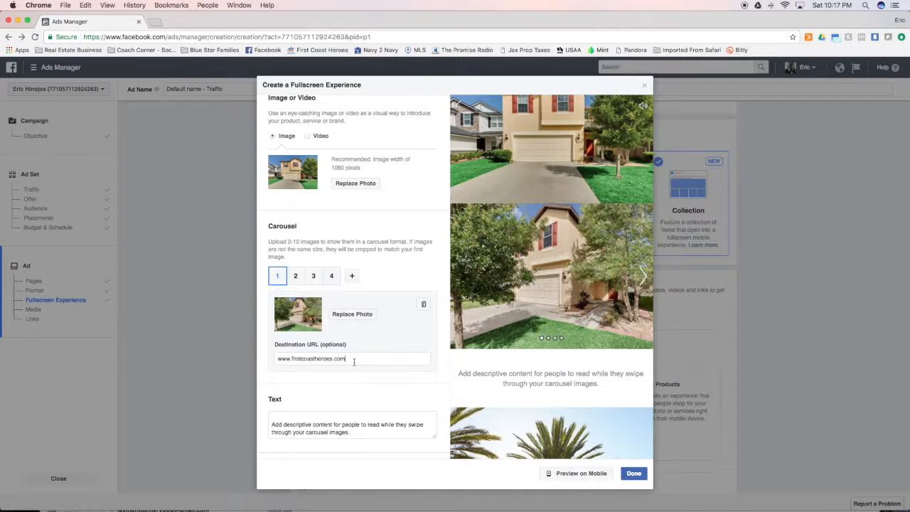
drag(354, 361, 260, 353)
key(cmd+c)
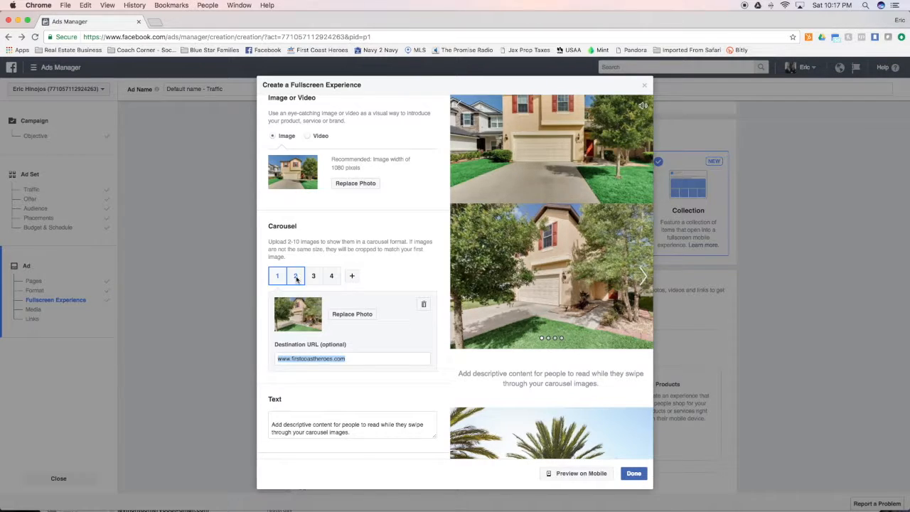
click(295, 276)
triple_click(338, 359)
key(cmd+v)
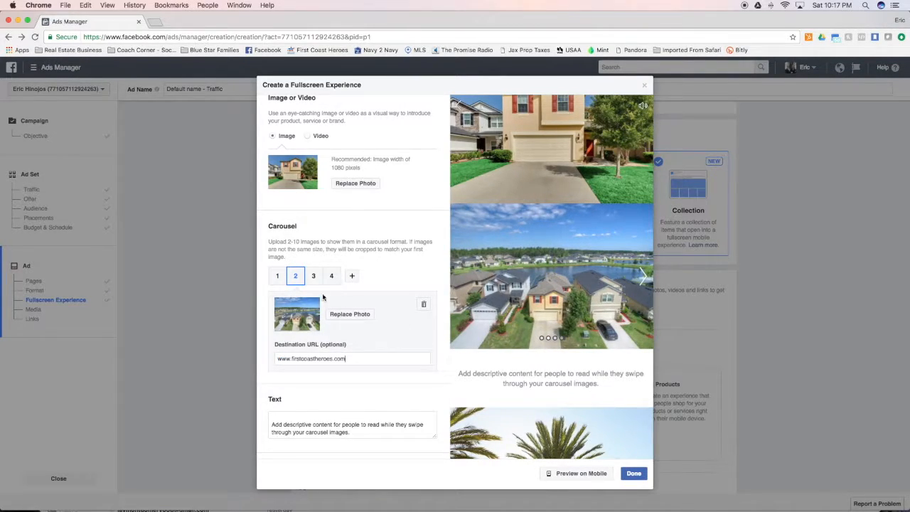
click(313, 276)
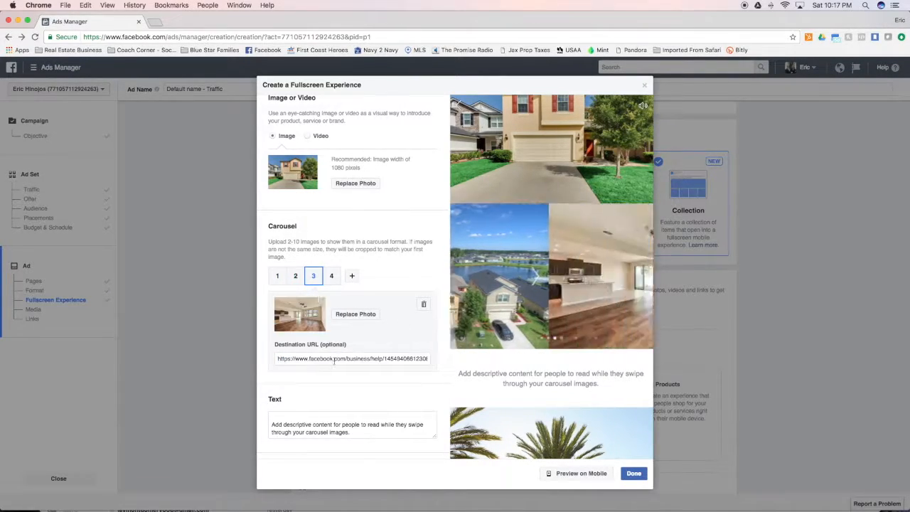
click(331, 276)
click(336, 360)
key(super+v)
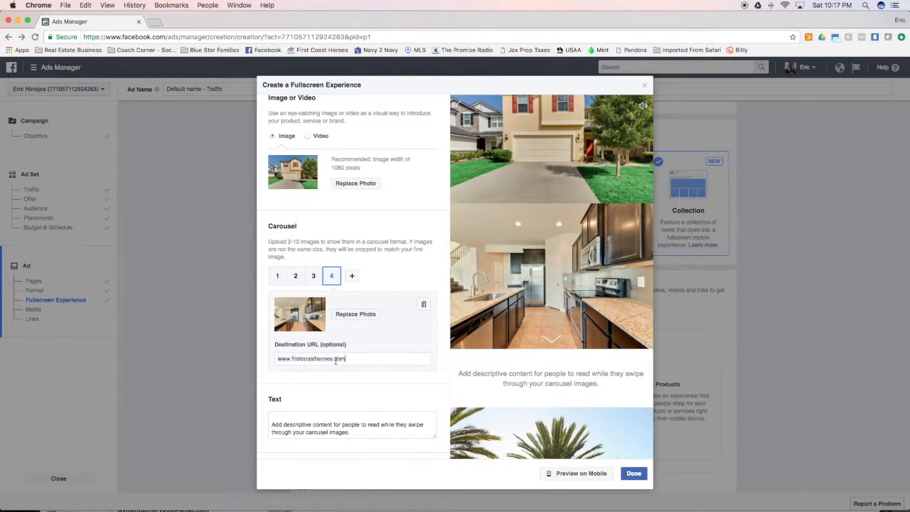
- Change the carousel's default descriptive text to 'Come and check us out!'
scroll(357, 387, down, 3)
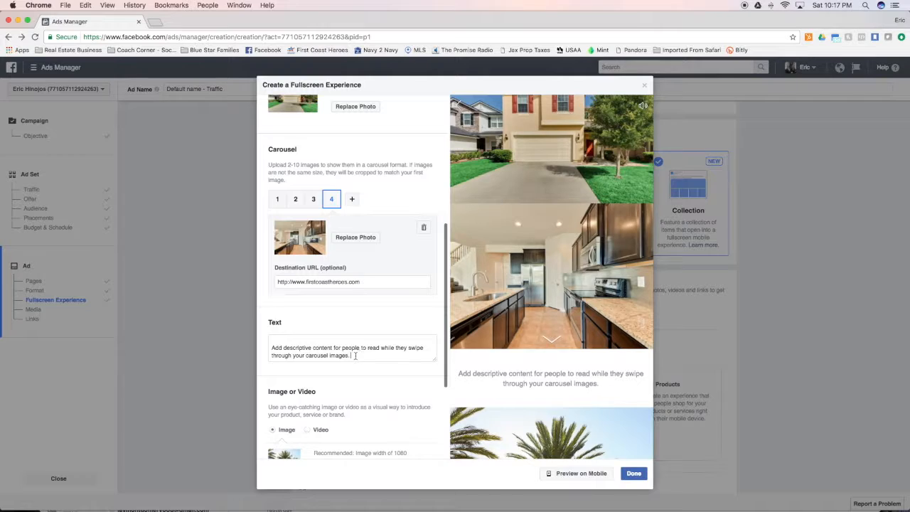
click(355, 356)
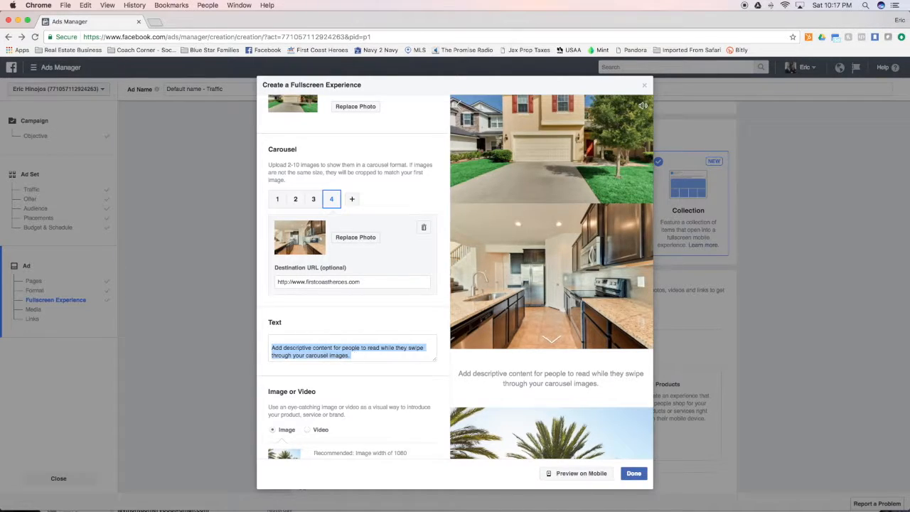
text(Come and check us out!)
scroll(346, 367, down, 3)
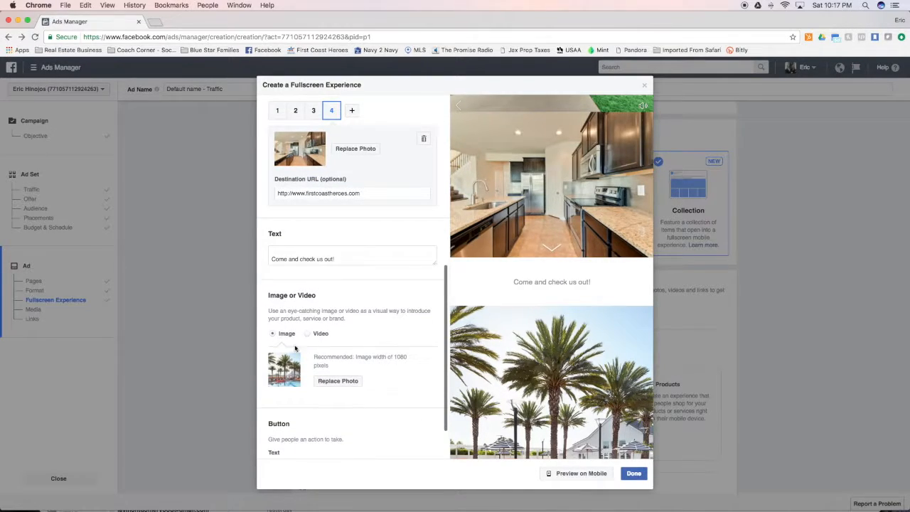
scroll(338, 386, down, 2)
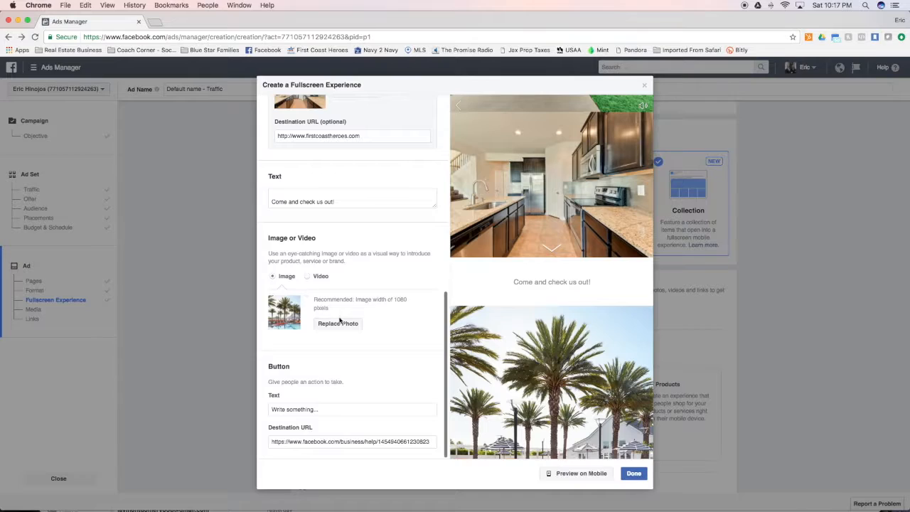
- Upload a property listing photo from the MLS Photos folder into the lower palm-tree Image section
click(336, 323)
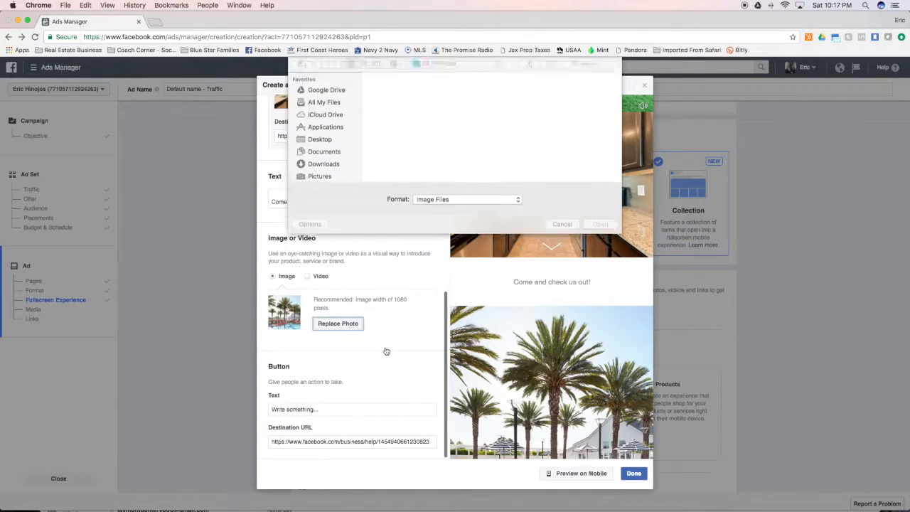
scroll(531, 173, down, 2)
scroll(498, 143, down, 1)
click(461, 99)
click(604, 227)
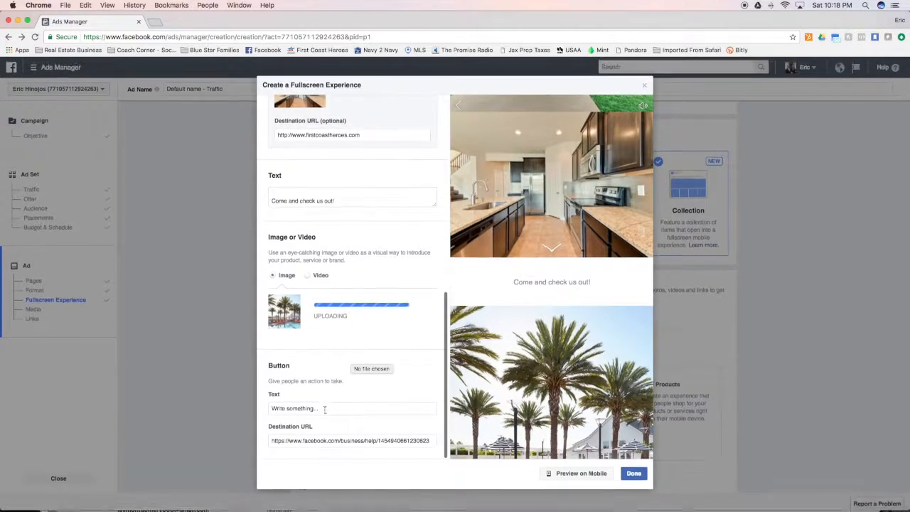
triple_click(325, 409)
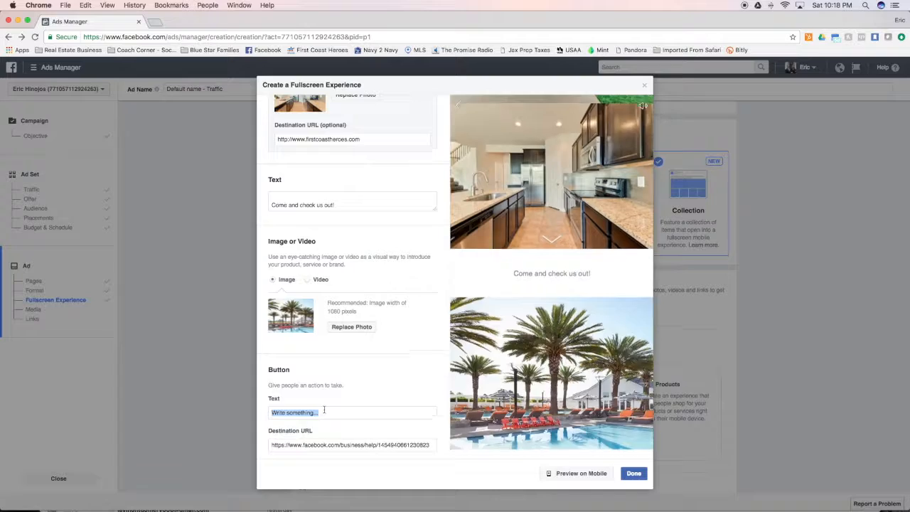
text(Scr)
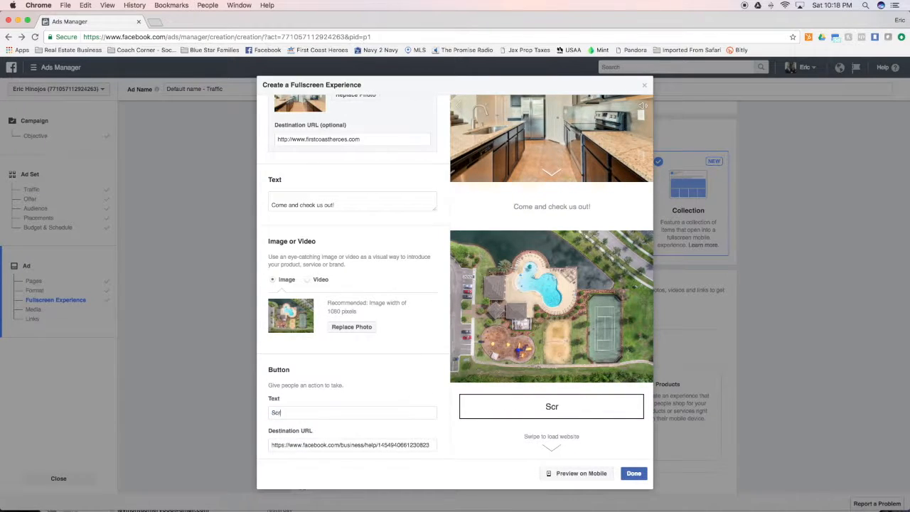
text(oll below to see)
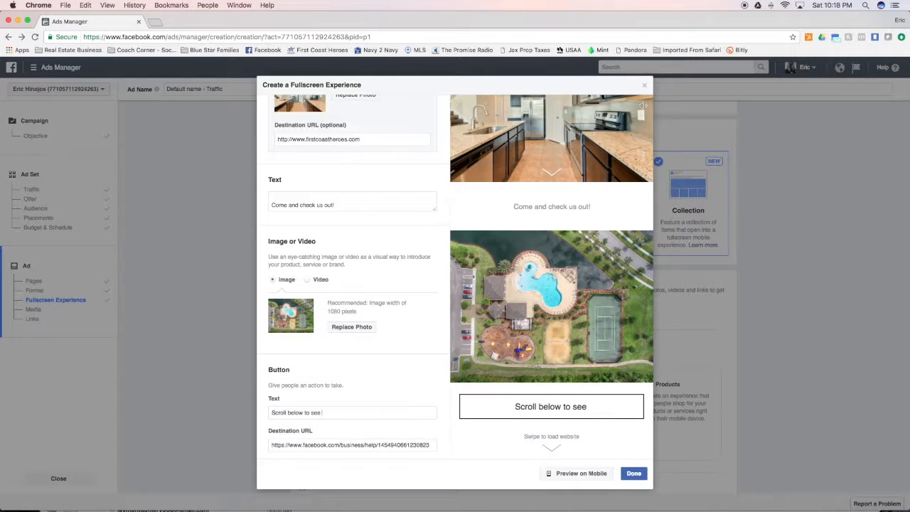
text( more info or)
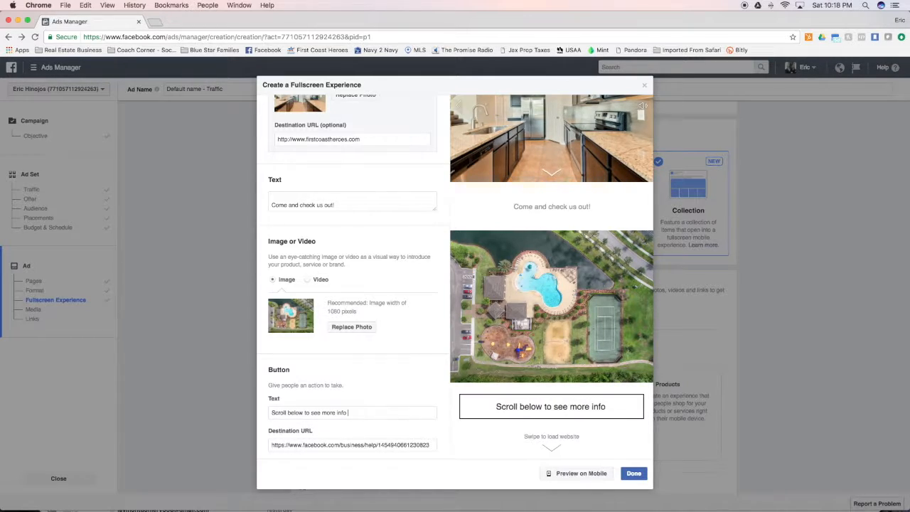
key(BackSpace)
key(BackSpace)
key(BackSpace)
key(BackSpace)
key(BackSpace)
key(BackSpace)
key(BackSpace)
key(BackSpace)
key(BackSpace)
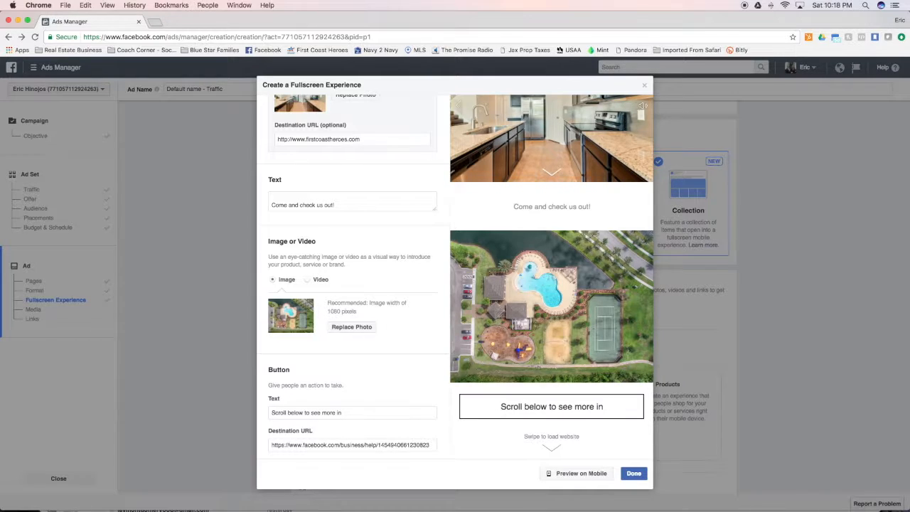
key(BackSpace)
key(BackSpace)
key(BackSpace)
key(BackSpace)
key(BackSpace)
key(BackSpace)
key(BackSpace)
key(BackSpace)
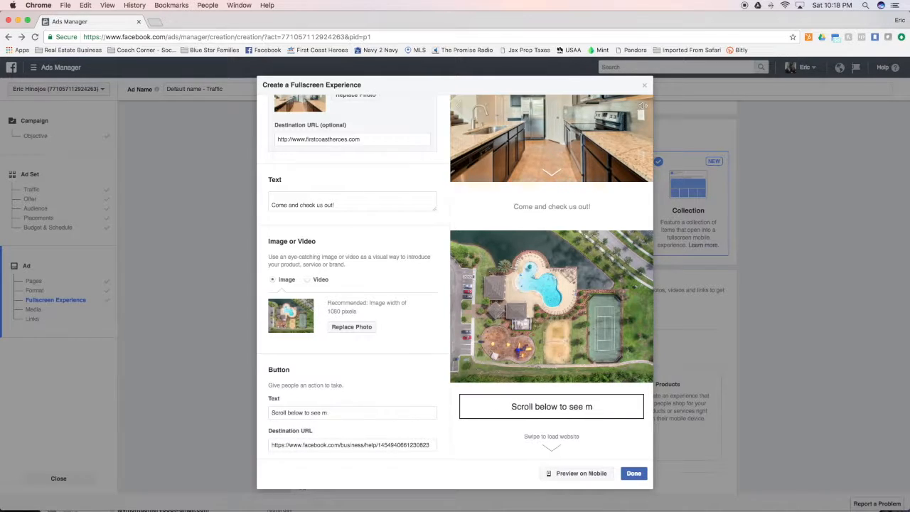
key(BackSpace)
key(BackSpace)
key(BackSpace)
key(BackSpace)
key(BackSpace)
key(BackSpace)
key(BackSpace)
key(BackSpace)
key(BackSpace)
key(BackSpace)
key(BackSpace)
key(BackSpace)
key(BackSpace)
key(BackSpace)
key(BackSpace)
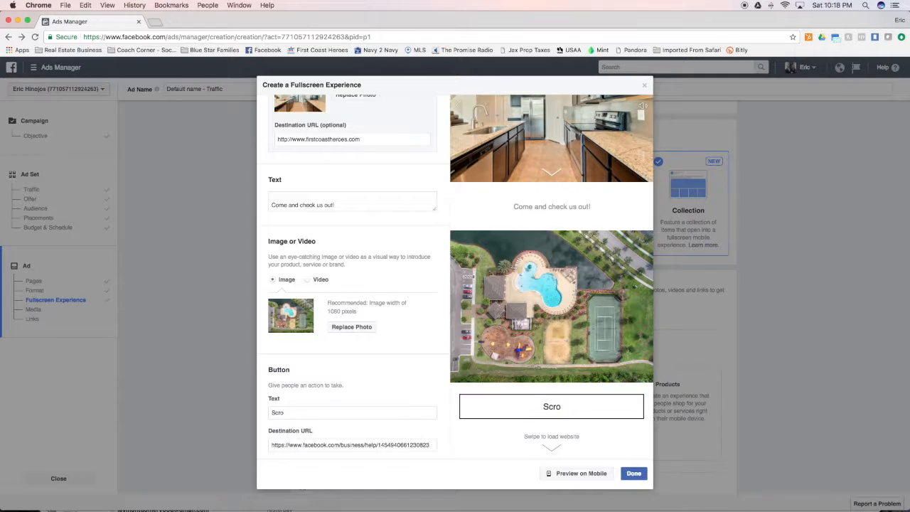
text(Swipe below for more photos)
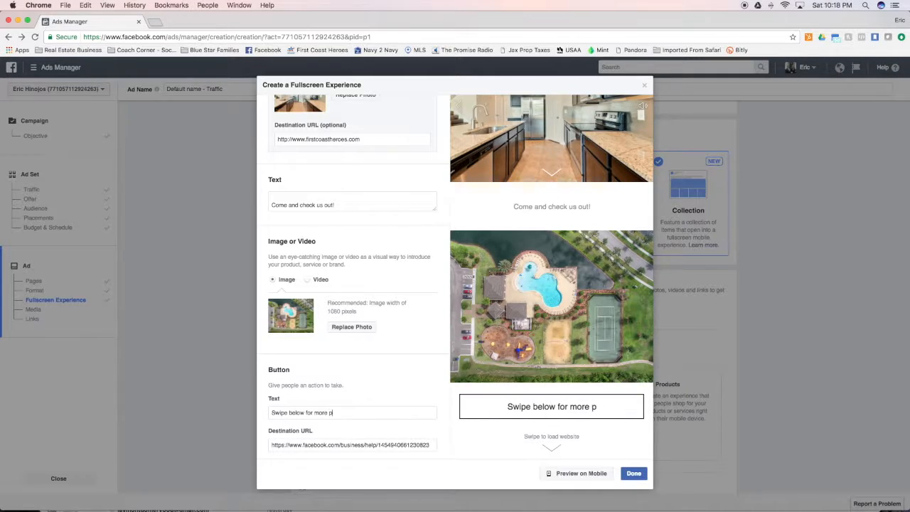
triple_click(351, 445)
key(super+v)
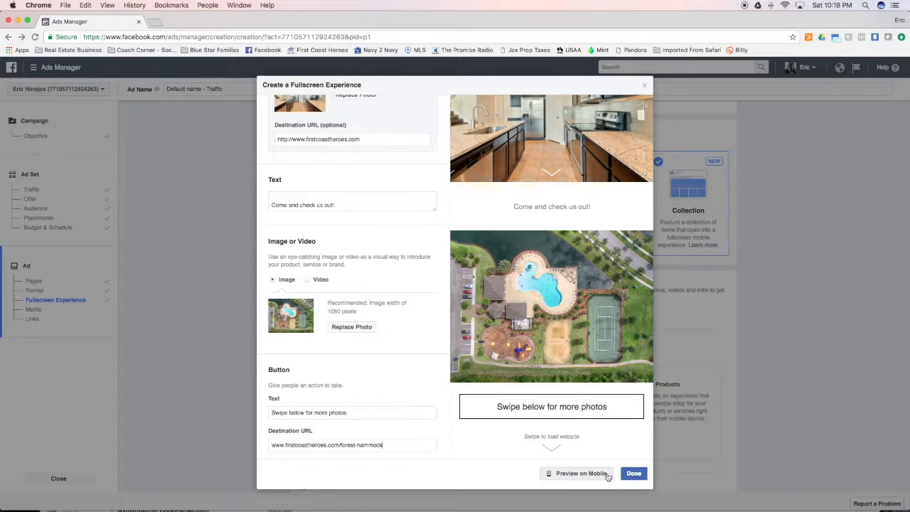
click(634, 473)
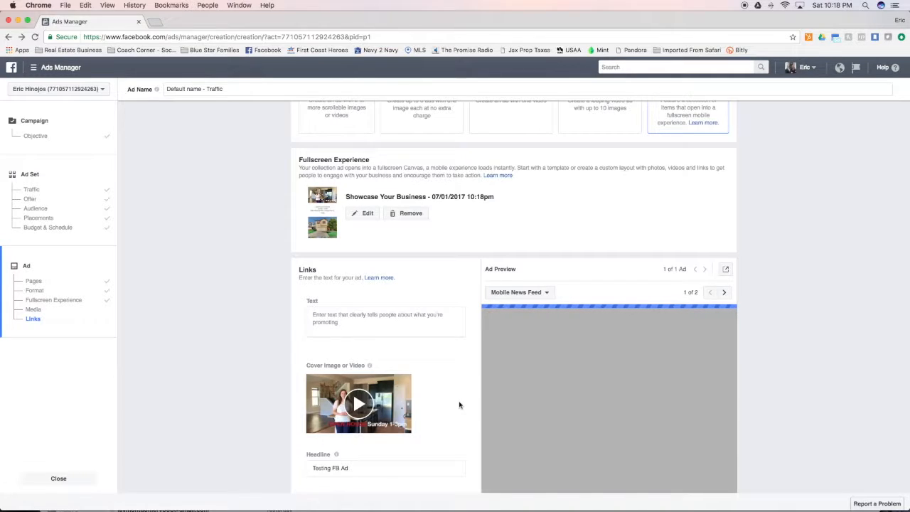
scroll(459, 406, down, 3)
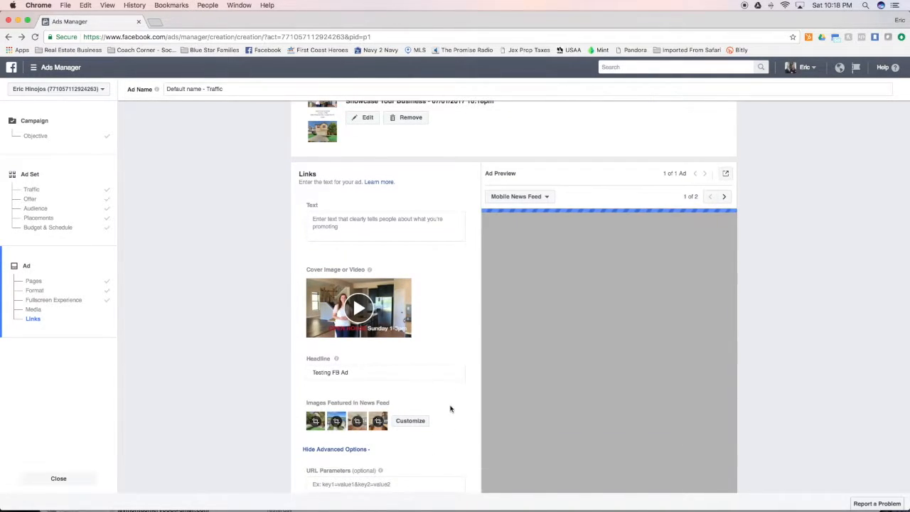
scroll(468, 387, down, 3)
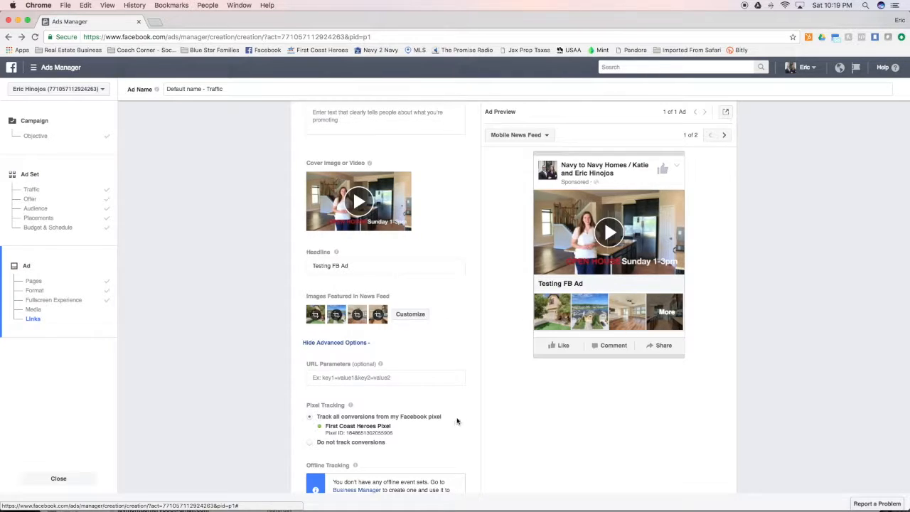
scroll(469, 405, down, 1)
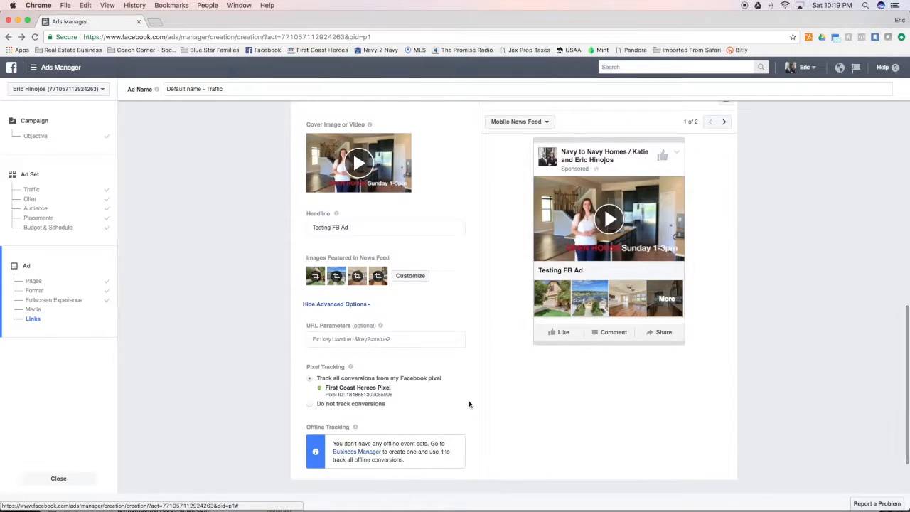
scroll(473, 402, up, 2)
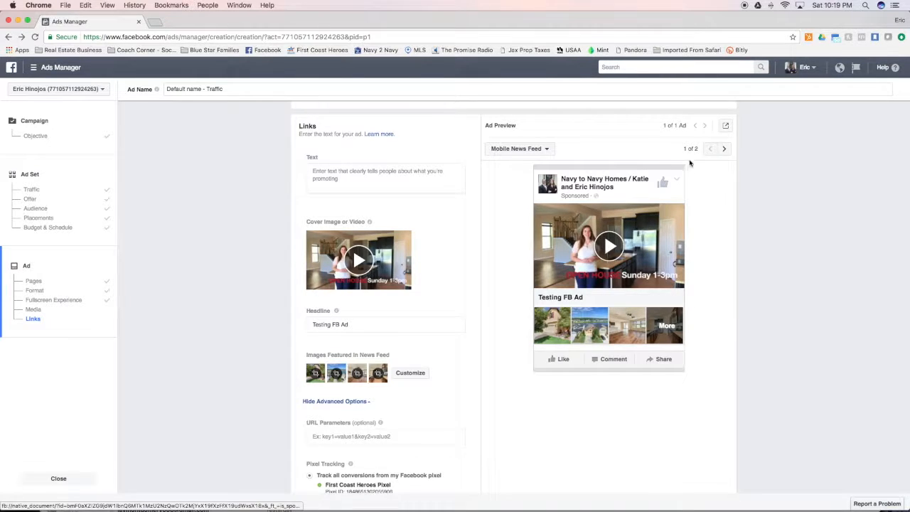
click(724, 148)
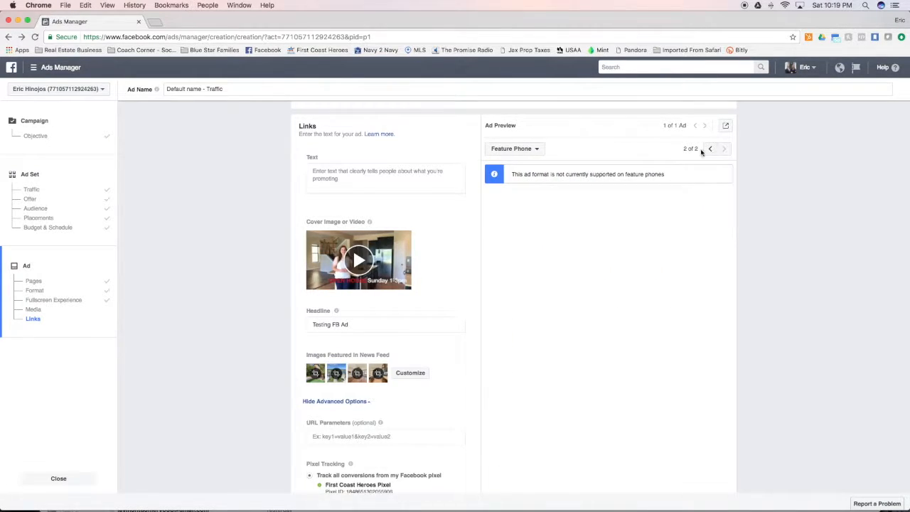
click(710, 149)
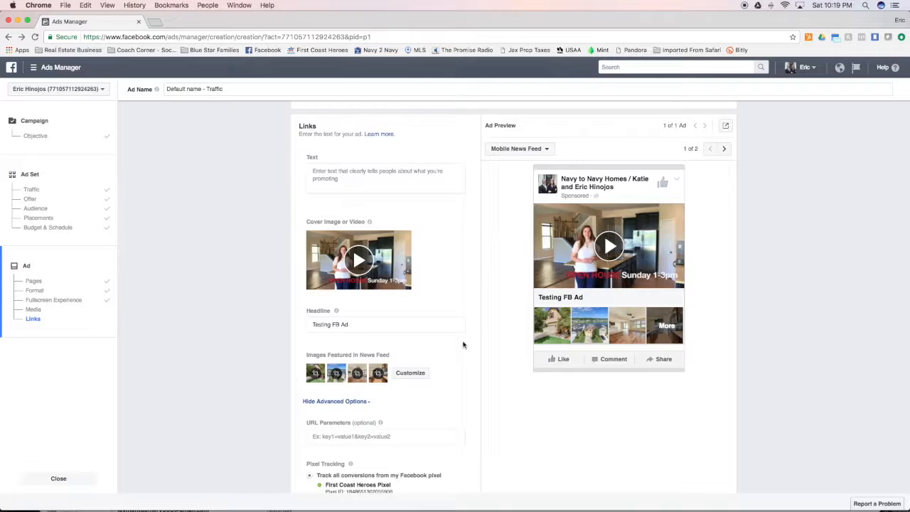
scroll(463, 345, down, 4)
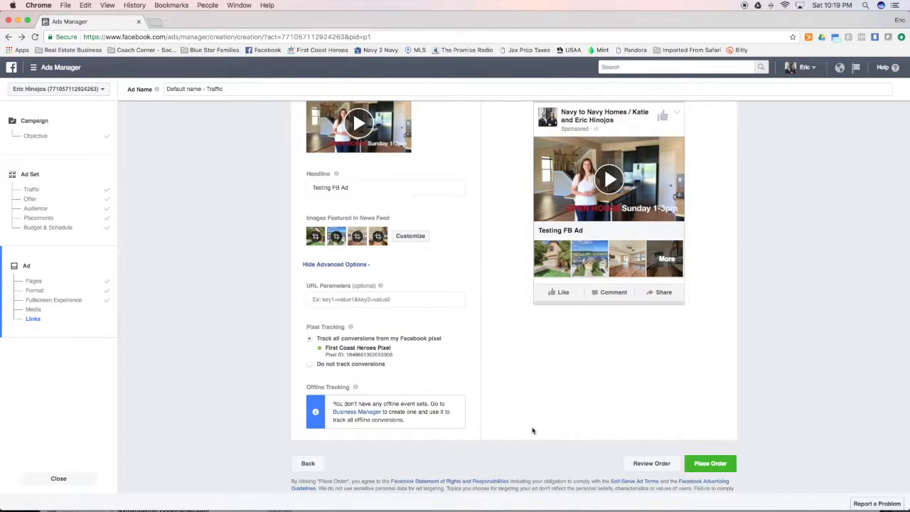
scroll(521, 430, up, 15)
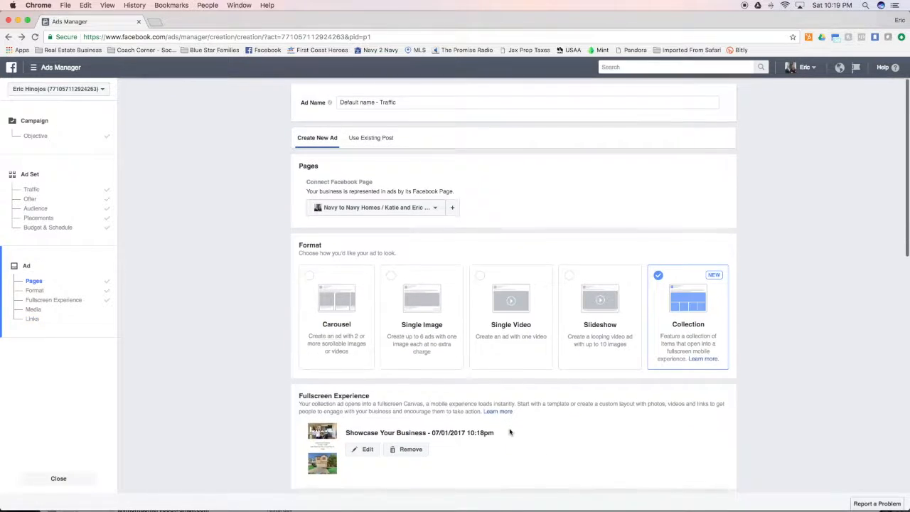
scroll(512, 426, down, 5)
scroll(510, 427, down, 5)
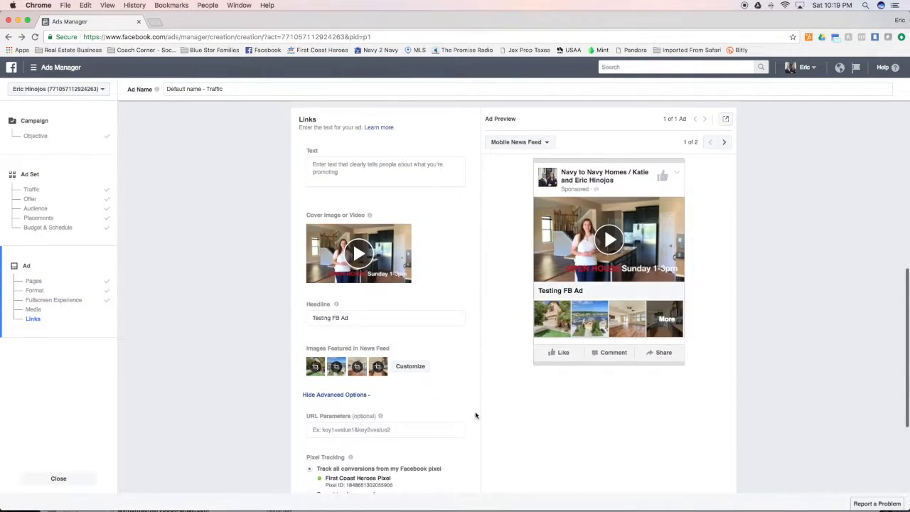
scroll(477, 414, up, 10)
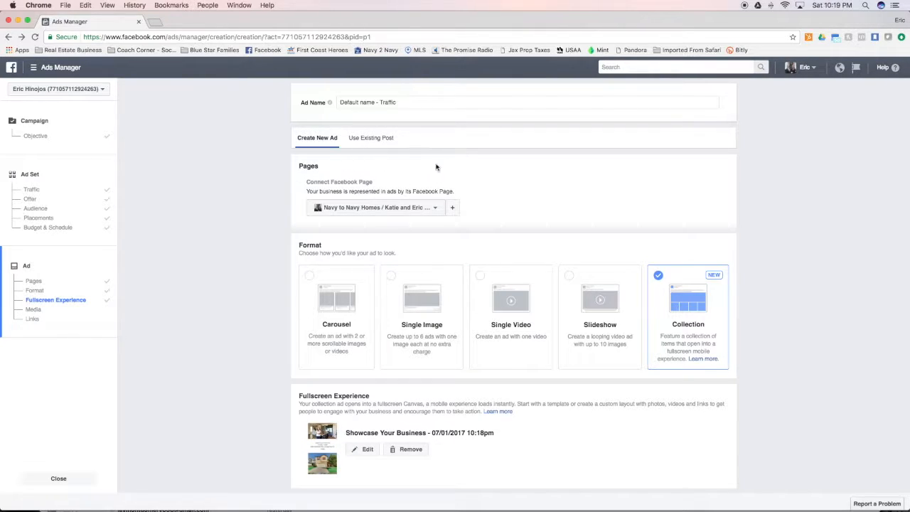
- Switch the ad to Use Existing Post and open Facebook's News Feed in a new tab
click(372, 140)
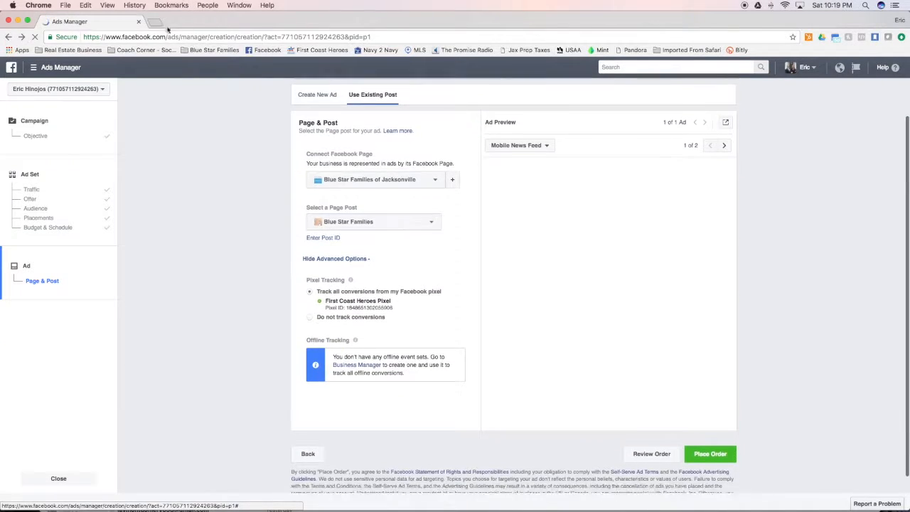
key(super+t)
click(269, 49)
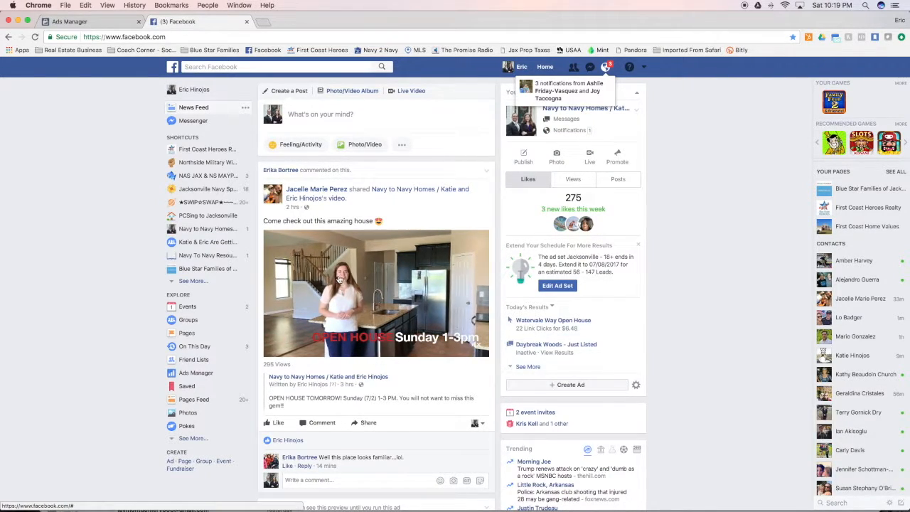
- Open the Navy to Navy Homes page from the pages panel and scroll down to its posts
click(621, 112)
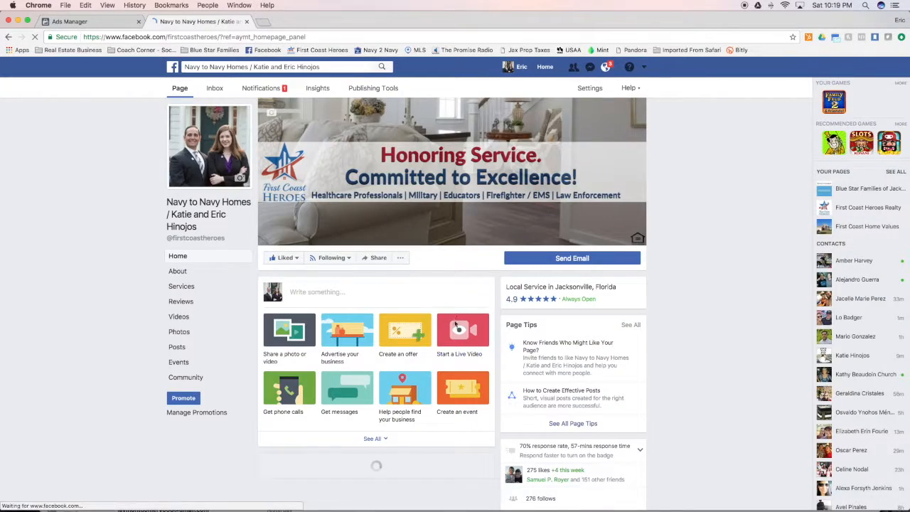
scroll(477, 306, down, 10)
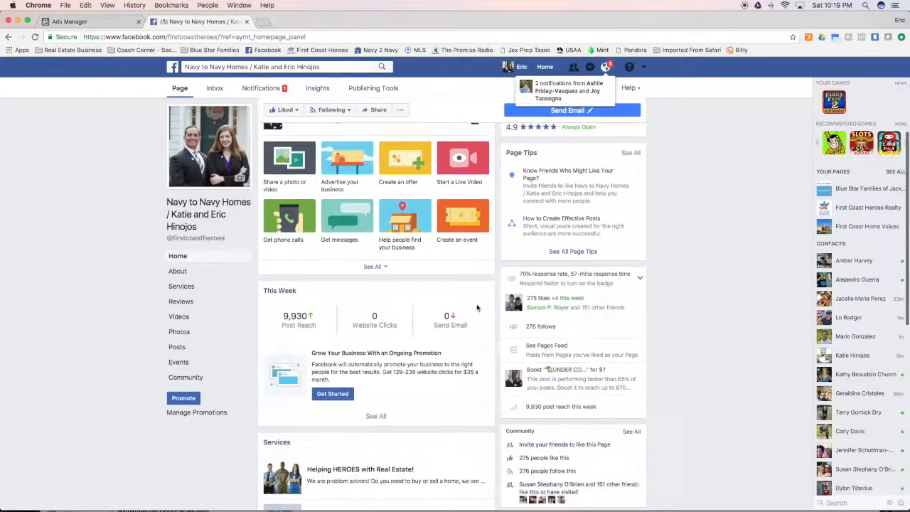
scroll(477, 309, down, 10)
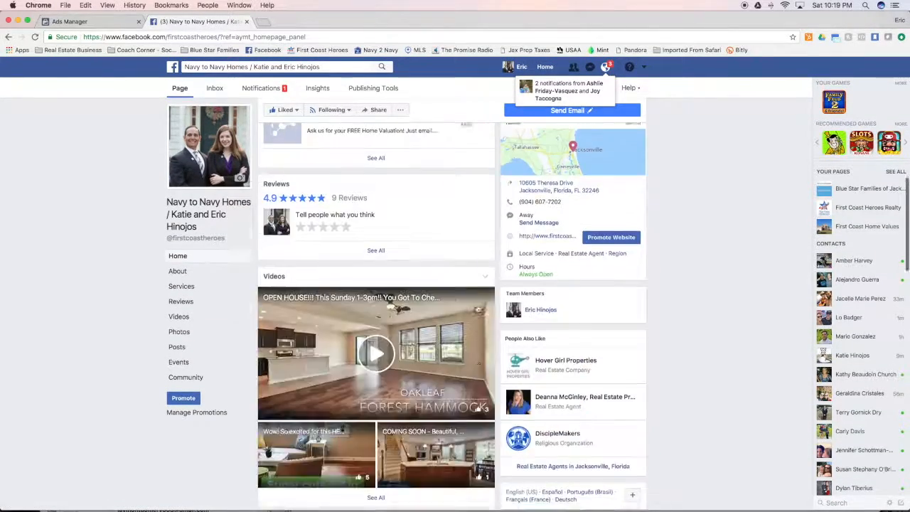
scroll(478, 311, down, 5)
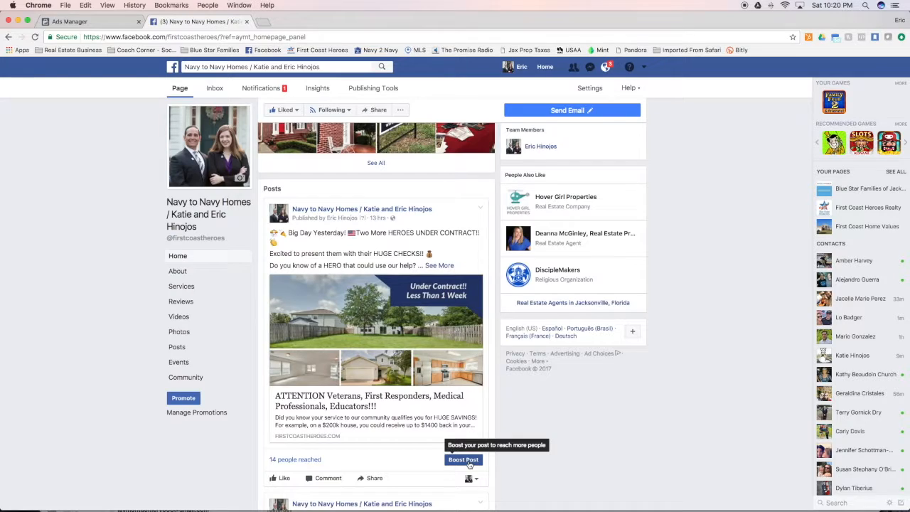
- Back in Ads Manager, choose Navy to Navy Homes as the ad's Facebook Page
click(87, 22)
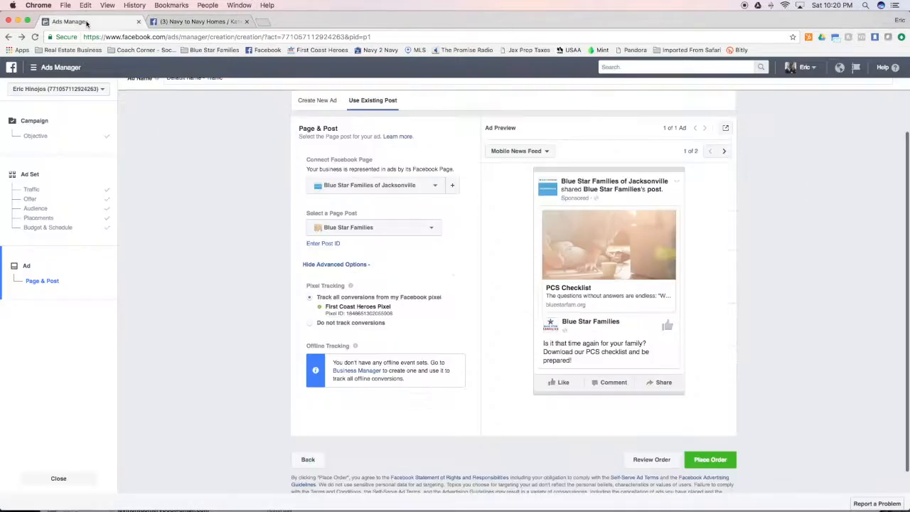
scroll(449, 253, up, 2)
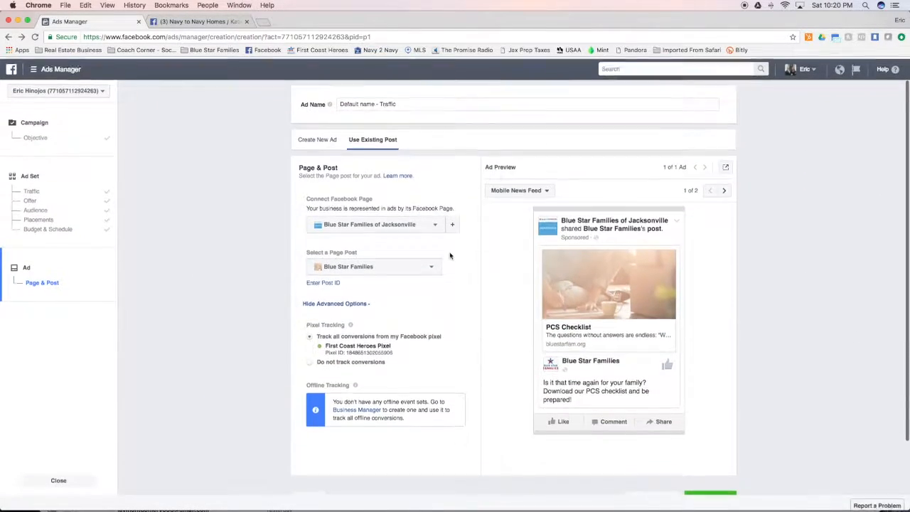
click(436, 226)
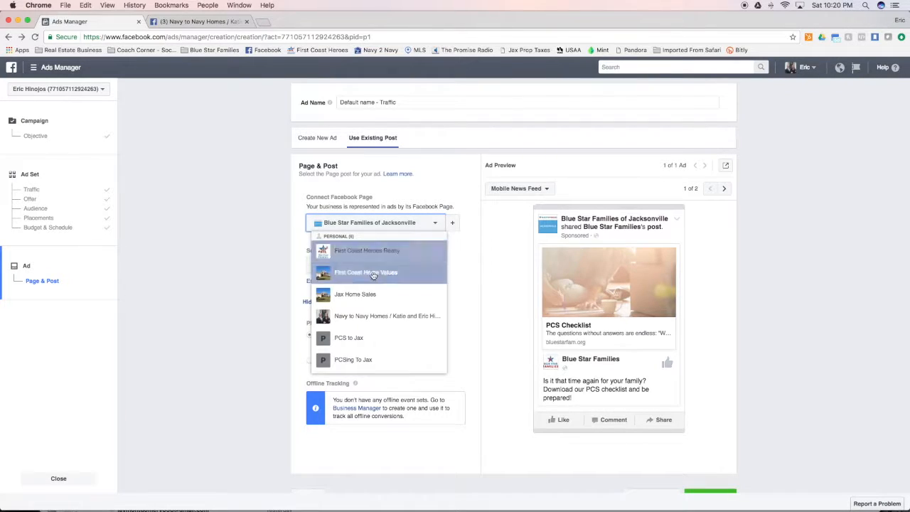
click(379, 318)
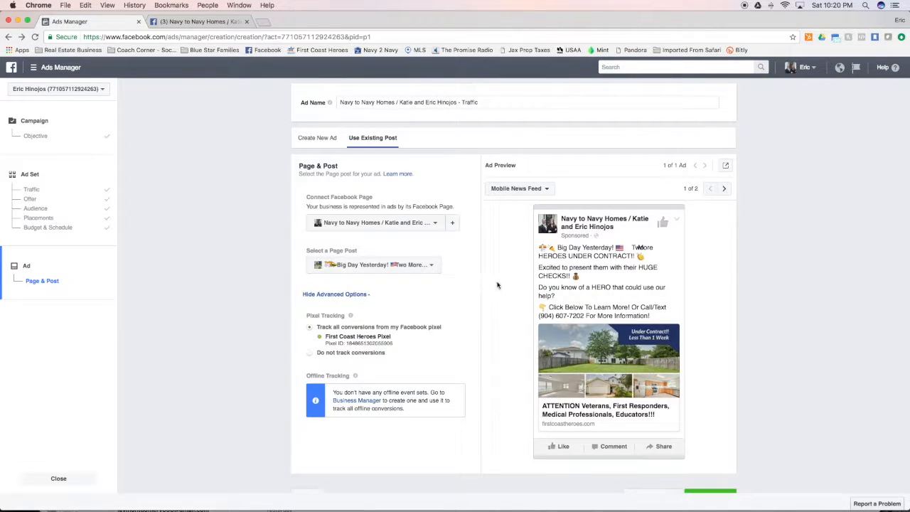
- Compare against the Facebook post, then check the feature phone and mobile news feed previews
click(196, 22)
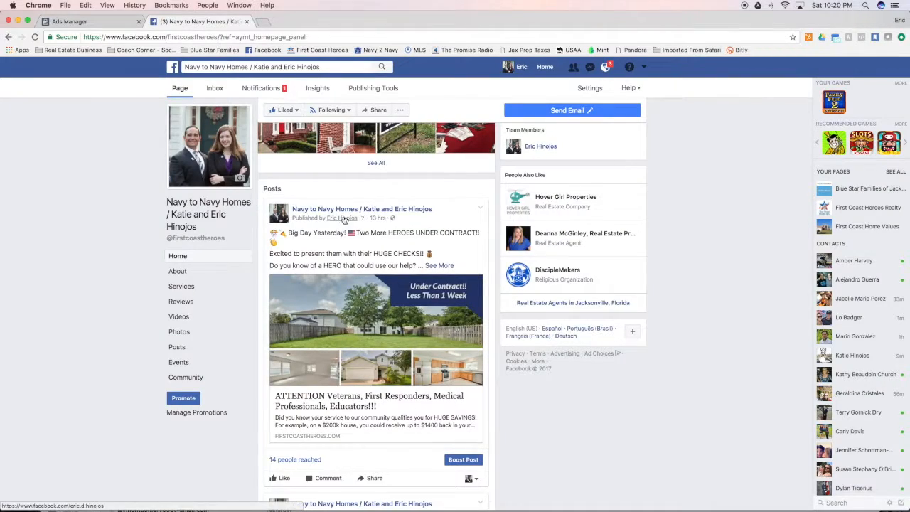
click(73, 20)
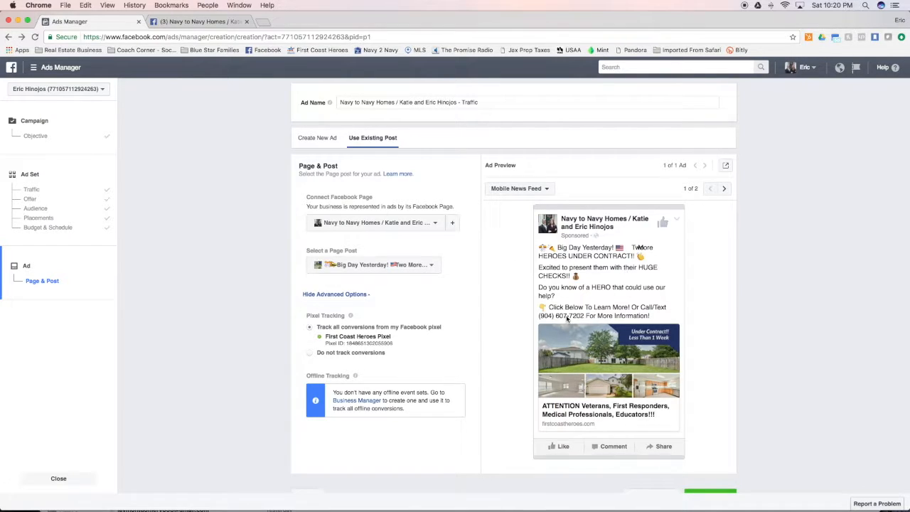
click(724, 189)
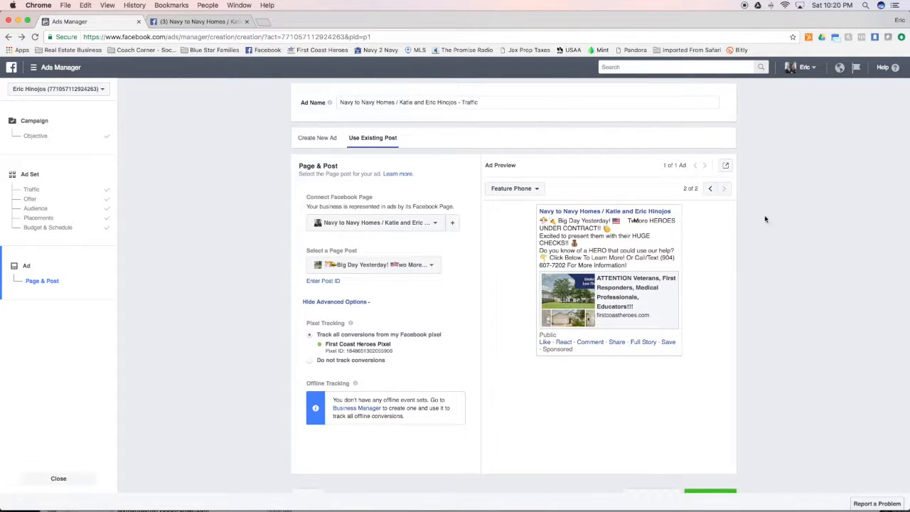
click(709, 188)
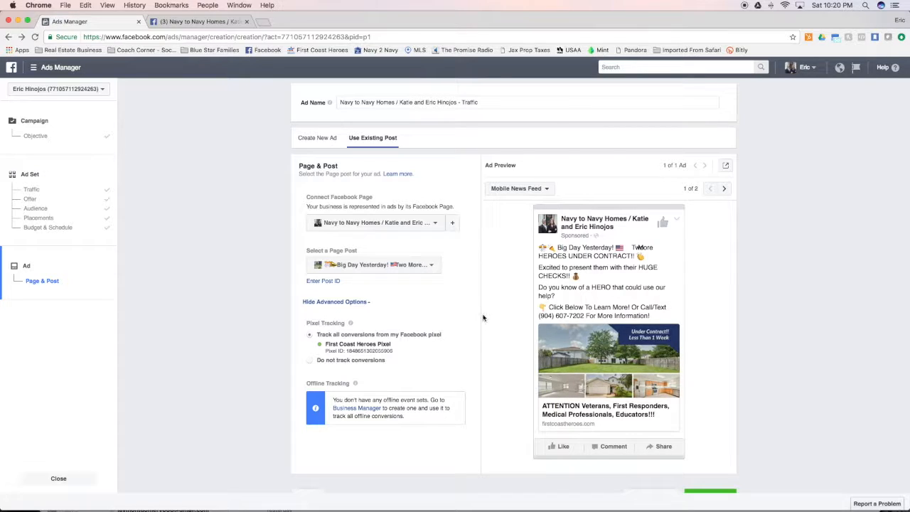
scroll(484, 324, down, 1)
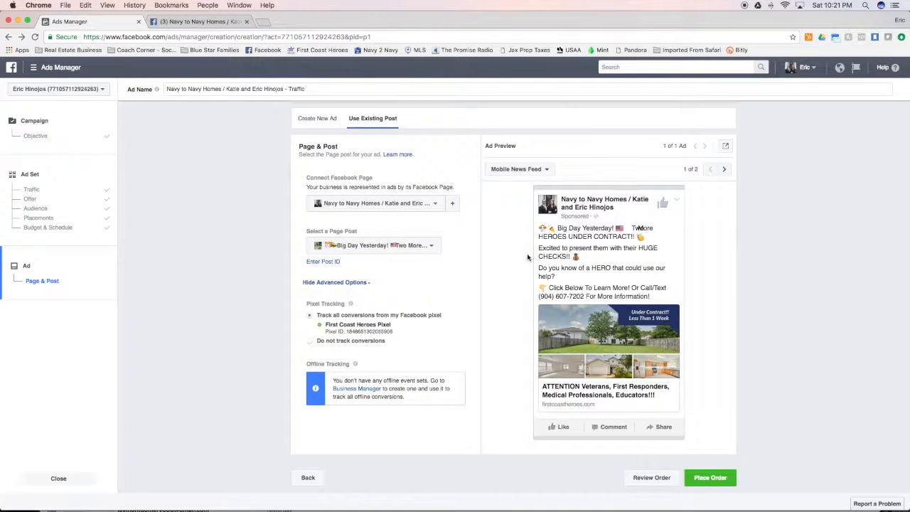
scroll(522, 267, up, 1)
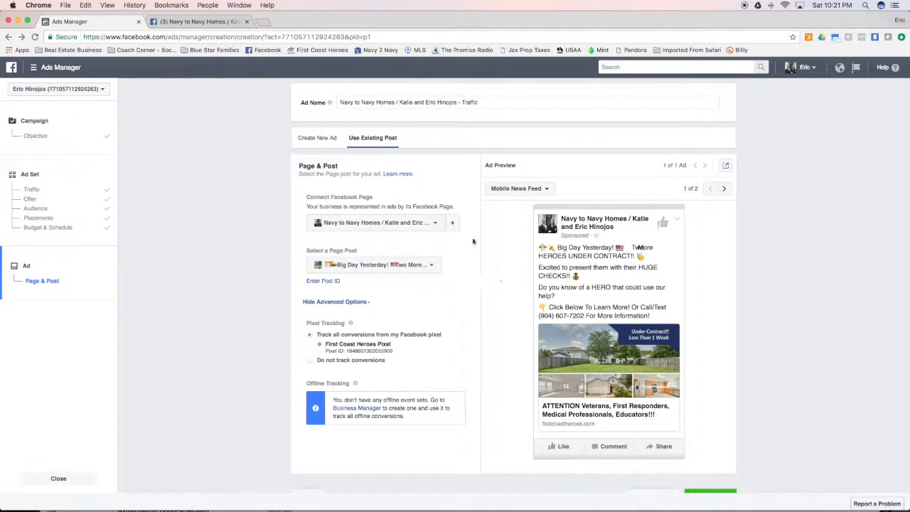